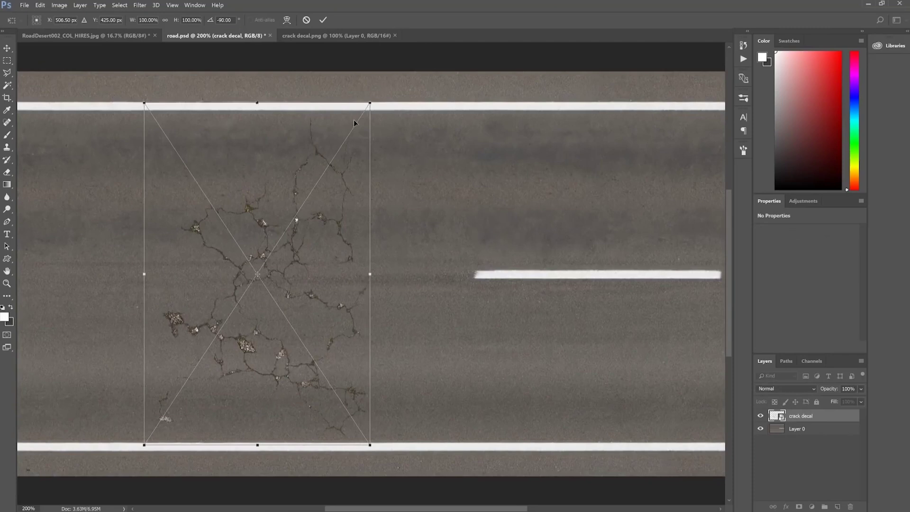
Scale the crack decal to about 83% and place rotated copies of it over the road texture.
left_click_drag(369, 102, 335, 156)
left_click_drag(331, 223, 264, 193)
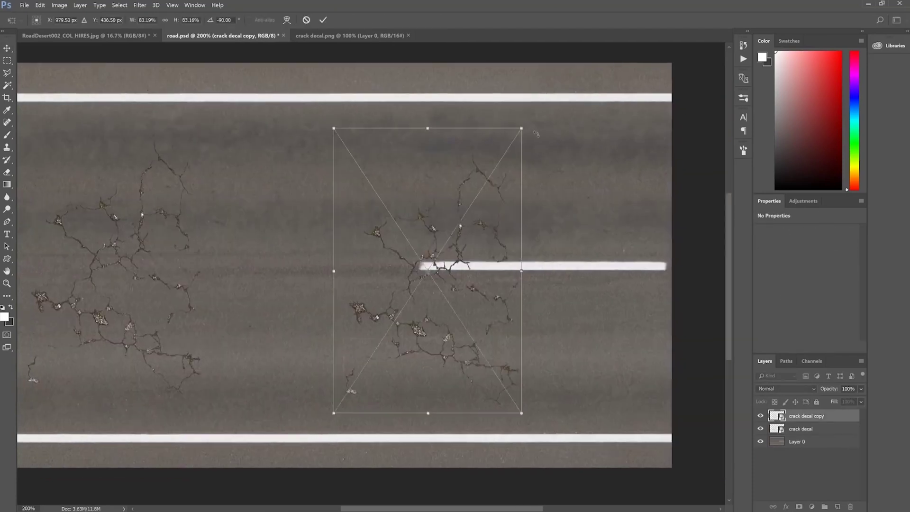
key("Return")
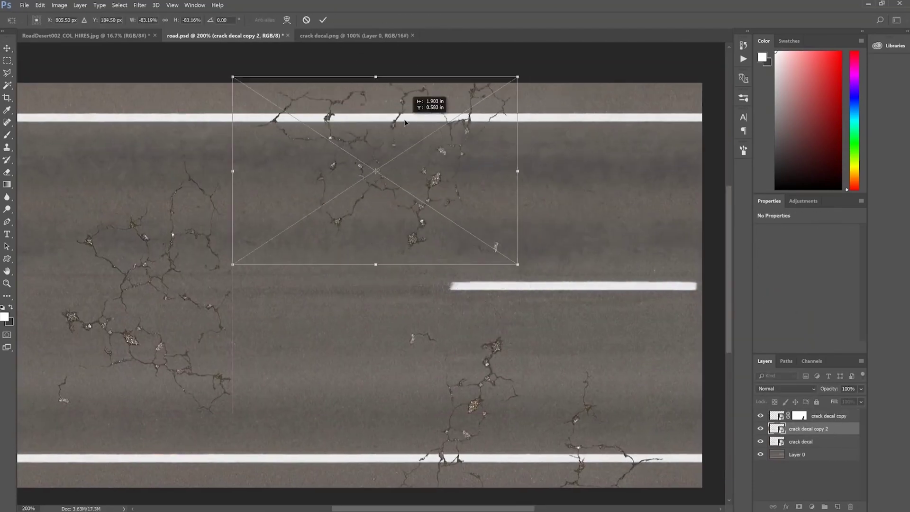
key("Return")
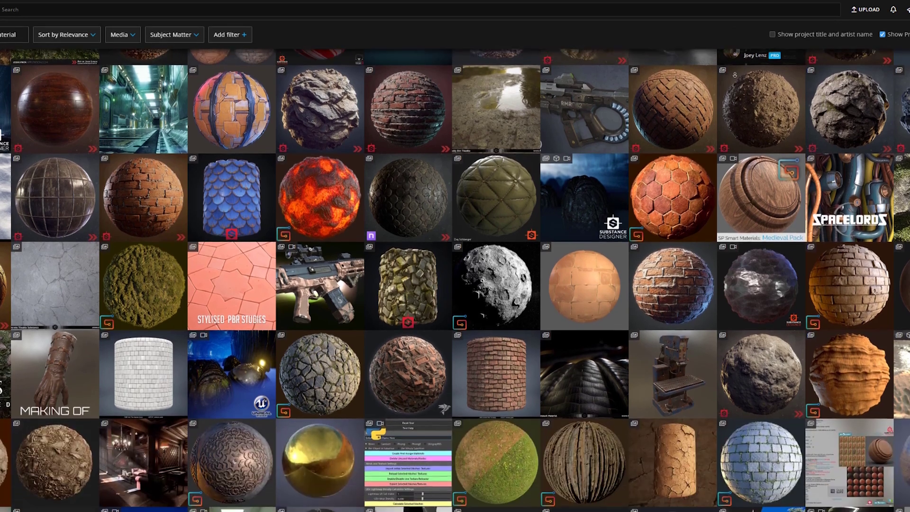
Browse the online gallery of material artworks.
scroll(735, 75, "down", 6)
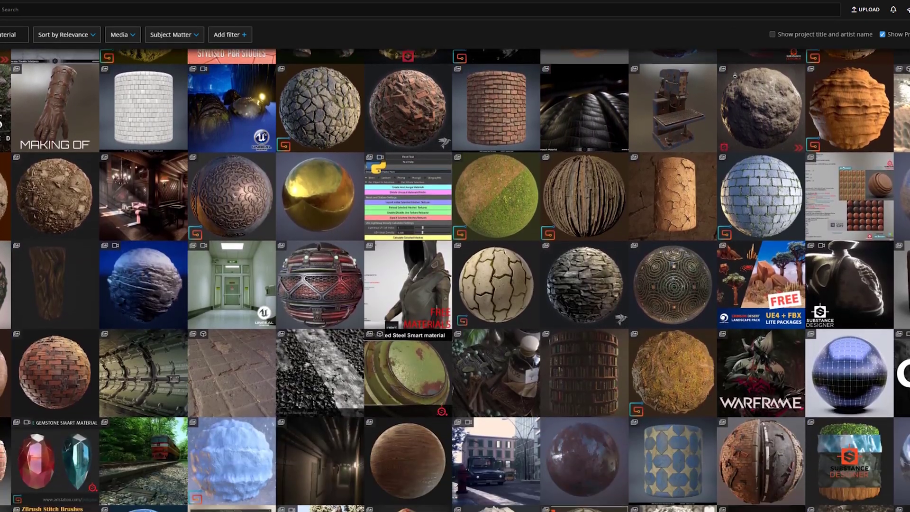
scroll(735, 75, "down", 6)
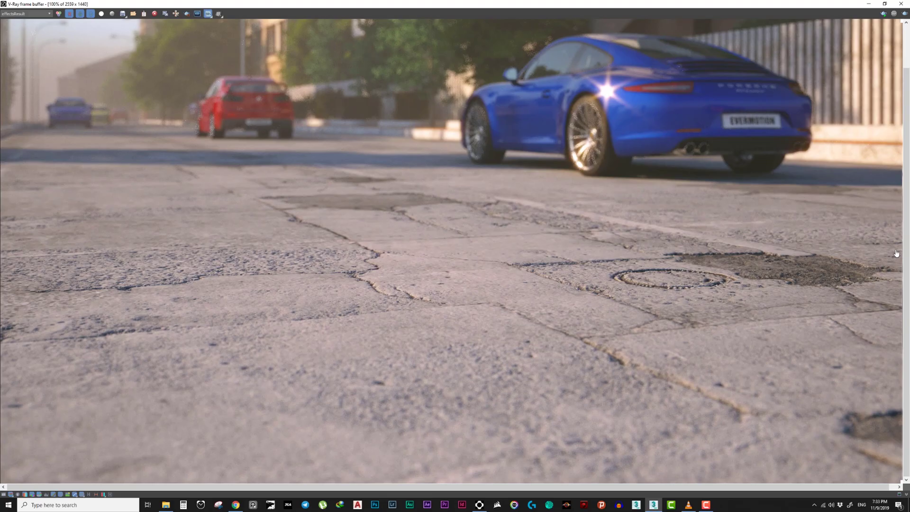
Wipe the render comparison in the V-Ray frame buffer from the dry road to the wet road.
left_click_drag(896, 253, 1, 234)
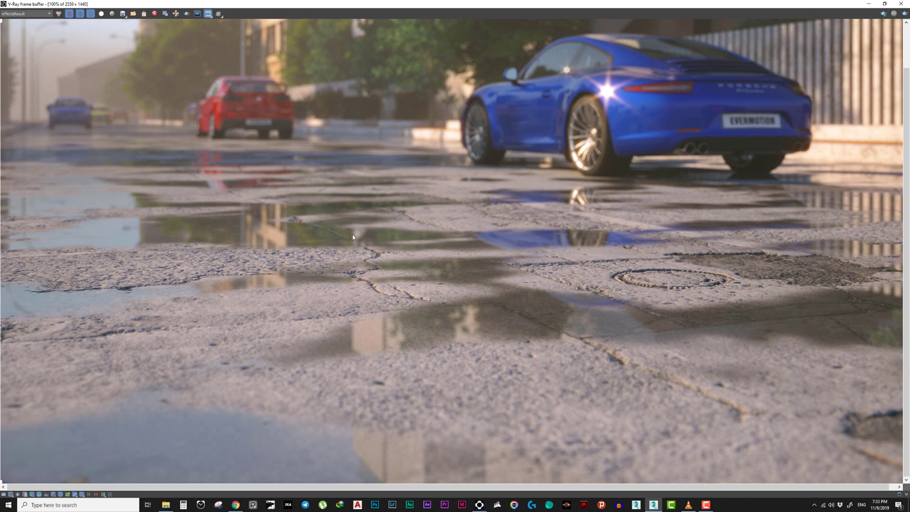
scroll(352, 236, "down", 1)
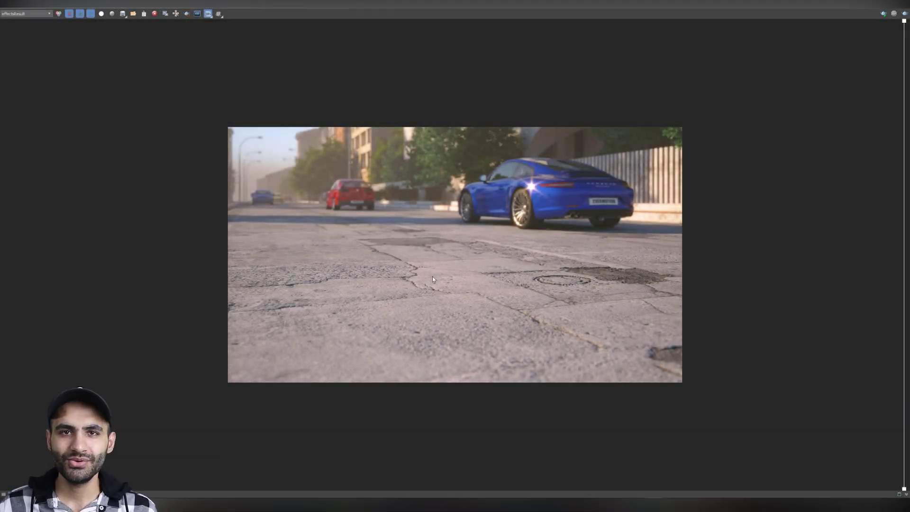
Examine the dry road render up close, including its cracks, rough asphalt patches and manhole ring.
scroll(437, 272, "up", 1)
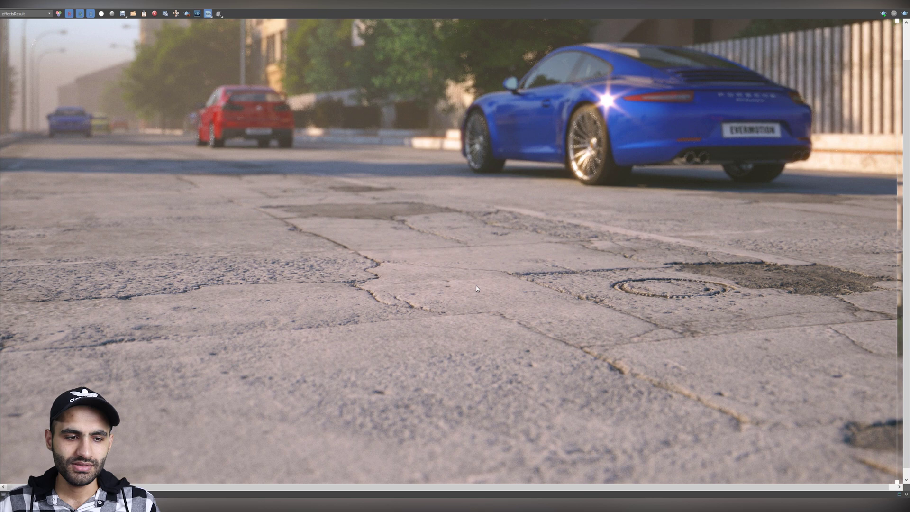
middle_click_drag(423, 262, 418, 253)
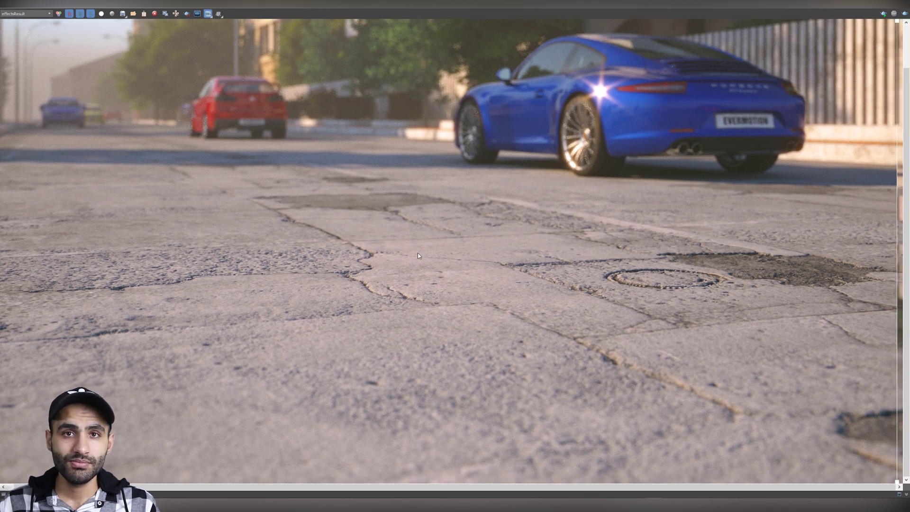
middle_click_drag(417, 98, 412, 129)
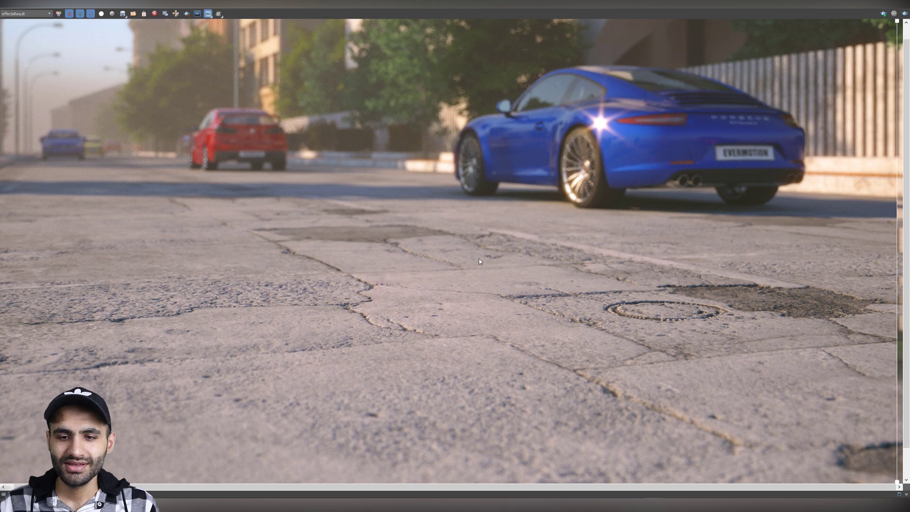
middle_click_drag(479, 258, 486, 240)
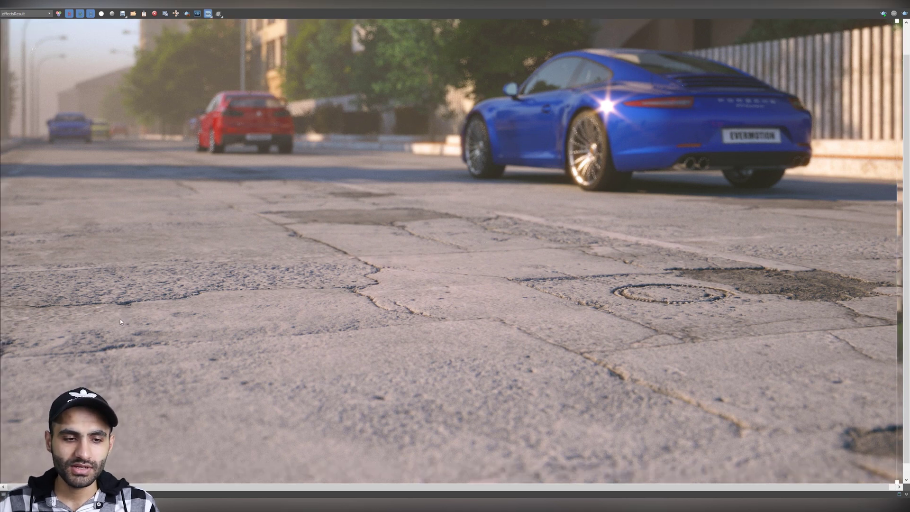
scroll(120, 318, "up", 3)
middle_click_drag(211, 325, 565, 223)
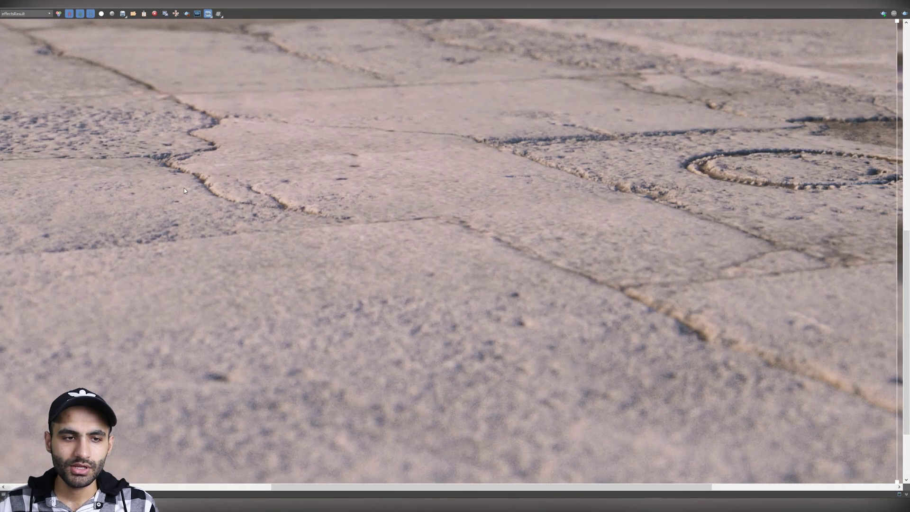
middle_click_drag(184, 188, 501, 184)
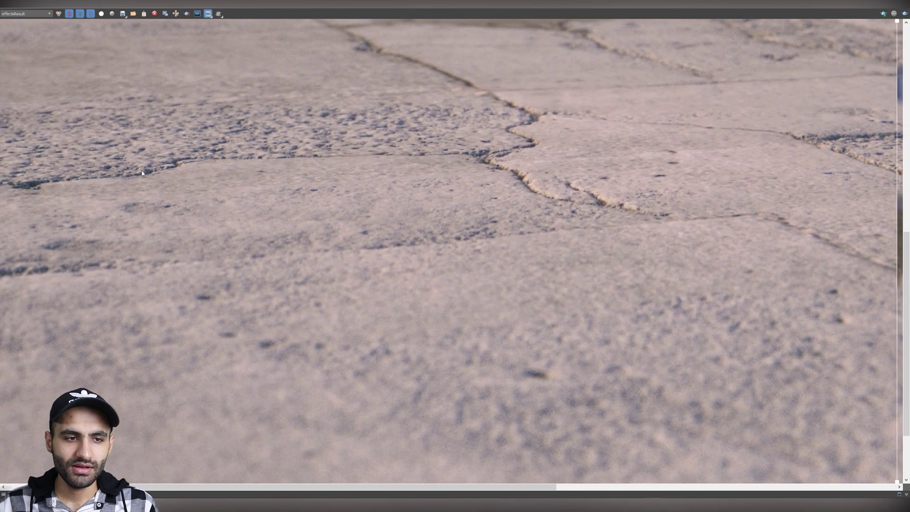
scroll(142, 174, "up", 2)
middle_click_drag(806, 139, 389, 204)
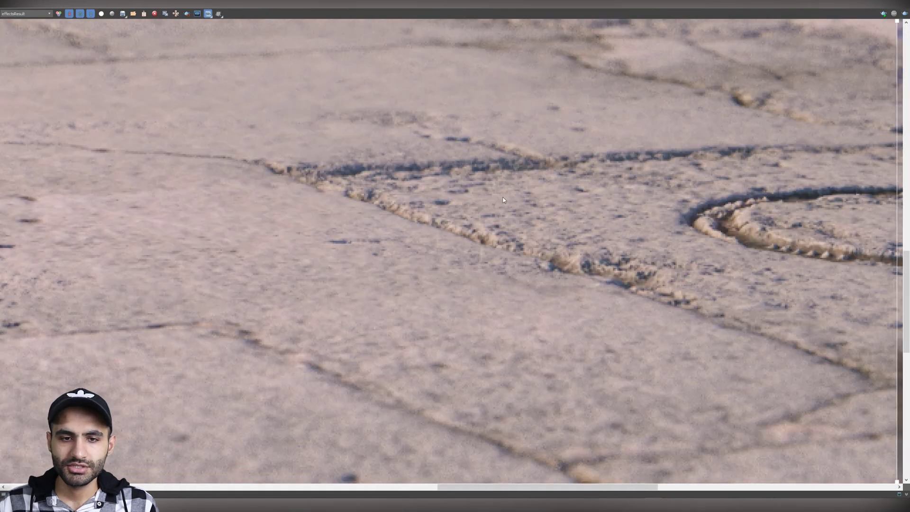
middle_click_drag(471, 187, 358, 174)
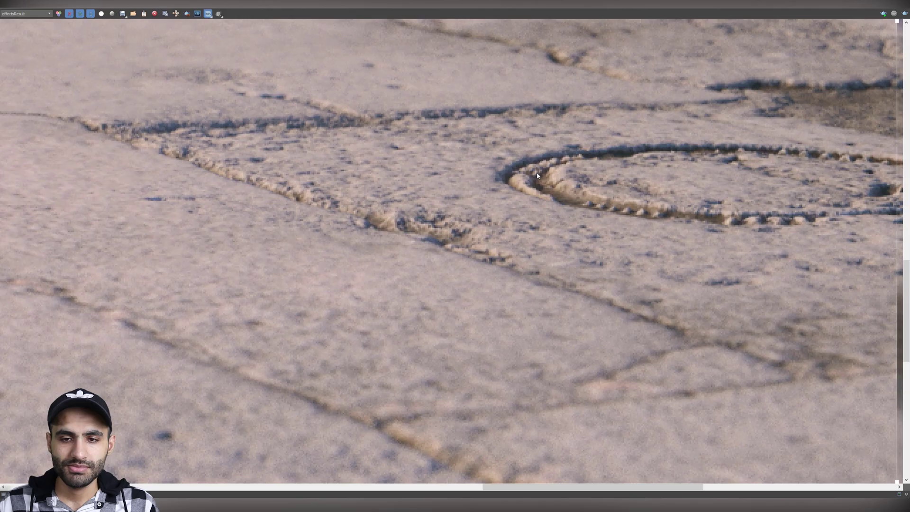
scroll(538, 176, "down", 4)
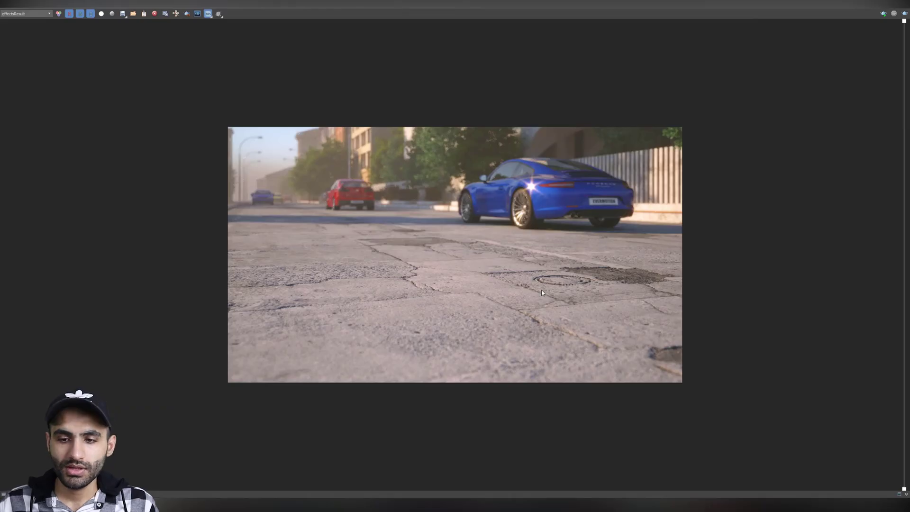
Wipe the comparison fully to the wet road render and examine its puddles and reflections up close.
left_click_drag(904, 292, 106, 285)
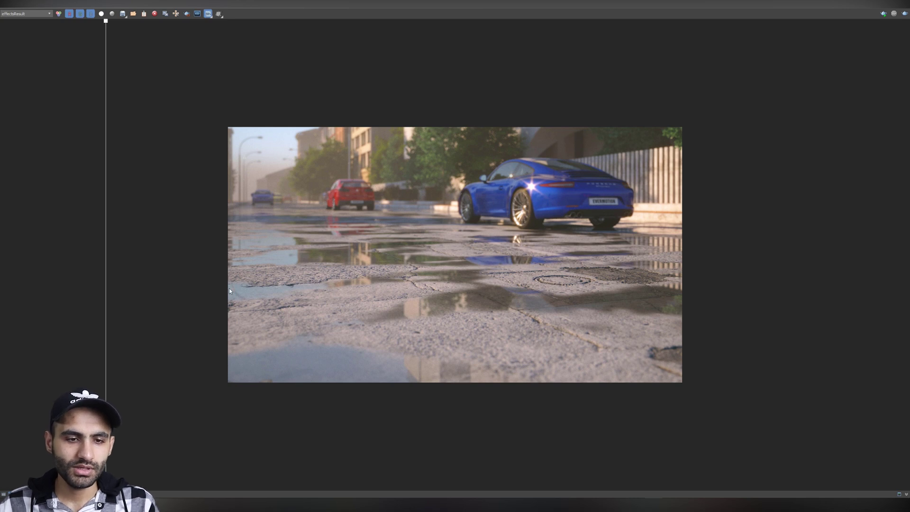
scroll(229, 288, "up", 1)
middle_click_drag(413, 296, 413, 250)
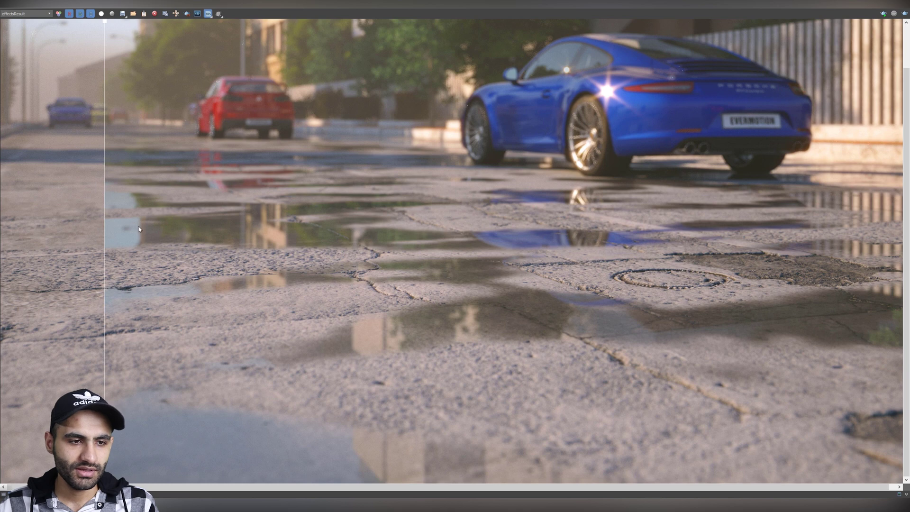
left_click_drag(117, 228, 9, 247)
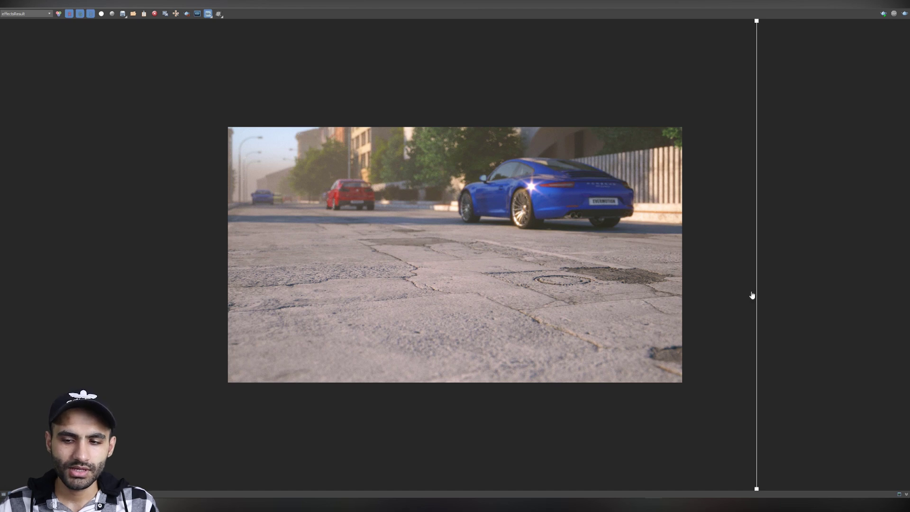
Wipe the comparison back to the dry road render and review the whole image.
left_click_drag(756, 294, 903, 300)
scroll(283, 292, "up", 1)
scroll(474, 318, "down", 2)
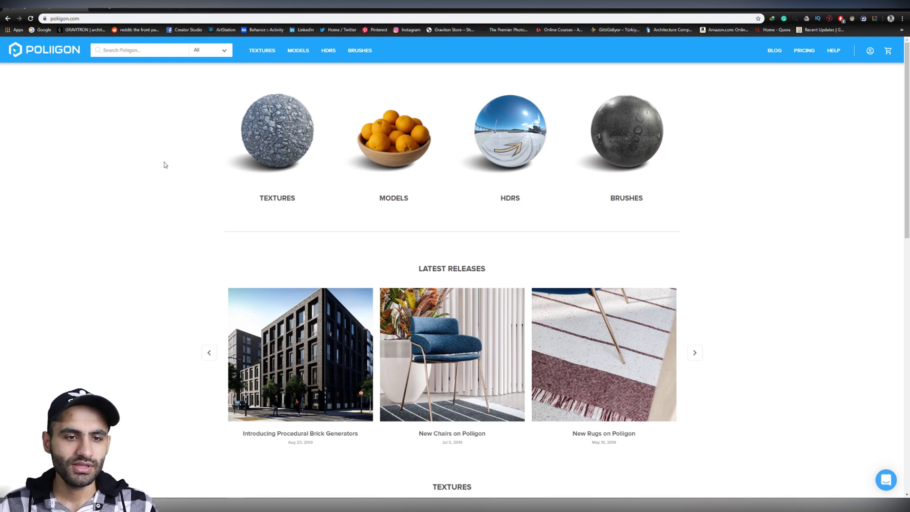
Open the textures library on Poliigon and narrow it to the Roads category under Streets.
left_click(273, 132)
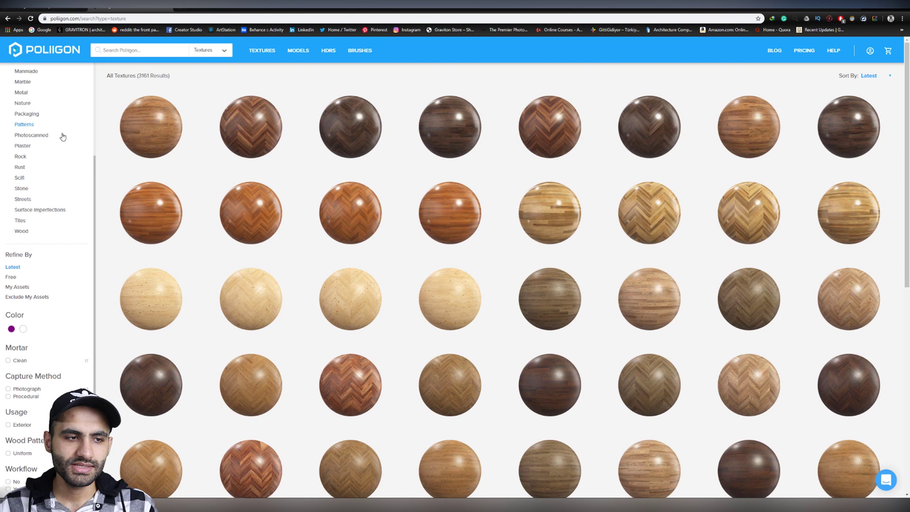
left_click(22, 199)
left_click(29, 253)
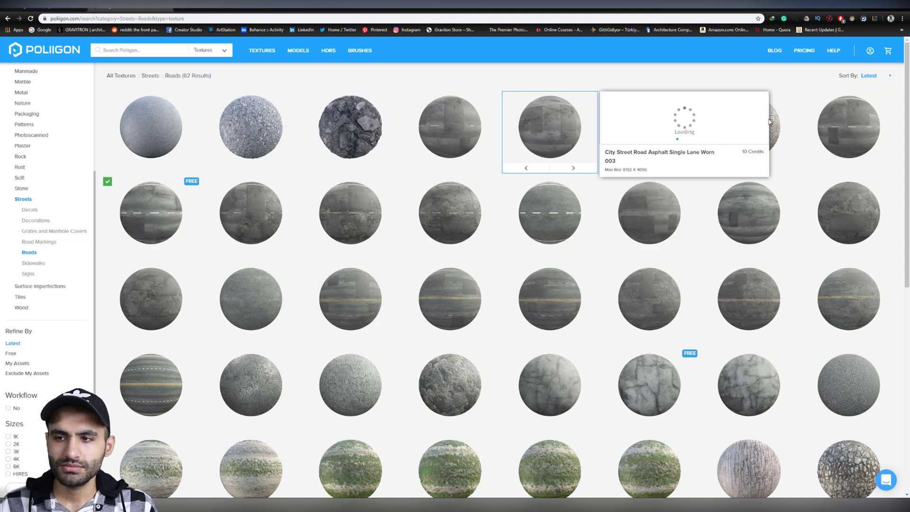
Browse the road textures and refine the list to free ones only.
scroll(449, 186, "down", 2)
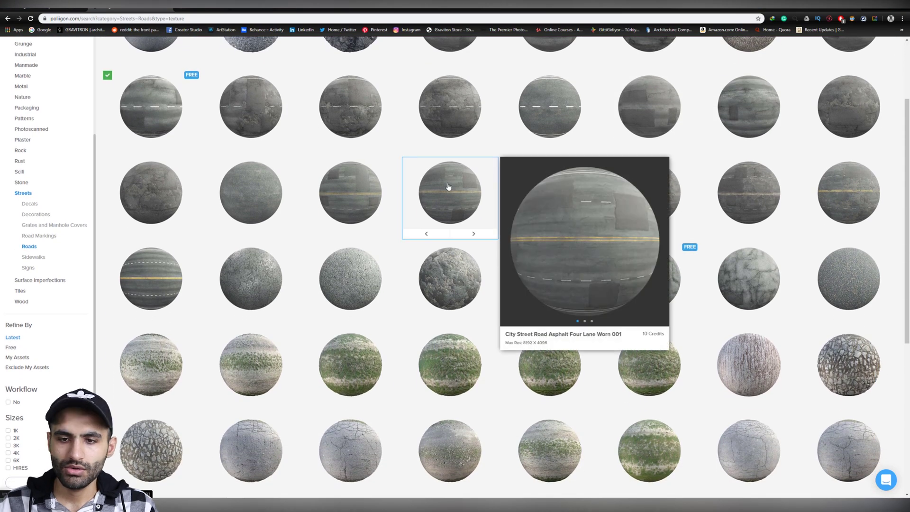
scroll(331, 89, "up", 2)
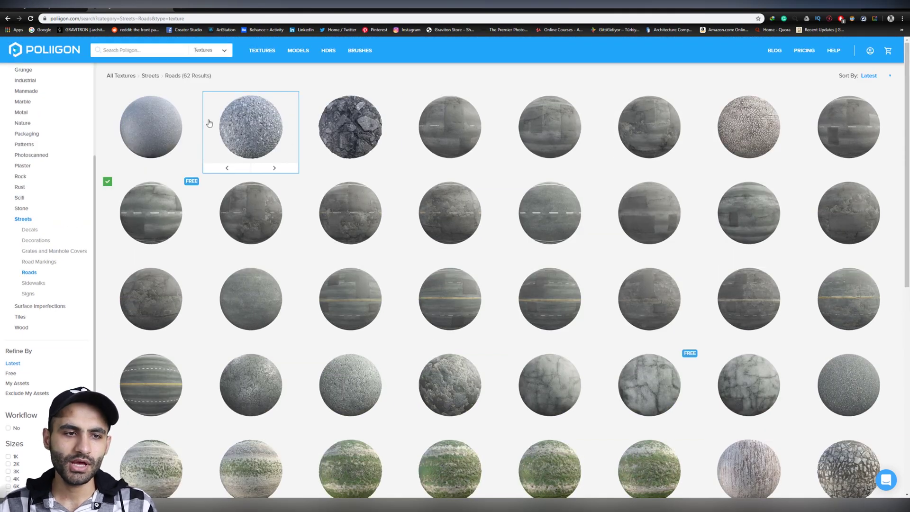
mouse_move(283, 116)
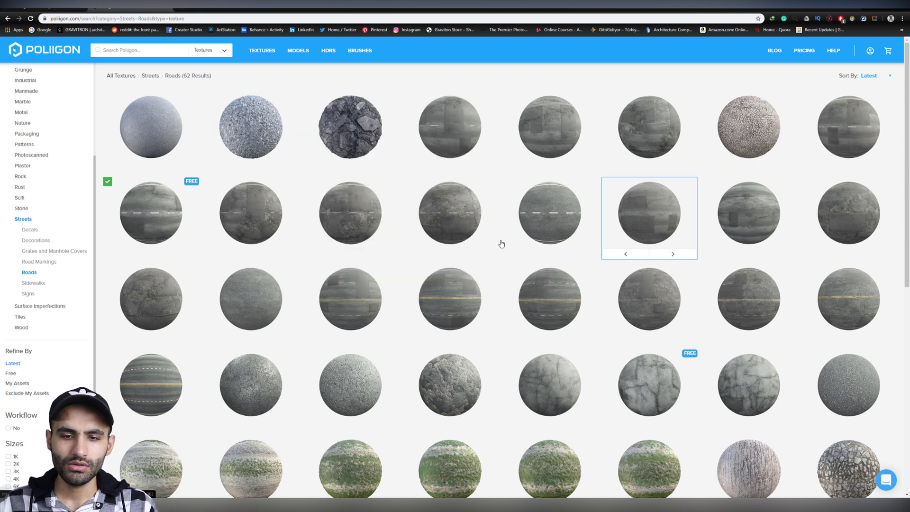
scroll(409, 298, "down", 4)
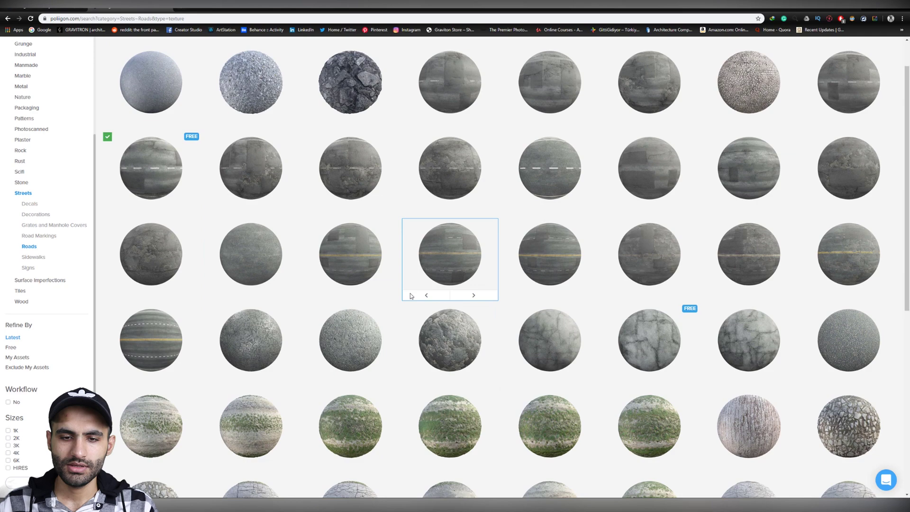
scroll(415, 291, "up", 4)
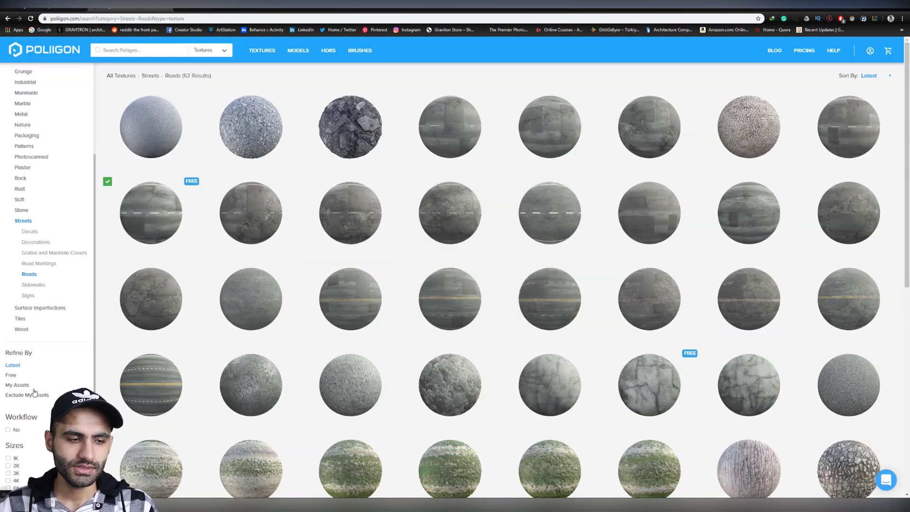
left_click(11, 376)
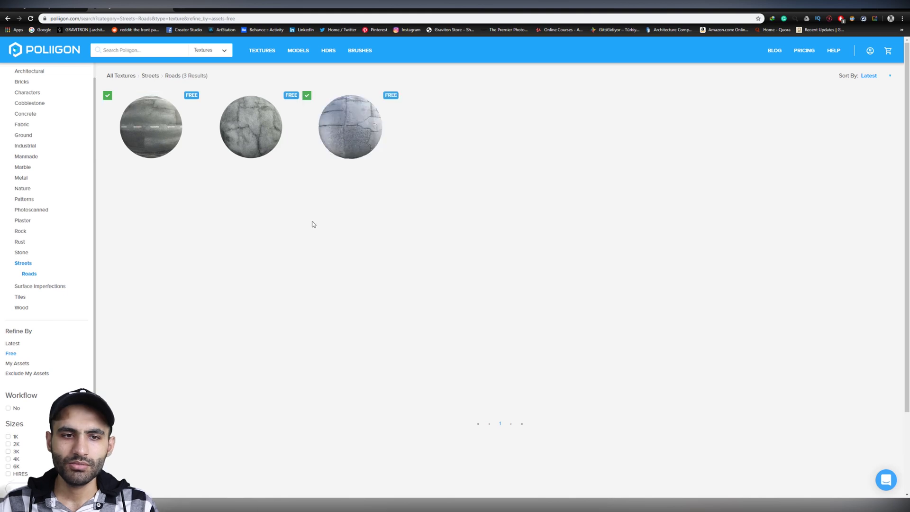
Open the Road City Worn 001 texture and review its resolution choices and downloadable maps.
mouse_move(352, 130)
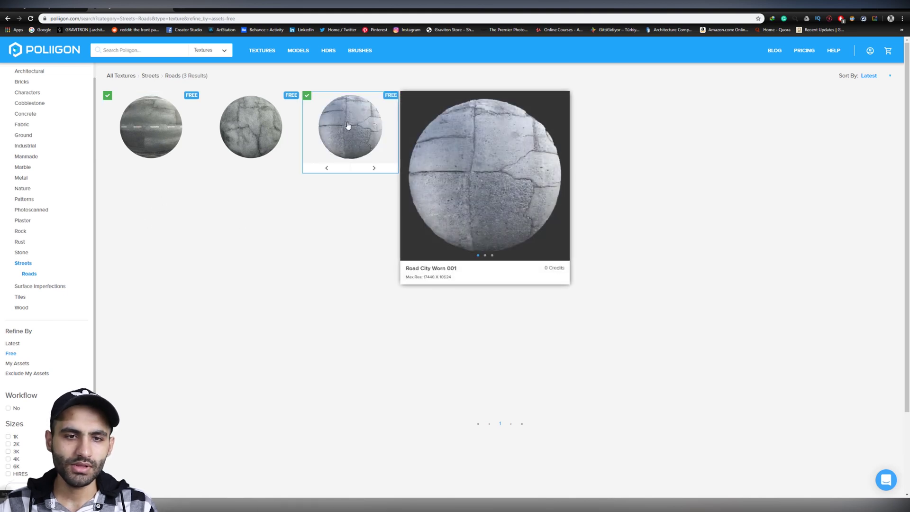
left_click(349, 126)
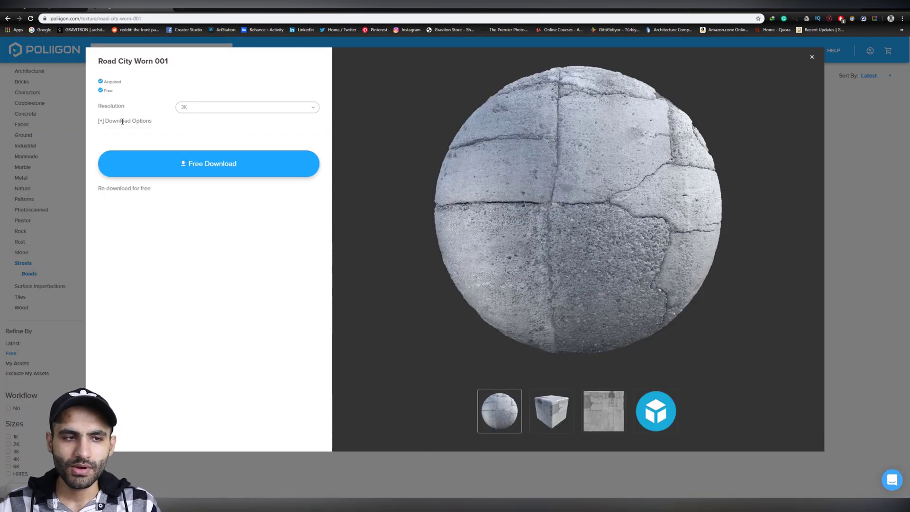
left_click(194, 111)
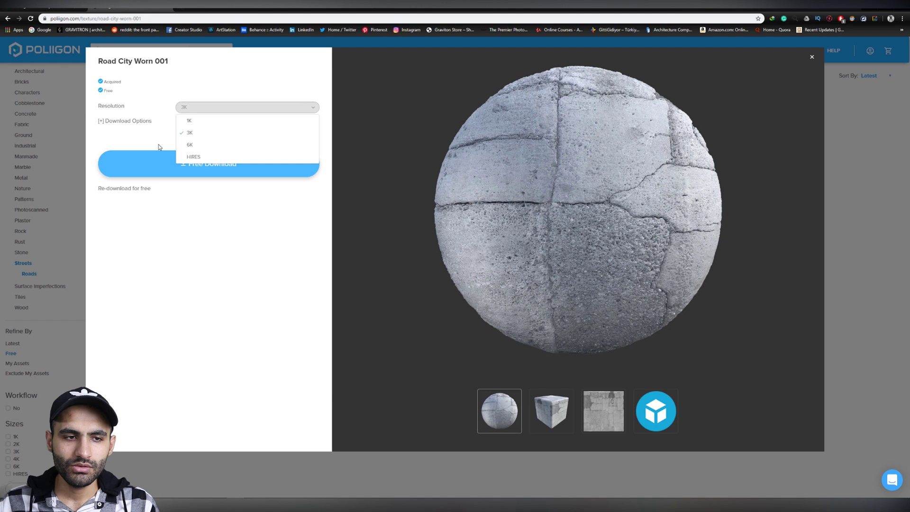
left_click(138, 121)
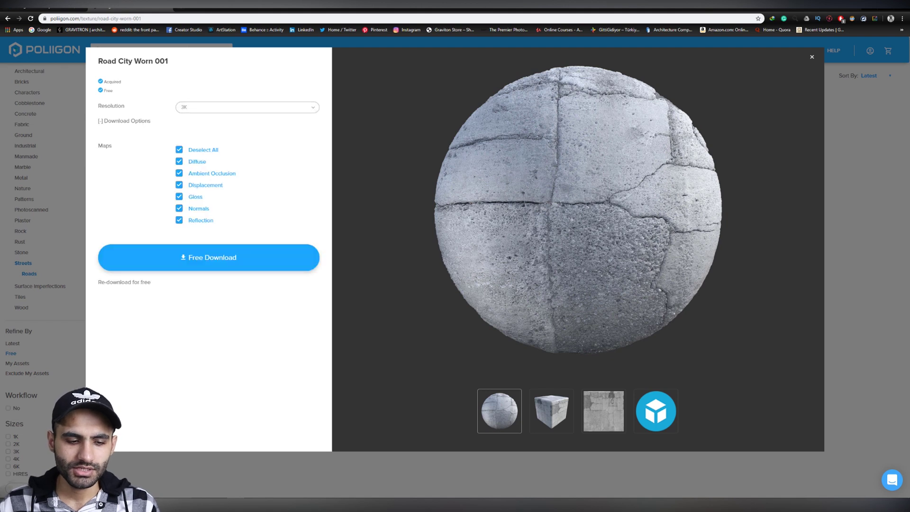
Open the RoadCityWorn001 folder inside WET ROAD in File Explorer and inspect the texture's cube preview image up close.
left_click(237, 505)
left_click(244, 177)
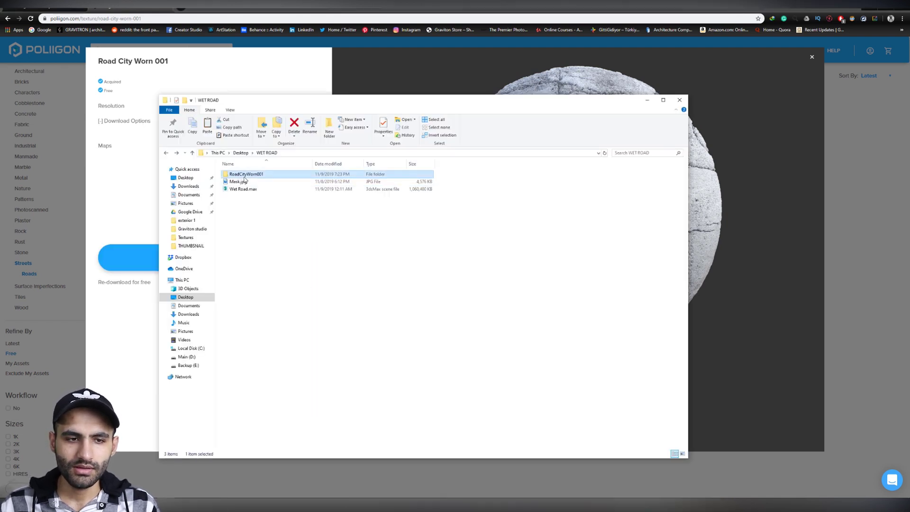
double_click(245, 175)
left_click(237, 175)
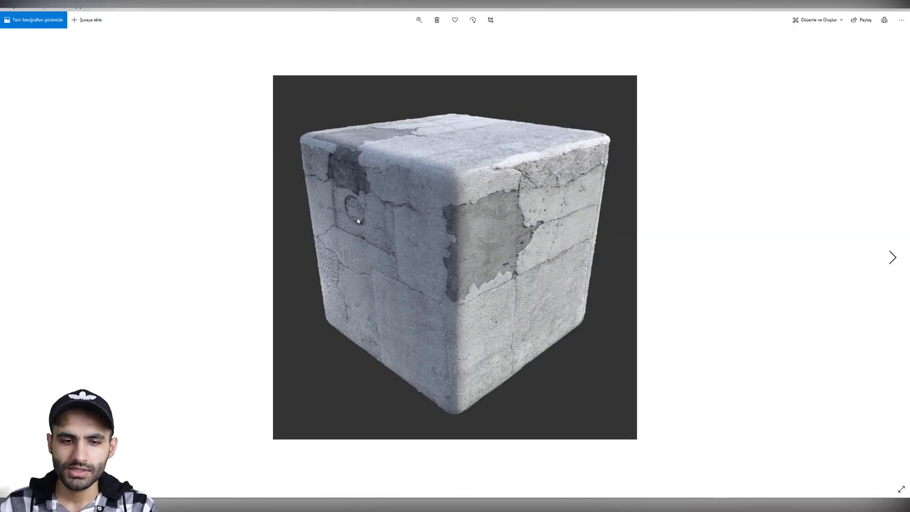
double_click(538, 192)
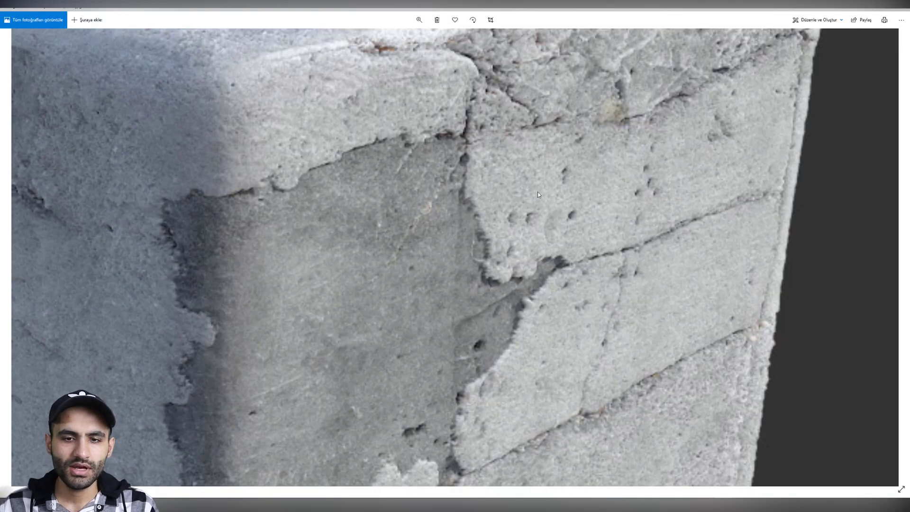
Look through the individual RoadCityWorn001 texture maps in the REGULAR 6K folder, from the AO map onward.
double_click(520, 144)
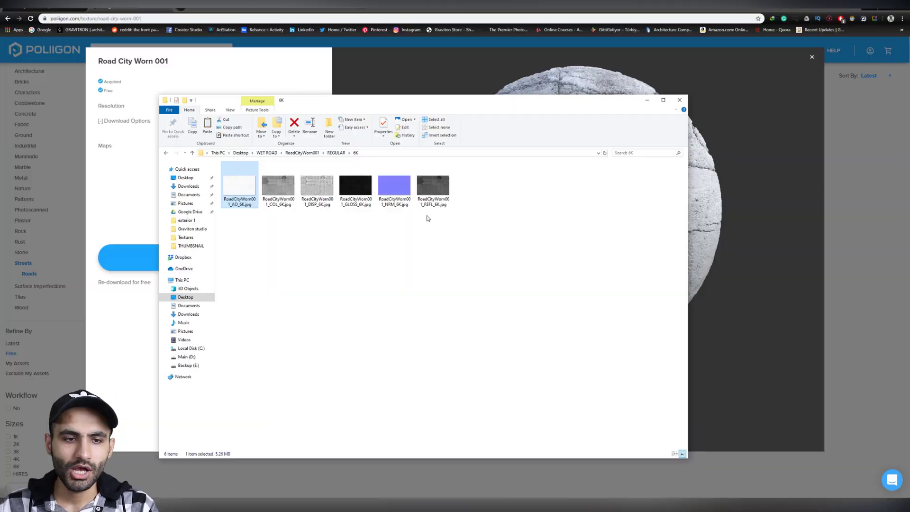
double_click(231, 191)
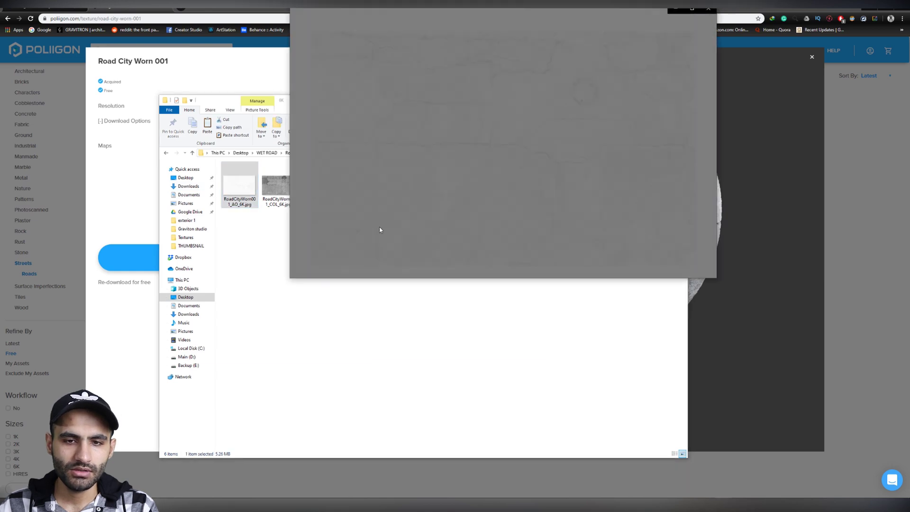
key("Right")
key("Right")
key("Right")
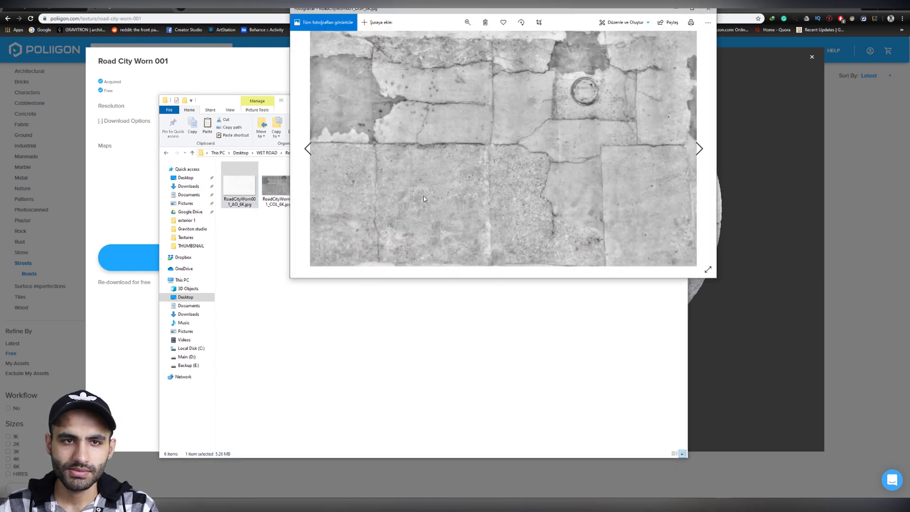
key("Right")
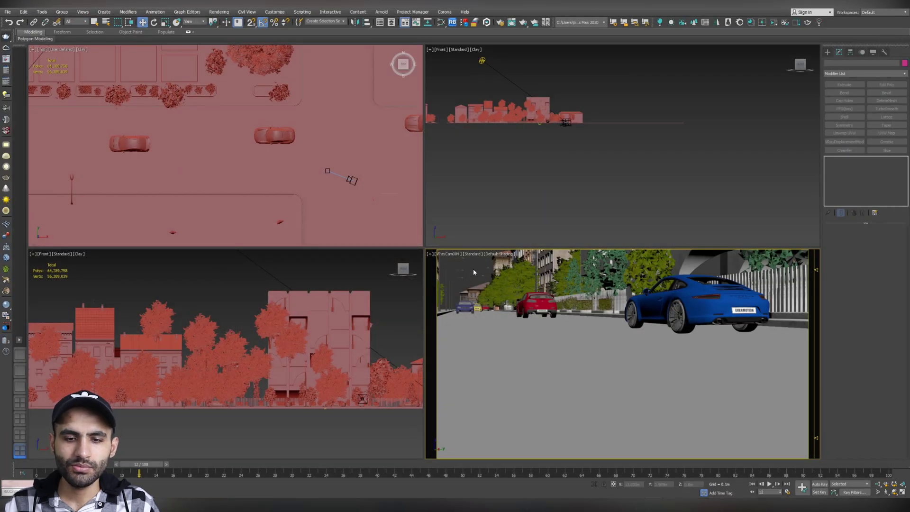
Open Poliigon's help section in the browser and read the Tools and Add-ons article on the Material Converter Addon for 3DSMax.
left_click(447, 294)
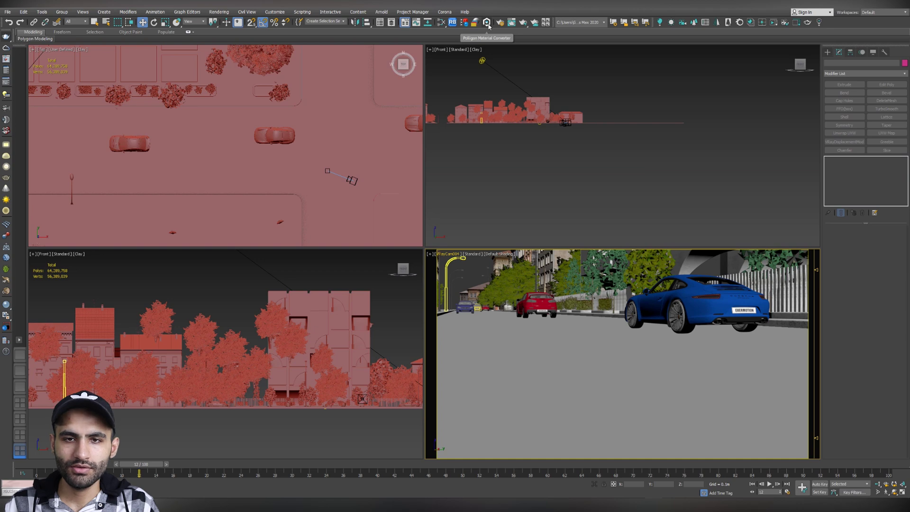
left_click(351, 302)
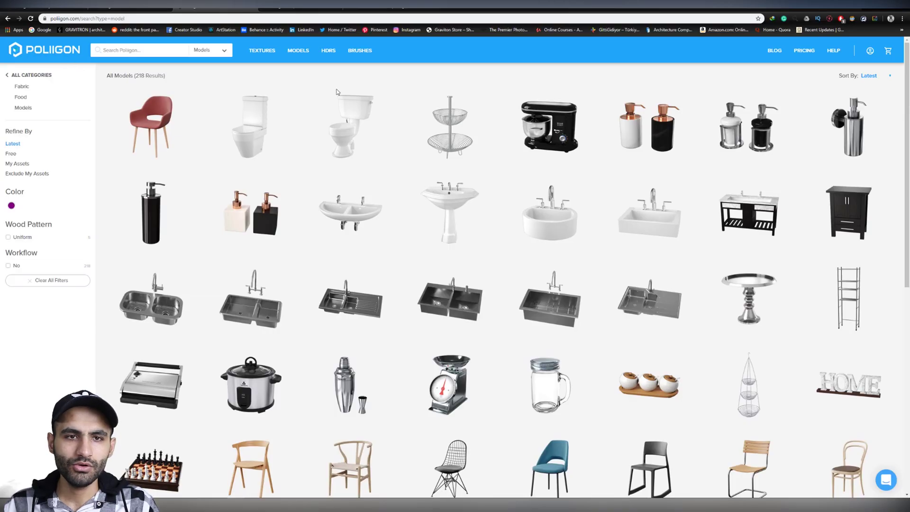
left_click(833, 50)
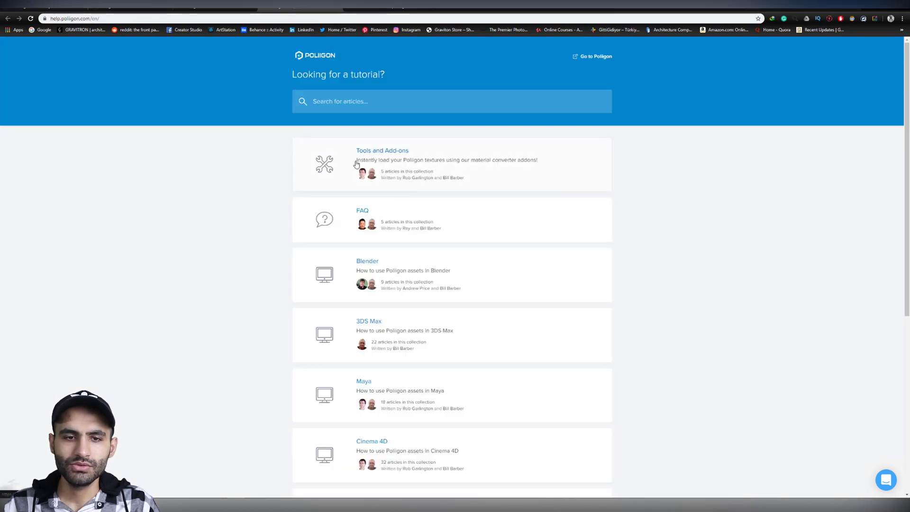
left_click(382, 151)
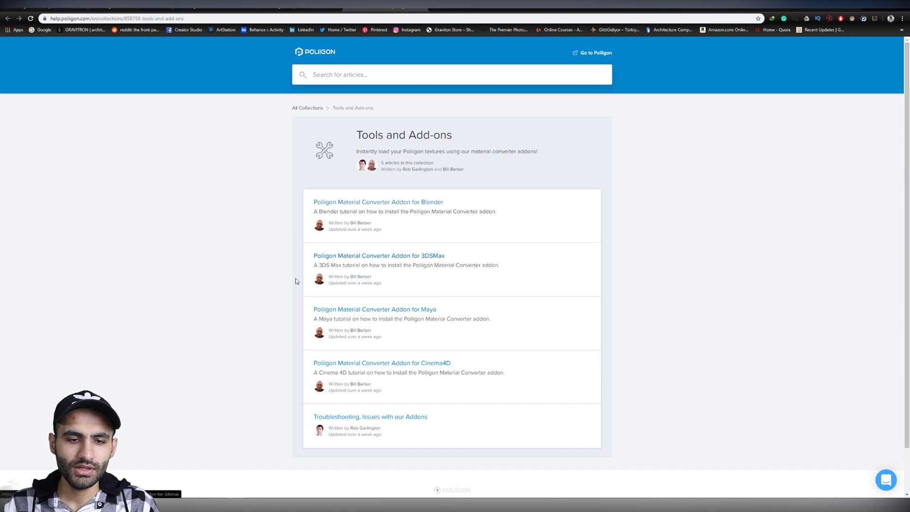
left_click(384, 256)
scroll(397, 212, "down", 2)
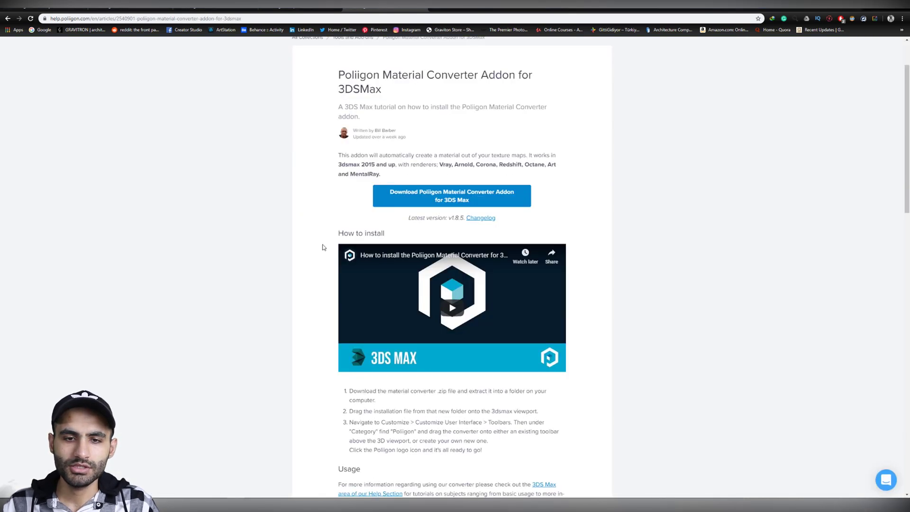
scroll(335, 258, "down", 1)
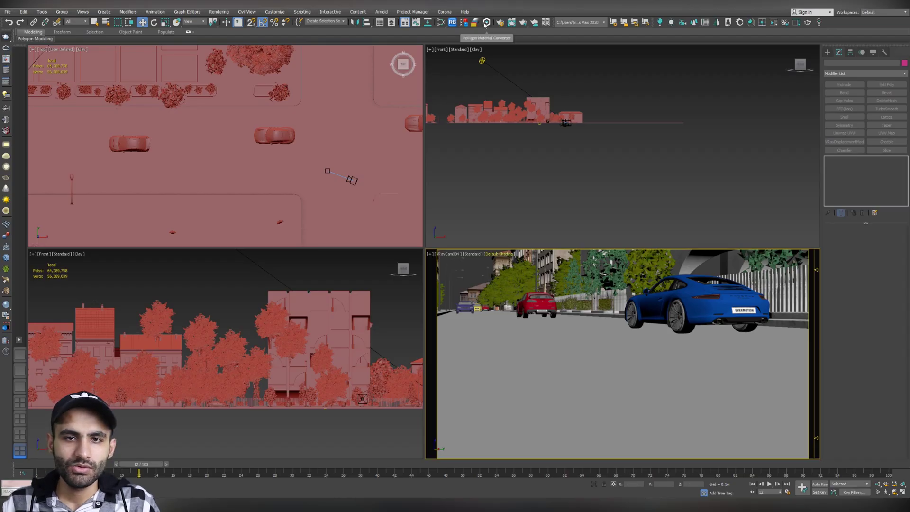
In 3ds Max, launch the Poliigon Material Converter and choose the WET ROAD folder on the Desktop as its texture root.
left_click(487, 22)
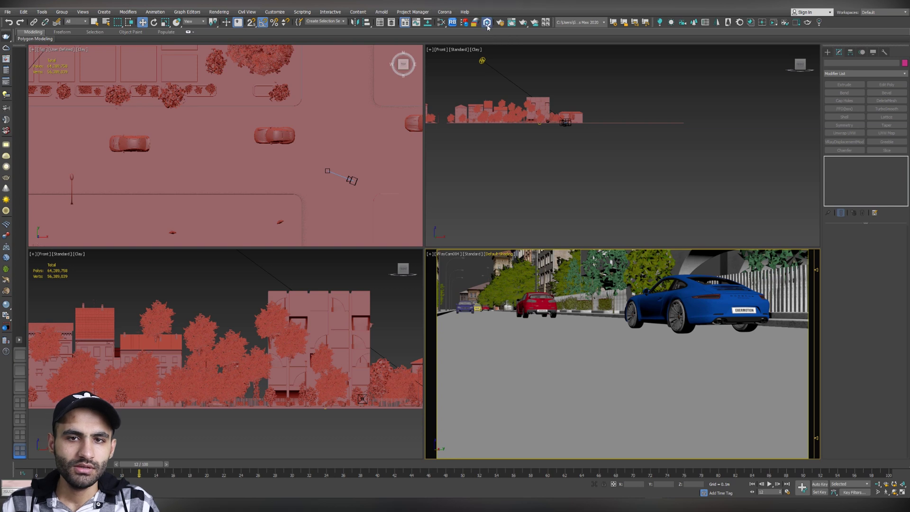
left_click_drag(455, 156, 444, 128)
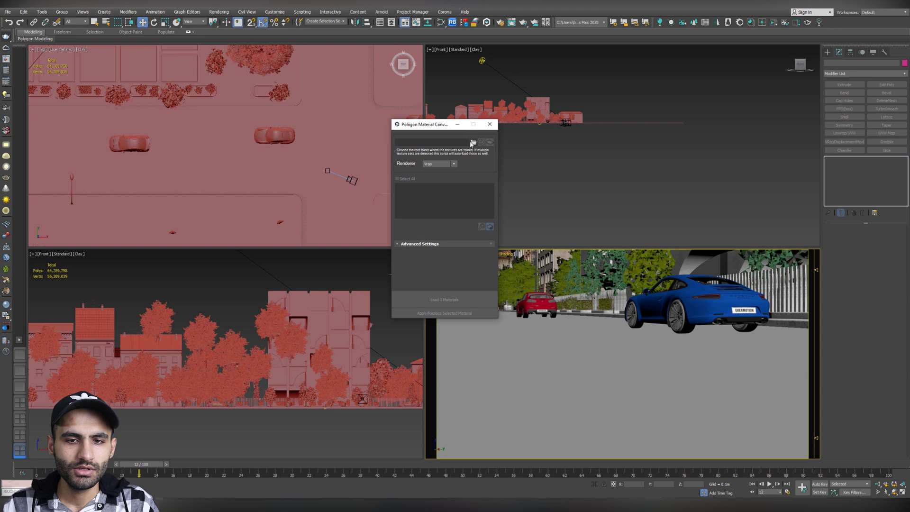
left_click(473, 142)
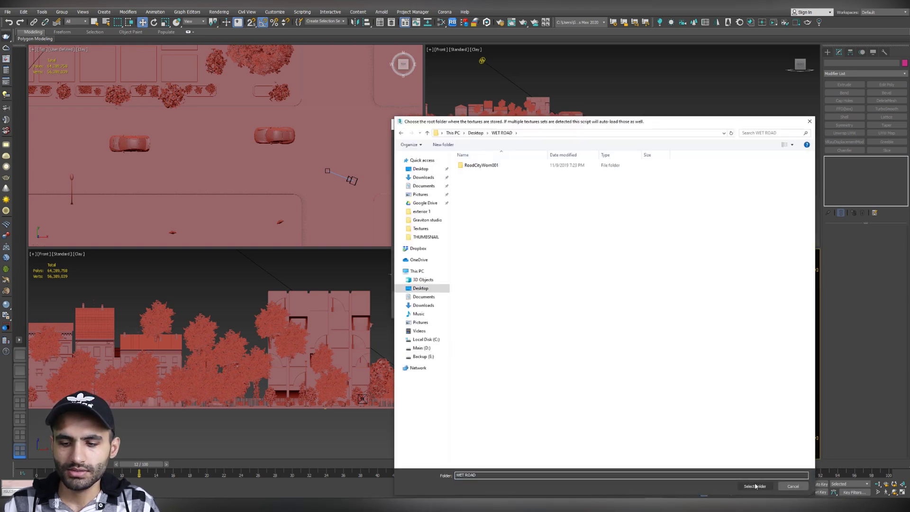
left_click(755, 487)
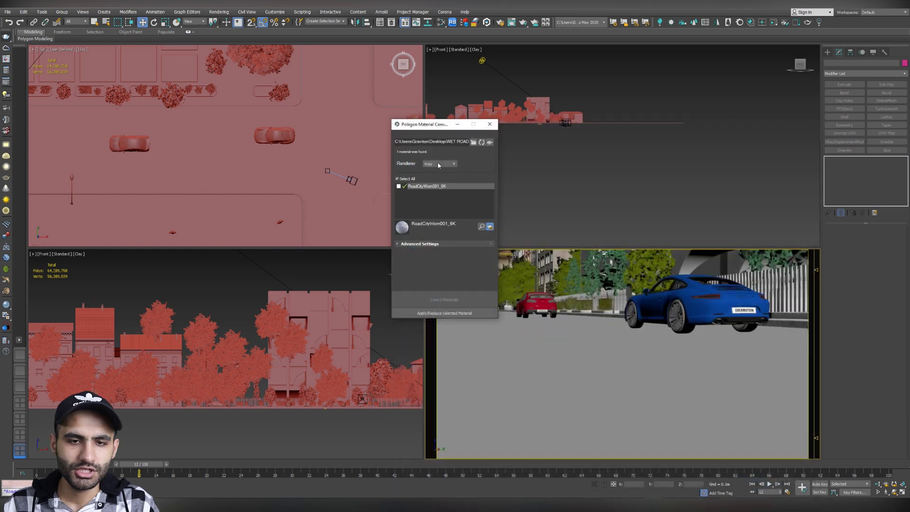
Set the converter's renderer to Vray and load the RoadCityWorn001_6K material.
left_click(439, 164)
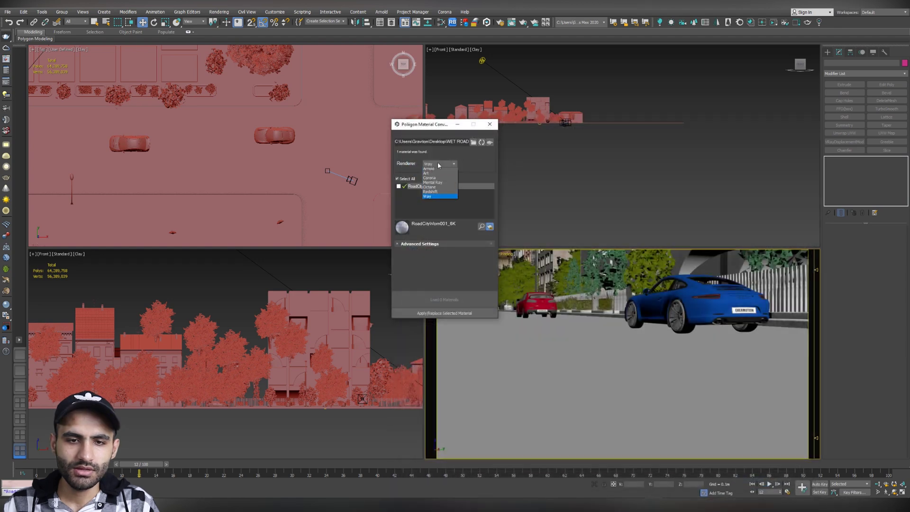
left_click(428, 198)
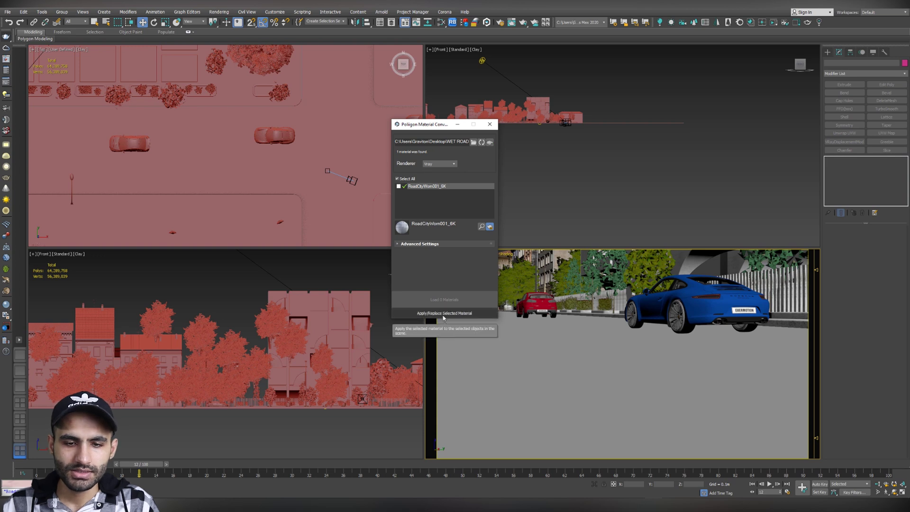
left_click(398, 186)
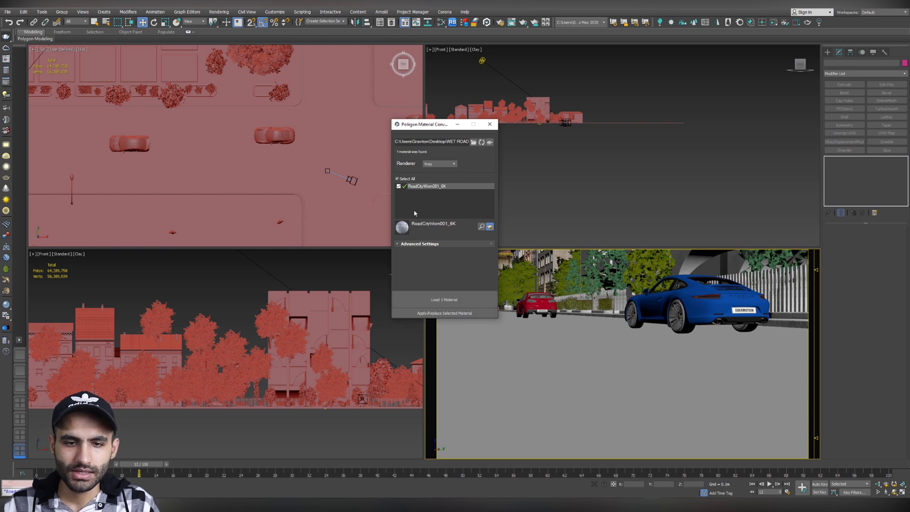
left_click(444, 300)
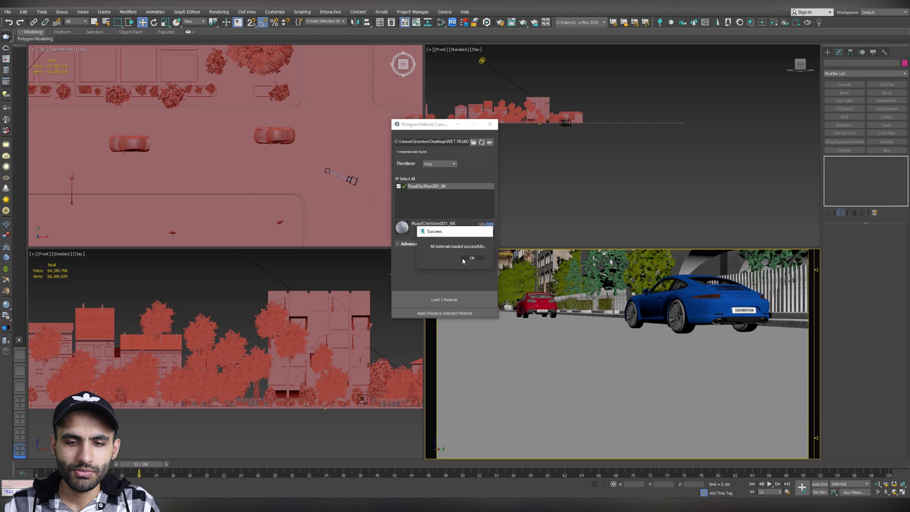
left_click(470, 258)
Bring the RoadCityWorn001_6K material from the temporary library into the Slate Material Editor view and maximize the editor.
left_click(440, 23)
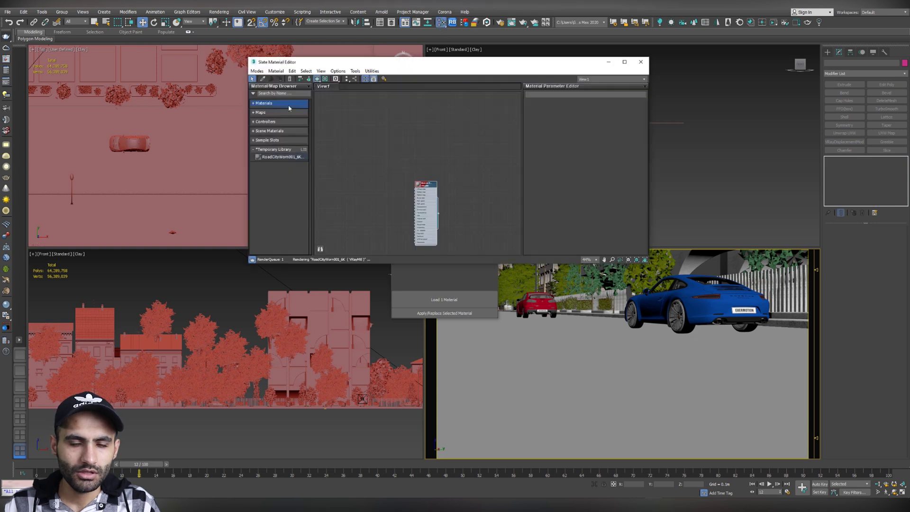
left_click(268, 157)
left_click_drag(267, 158, 430, 118)
middle_click_drag(430, 118, 444, 174)
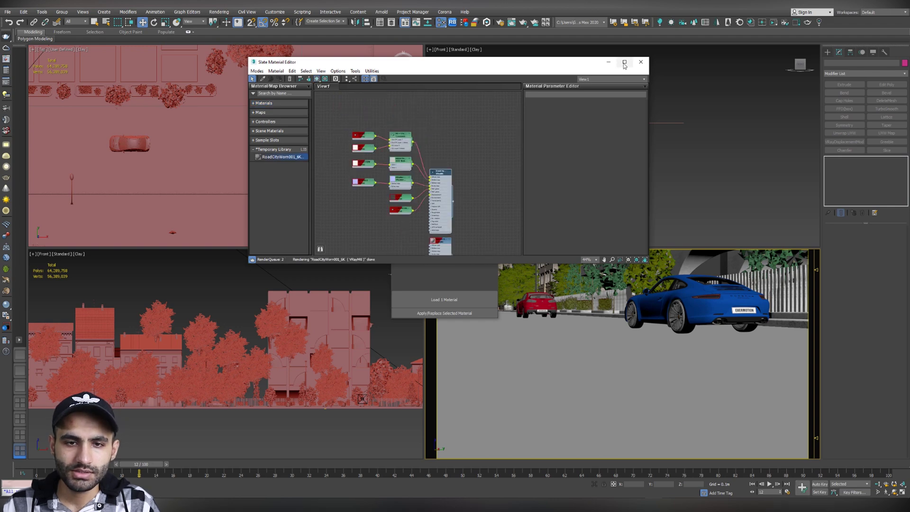
left_click(624, 63)
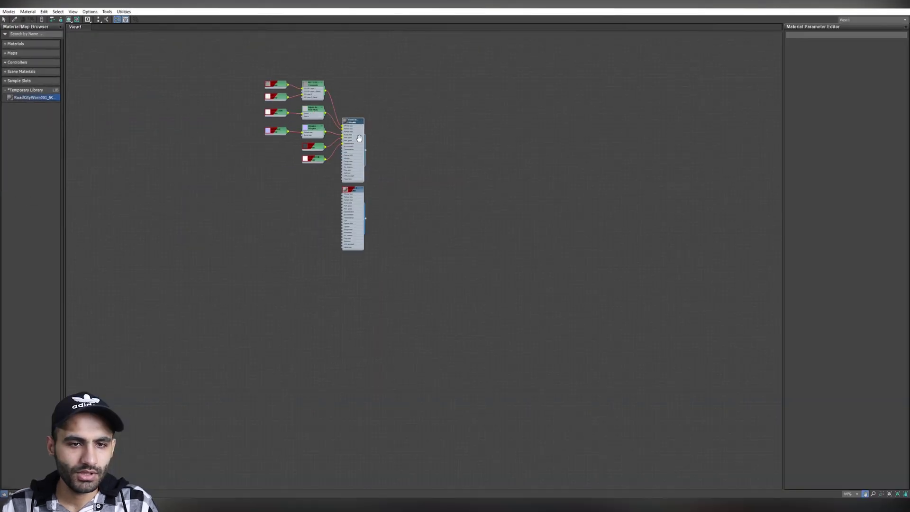
Clear the spare unconnected VRayMtl node from the view and enlarge the preview of the road material's node.
scroll(449, 150, "up", 8)
scroll(450, 150, "down", 2)
middle_click_drag(419, 378, 494, 210)
left_click(493, 209)
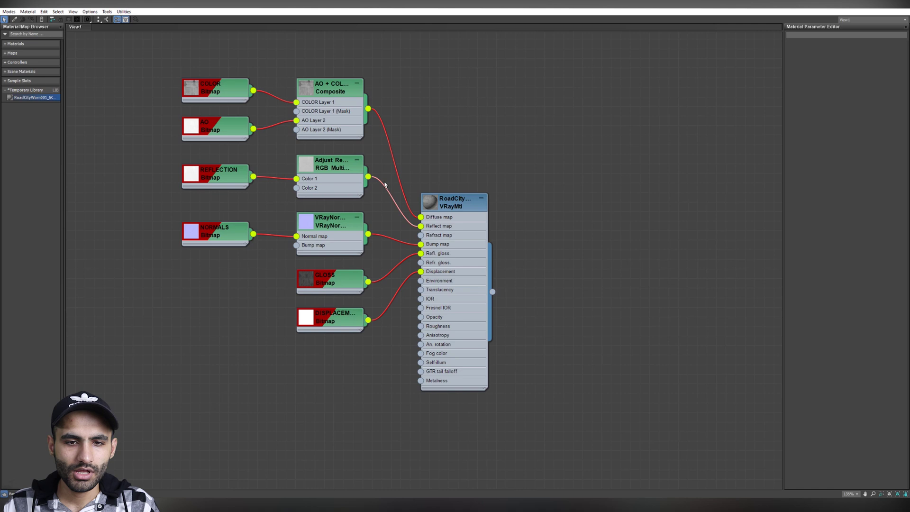
middle_click_drag(378, 266, 394, 236)
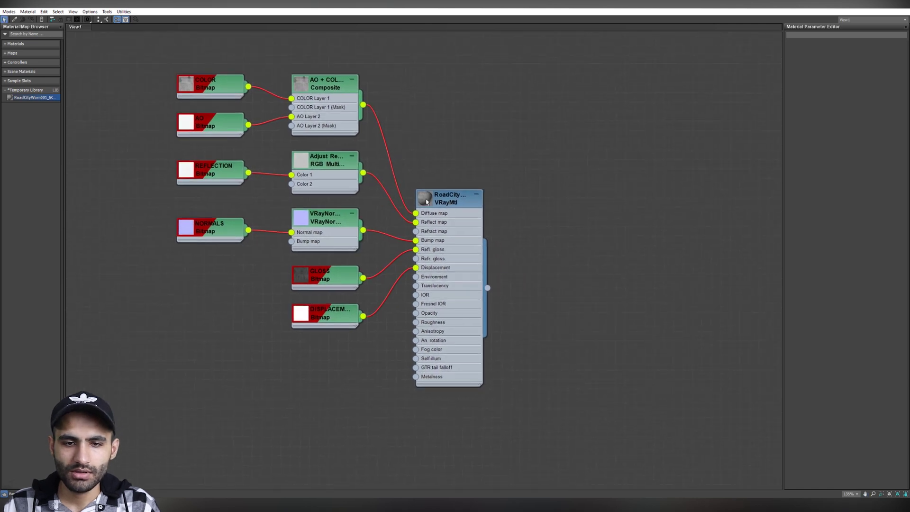
double_click(425, 199)
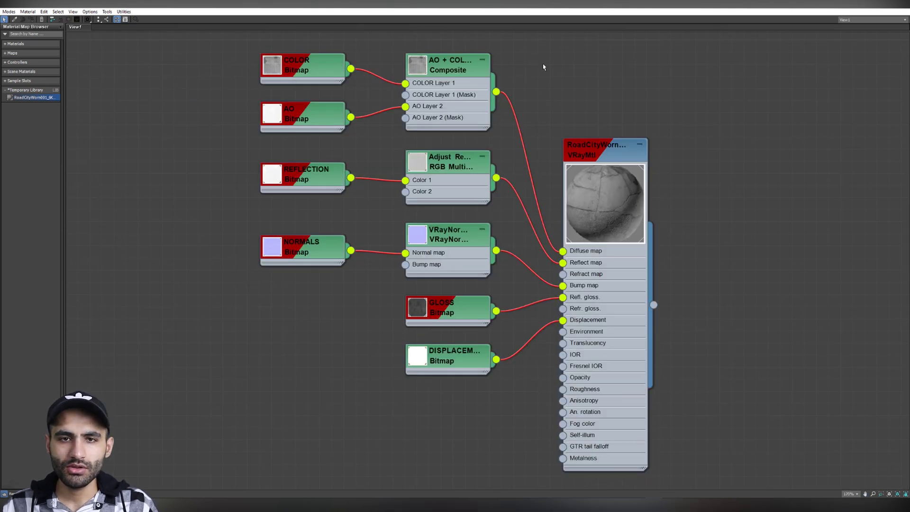
Fit the material editor beside the camera view, assign the RoadCityWorn001 material to the road plane, and display it shaded in the viewport.
double_click(504, 6)
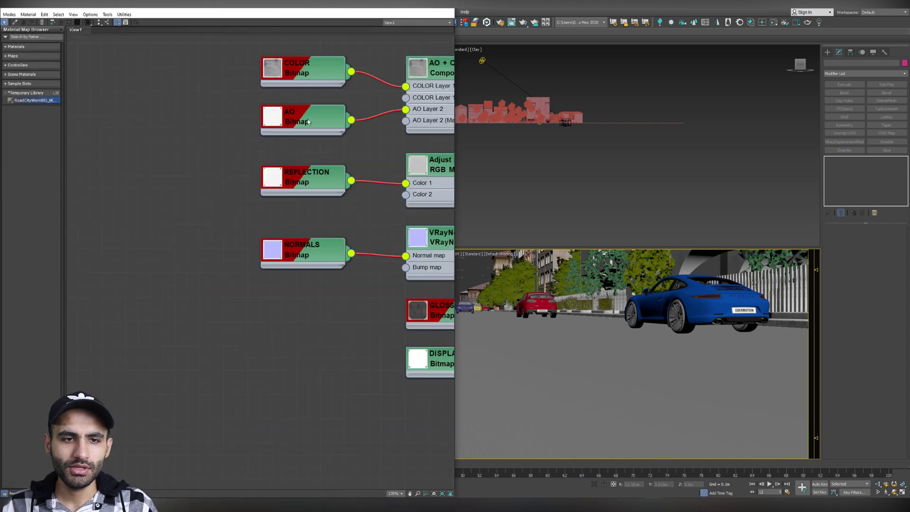
middle_click_drag(313, 161, 112, 161)
scroll(246, 174, "down", 3)
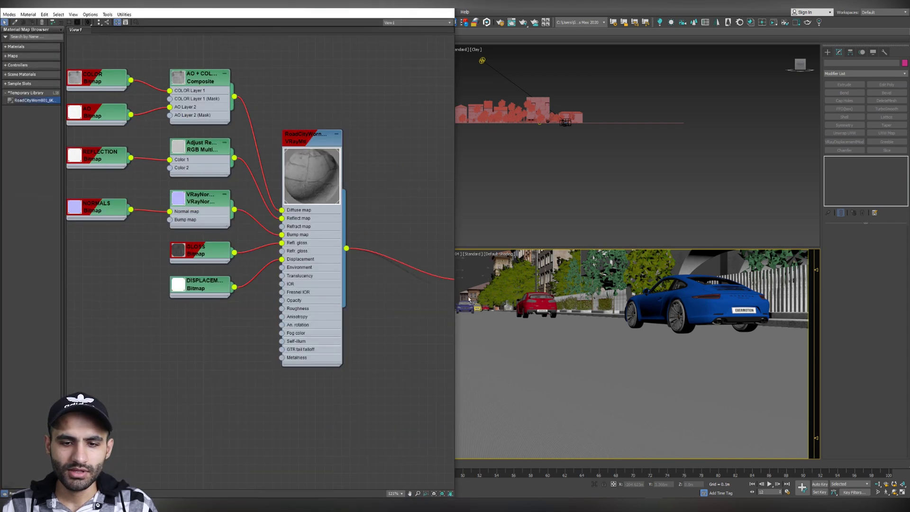
left_click_drag(469, 299, 551, 353)
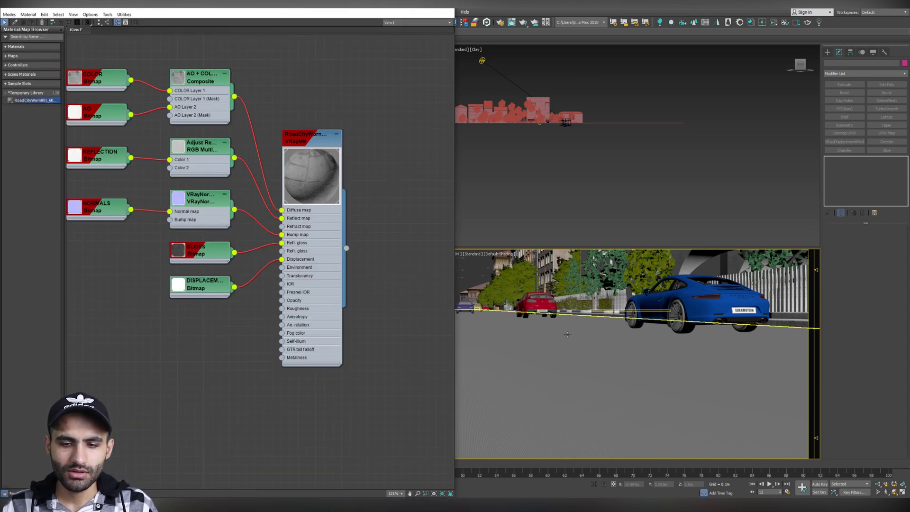
left_click(313, 154)
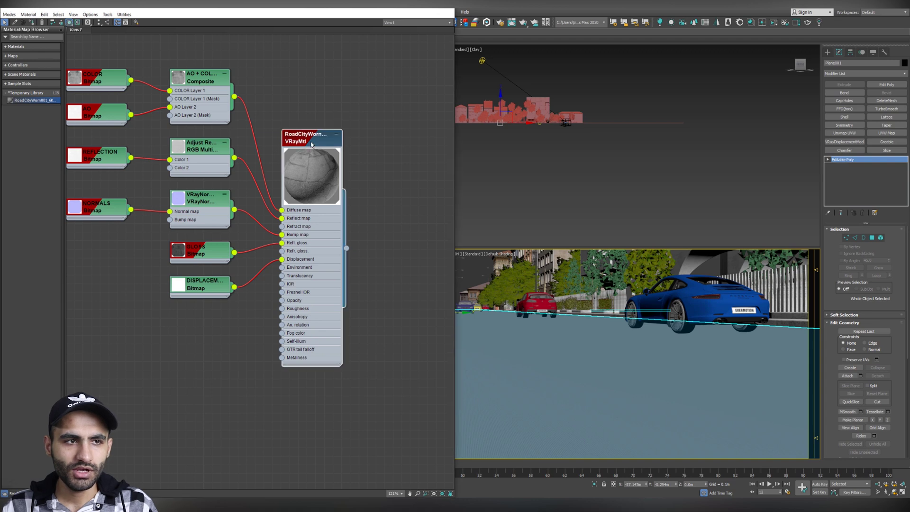
left_click(70, 23)
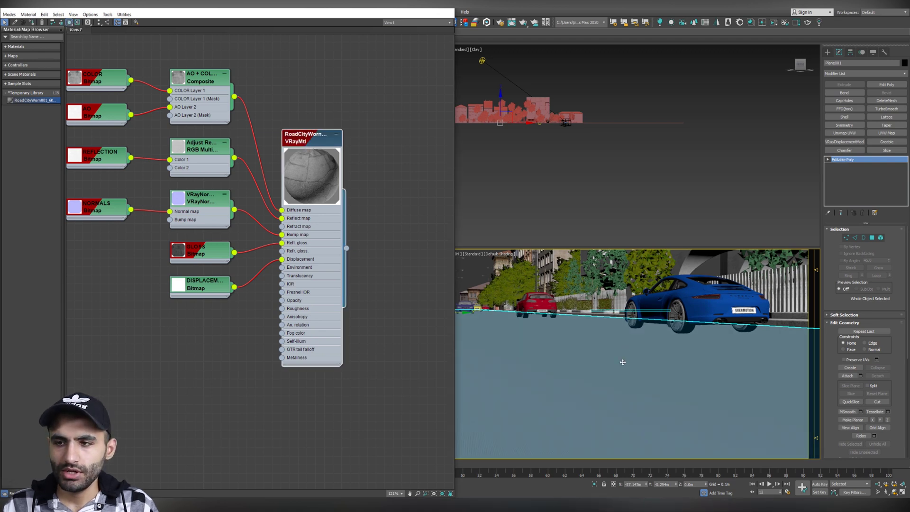
Add a UVW Map modifier to the road plane and set its planar mapping length and width to 5 m.
left_click(886, 133)
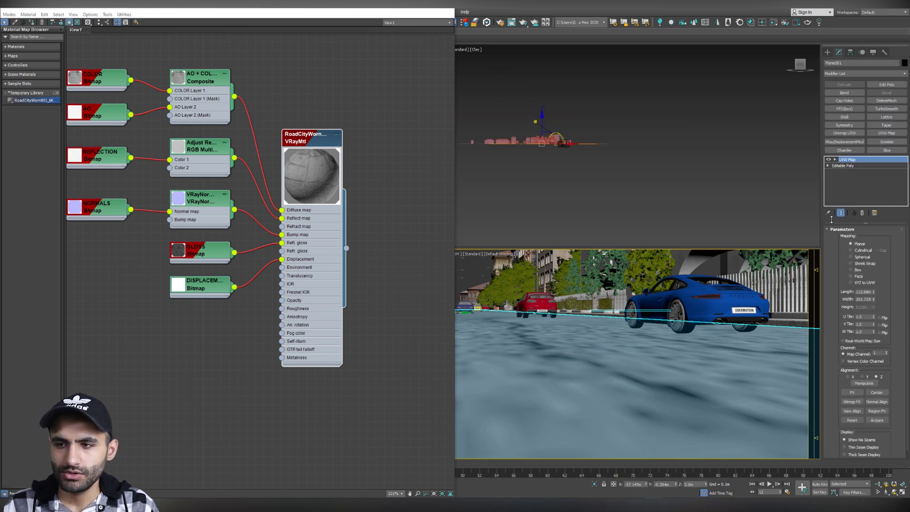
double_click(867, 293)
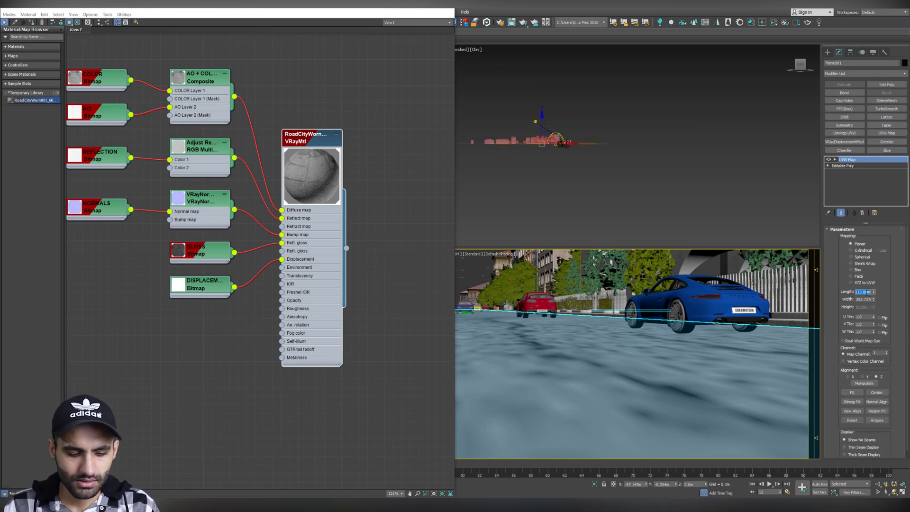
type("5")
key("Tab")
type("5")
key("Tab")
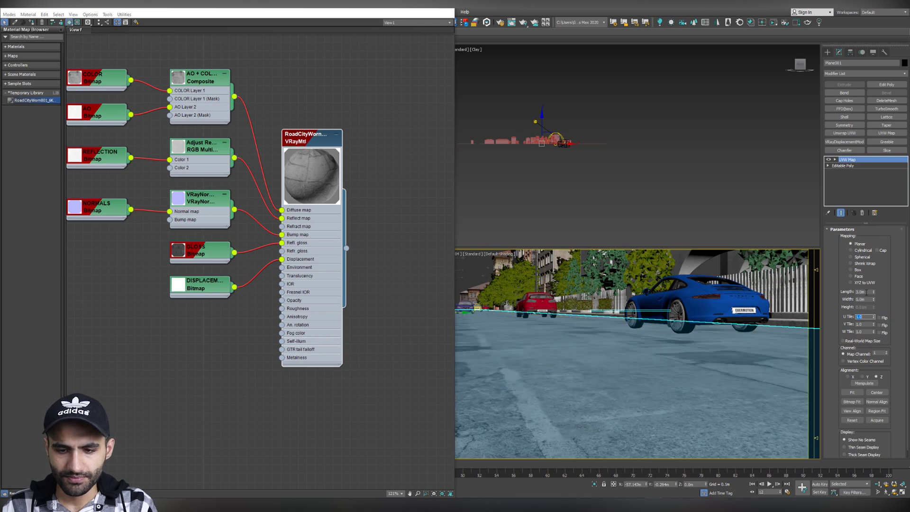
Adjust the UVW Map gizmo to realign the road texture in the camera view, and put the material editor away.
left_click(835, 160)
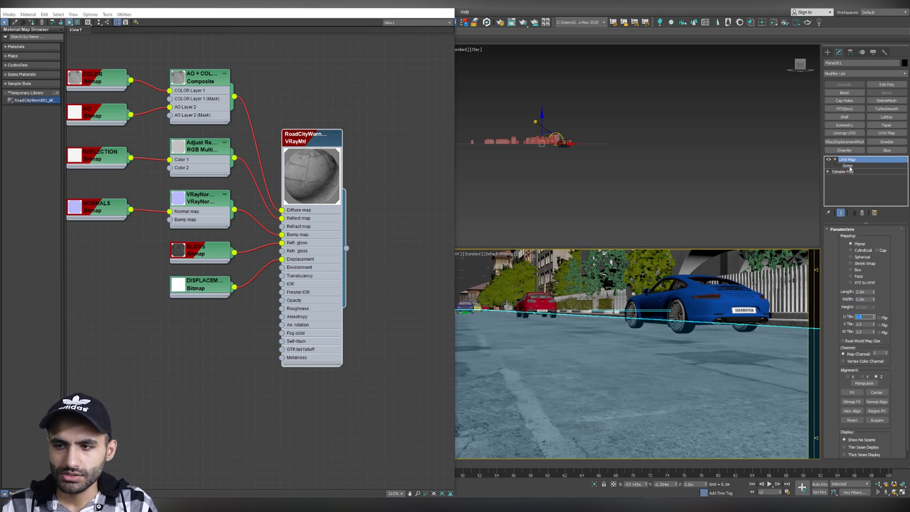
left_click(852, 167)
left_click_drag(537, 312, 712, 332)
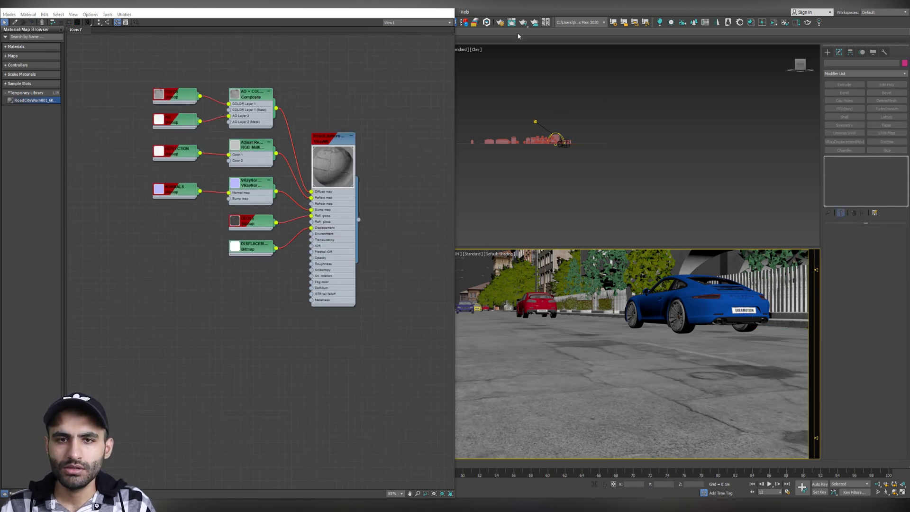
left_click(446, 5)
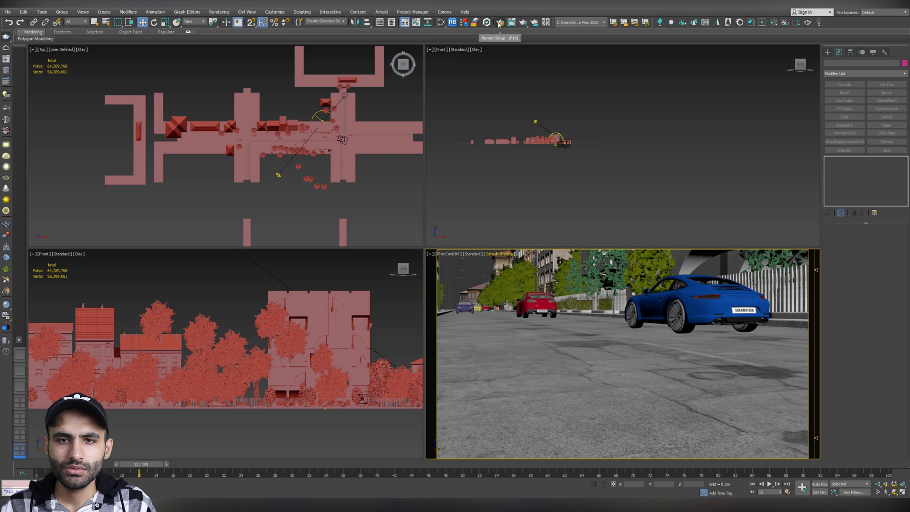
In the V-Ray render settings, set the primary GI engine to Irradiance map with the Very low preset.
left_click(500, 22)
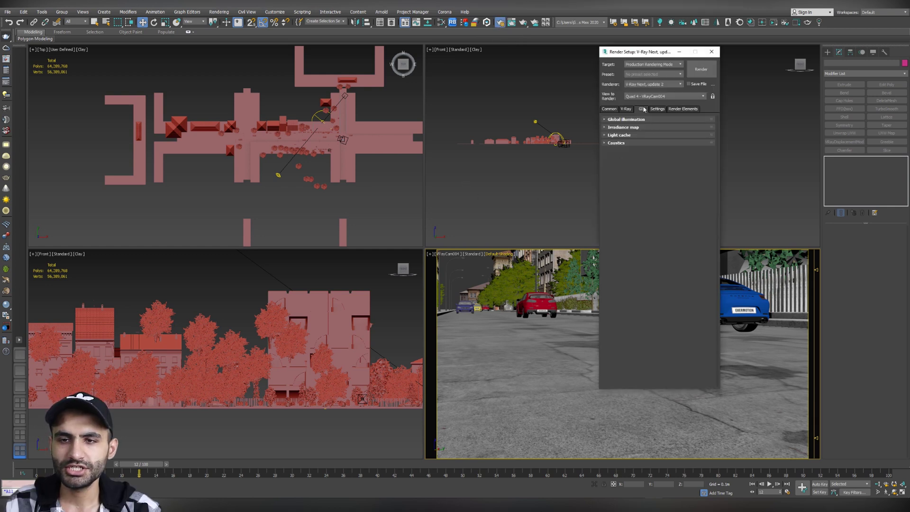
left_click(652, 135)
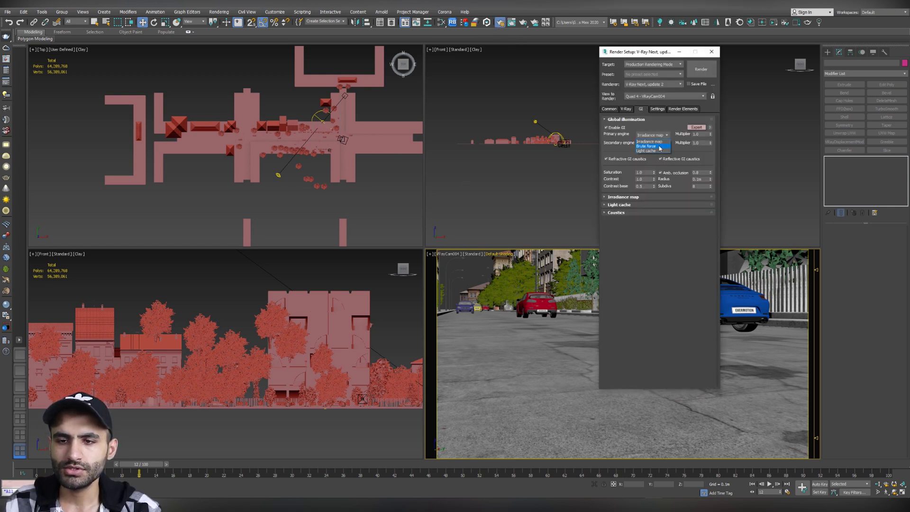
left_click(657, 142)
left_click(645, 121)
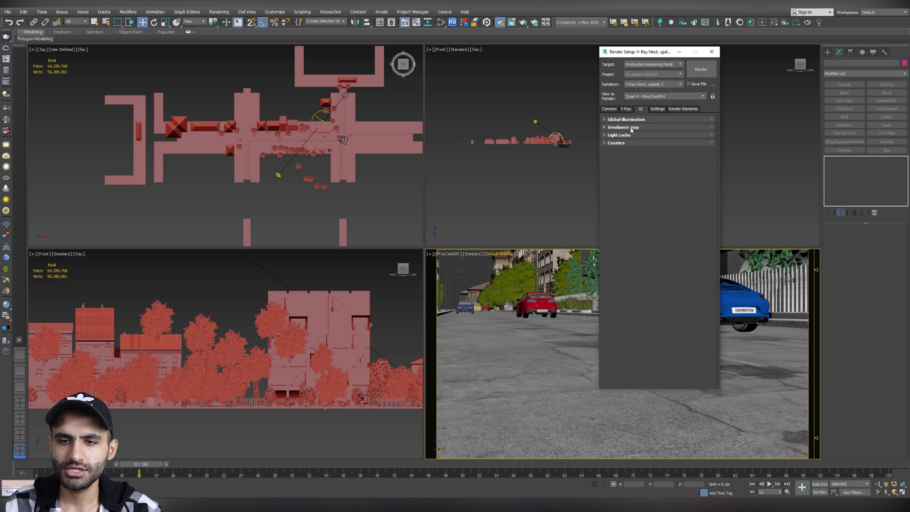
left_click(643, 127)
left_click(656, 136)
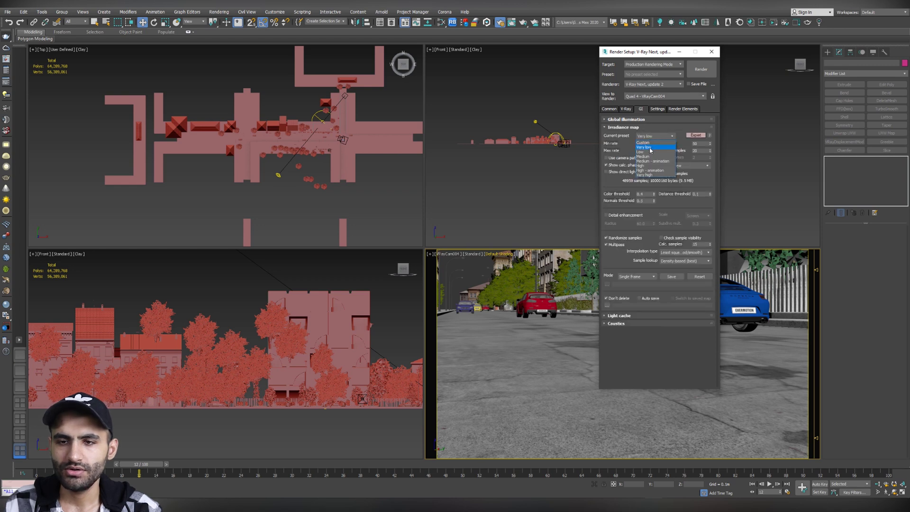
left_click(652, 148)
Review the output size, open the V-Ray frame buffer, and set its test resolution to 50% render settings.
left_click(609, 109)
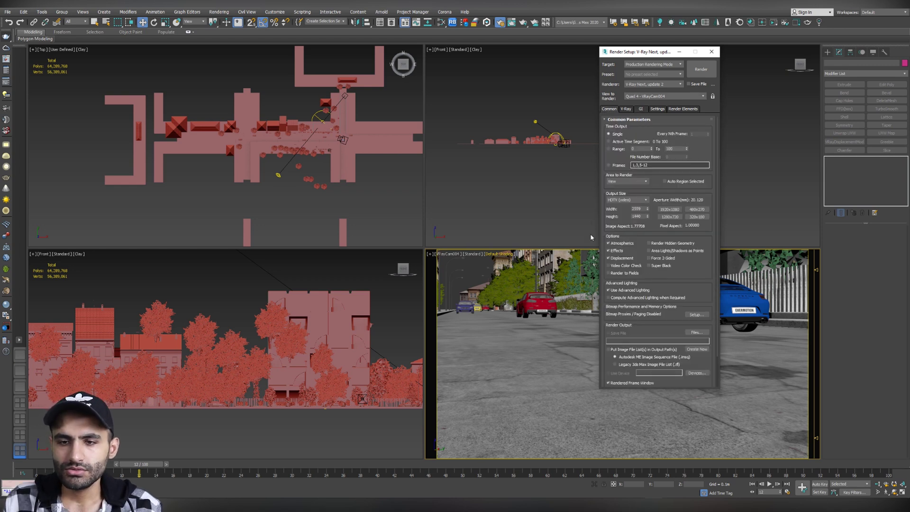
double_click(639, 217)
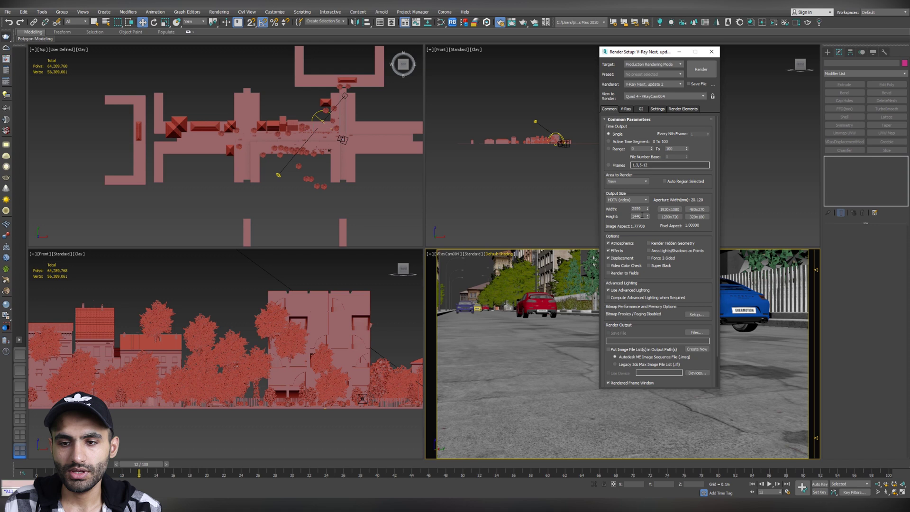
key("shift+q")
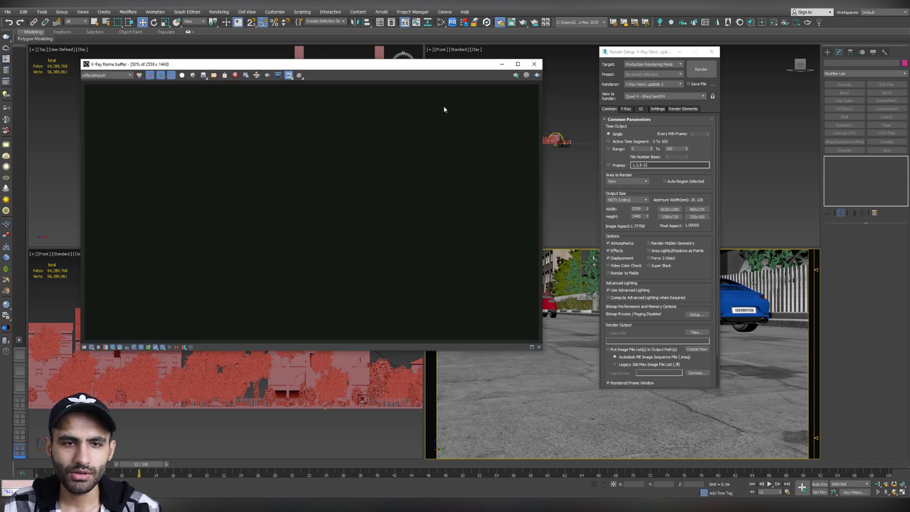
left_click(288, 76)
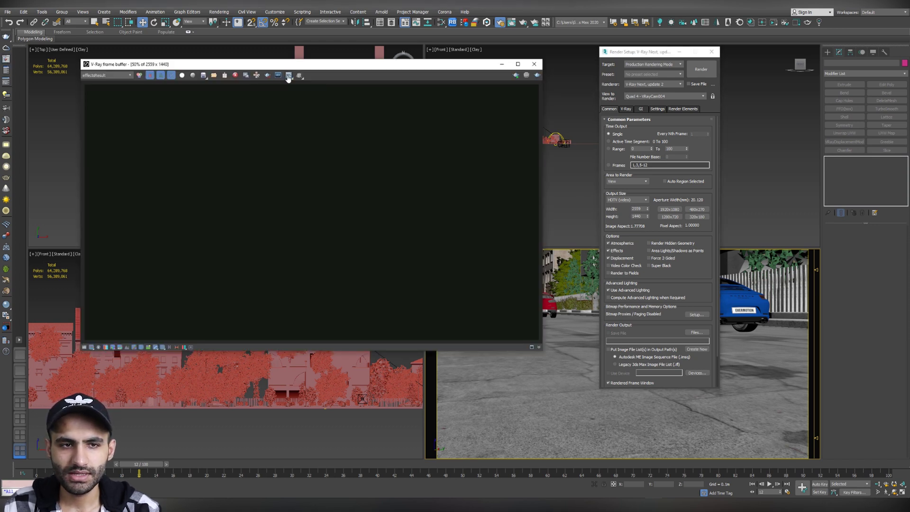
left_click_drag(288, 80, 300, 108)
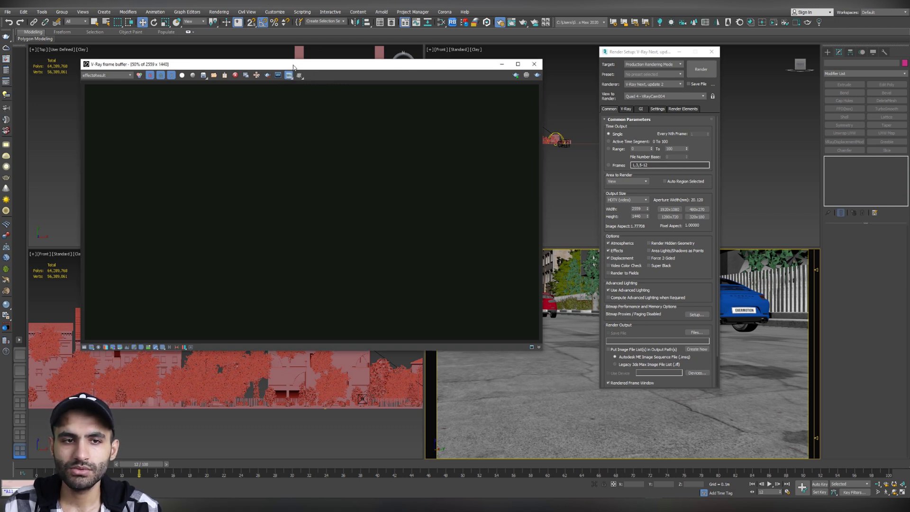
left_click_drag(294, 65, 269, 63)
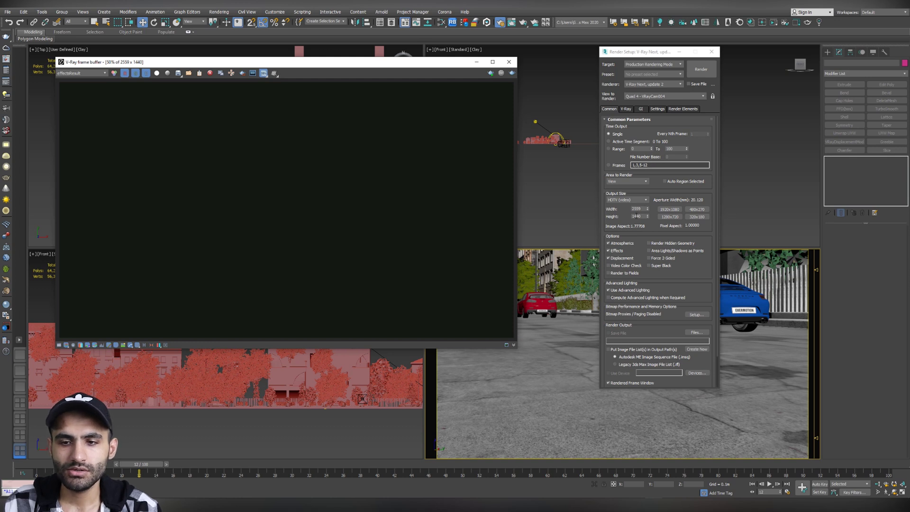
left_click(637, 216)
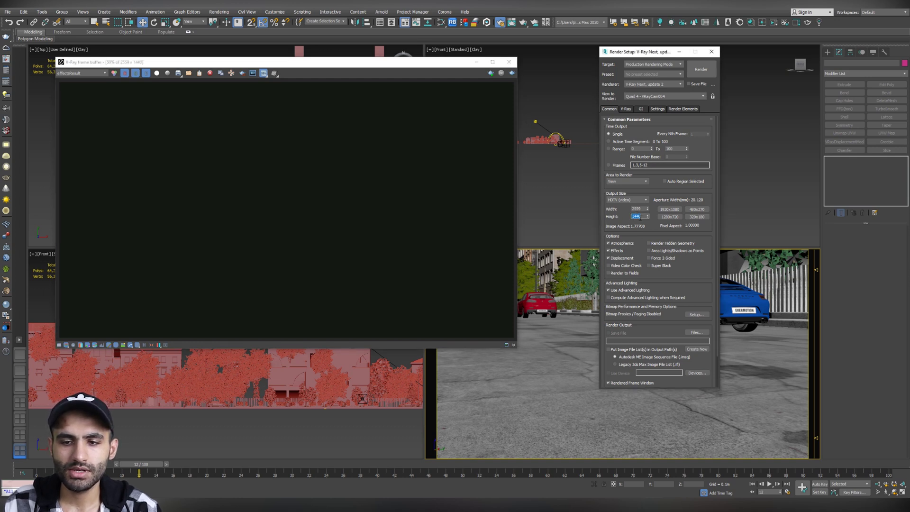
left_click(640, 209)
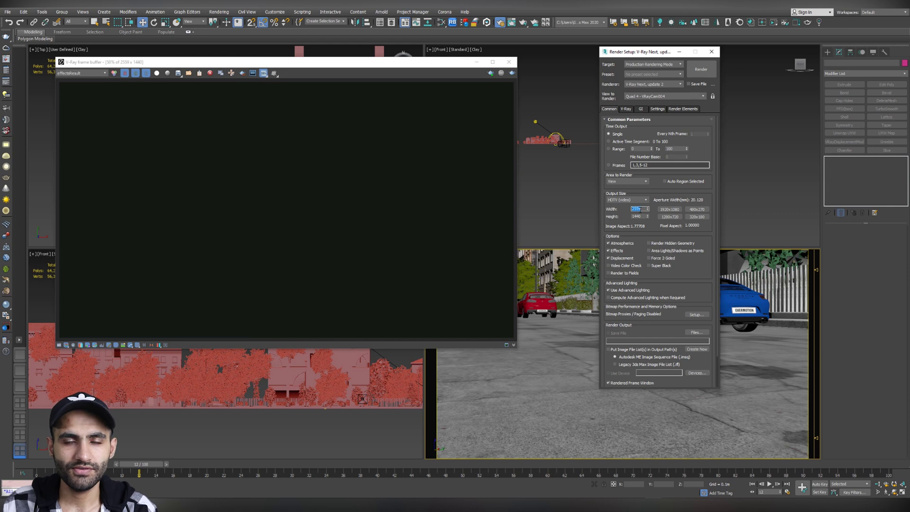
left_click(243, 129)
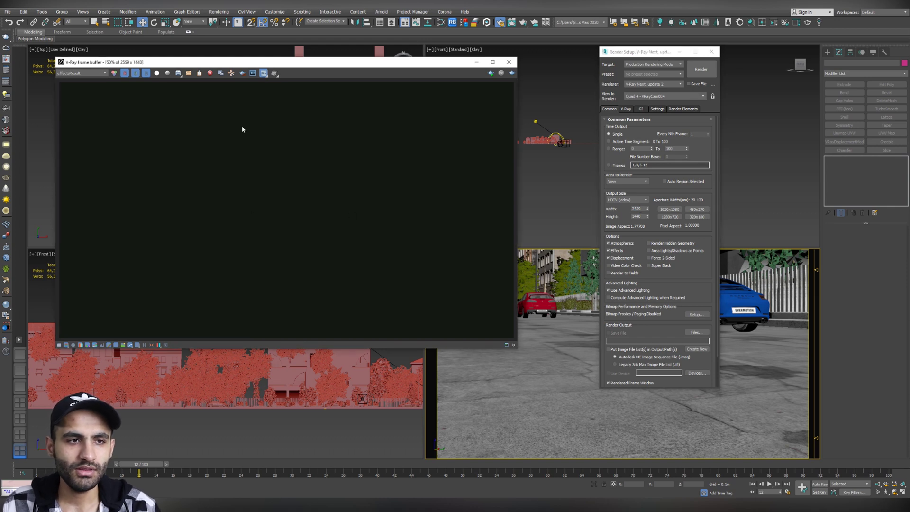
left_click(267, 75)
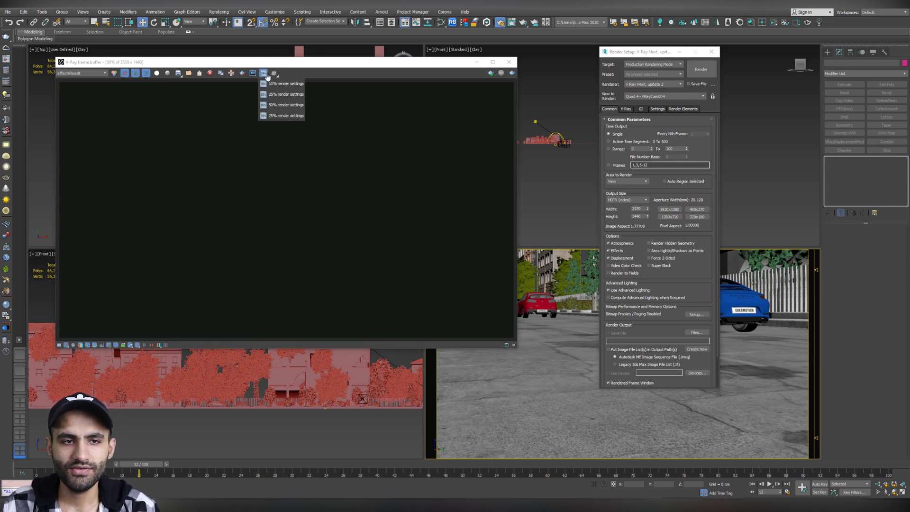
left_click(276, 105)
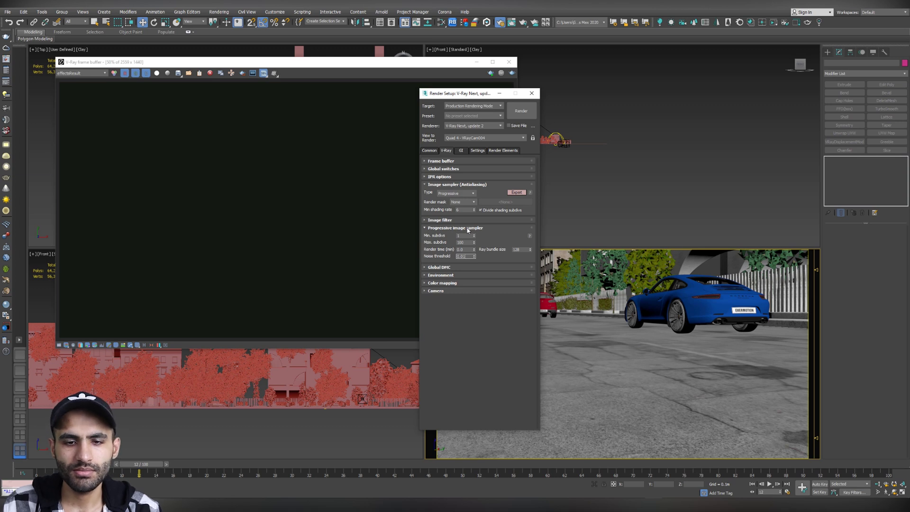
Put the render settings away, run a test render of the camera view, and stop it before completion.
left_click(530, 95)
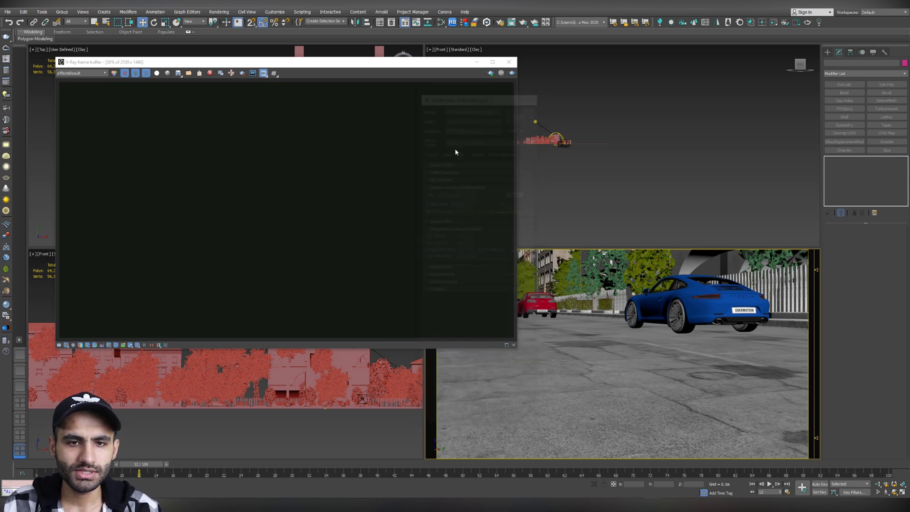
left_click_drag(288, 62, 275, 71)
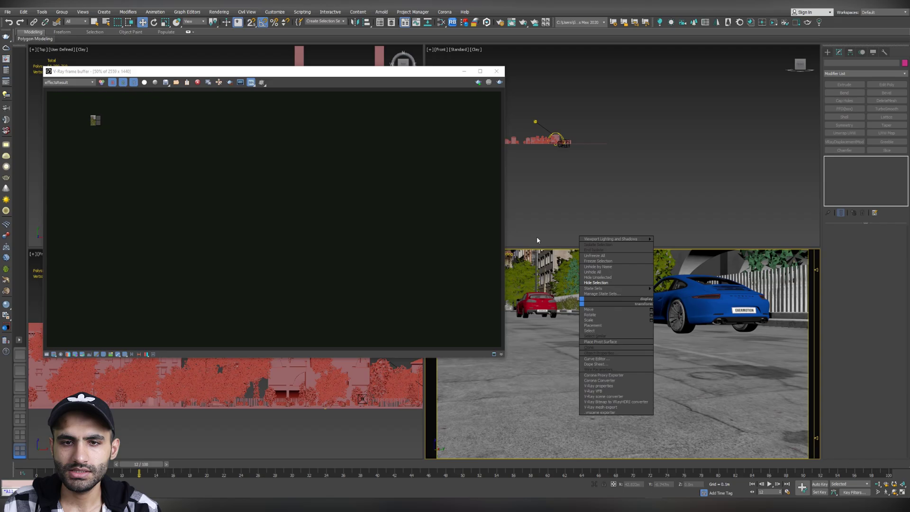
left_click(537, 241)
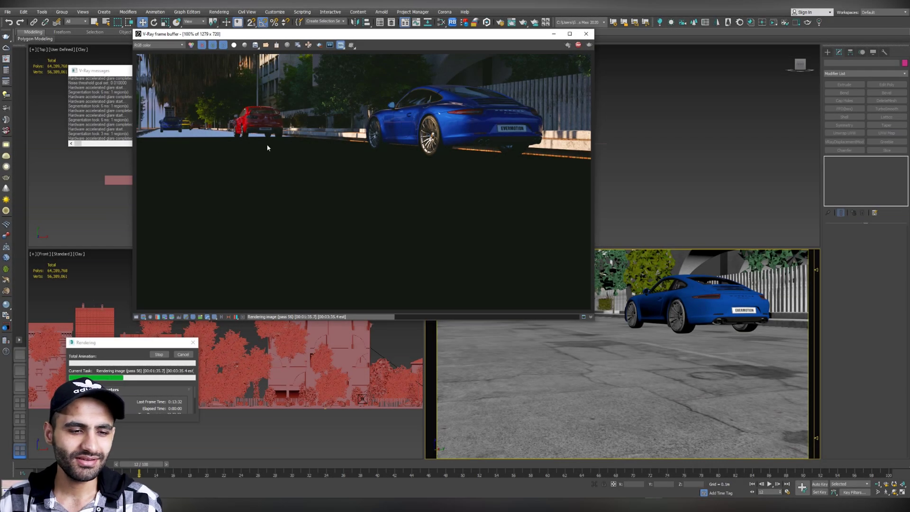
left_click(184, 355)
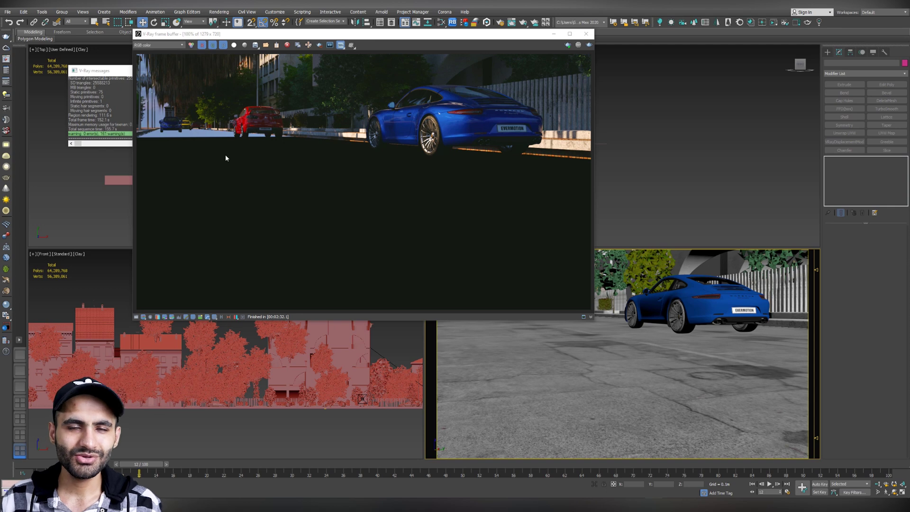
Examine the test render up close around the distant cars, trees and the edge of the road surface.
scroll(234, 168, "up", 1)
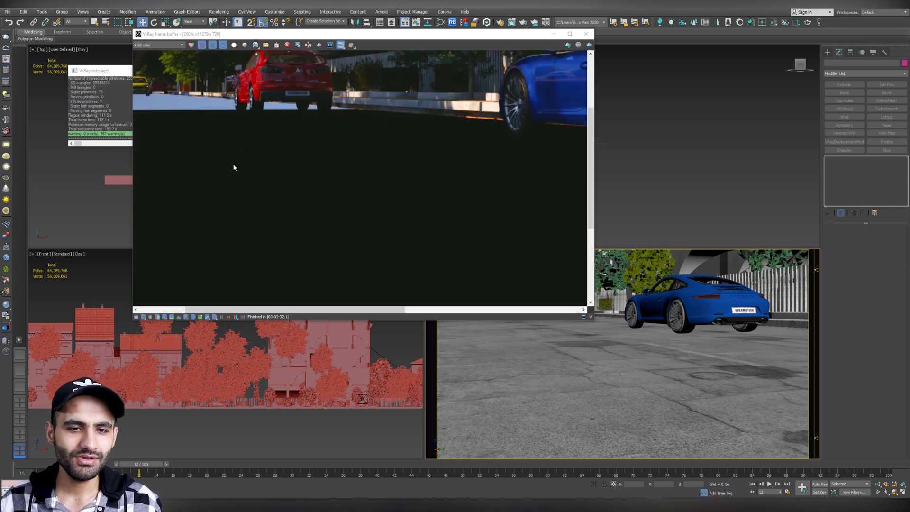
middle_click_drag(224, 124, 475, 274)
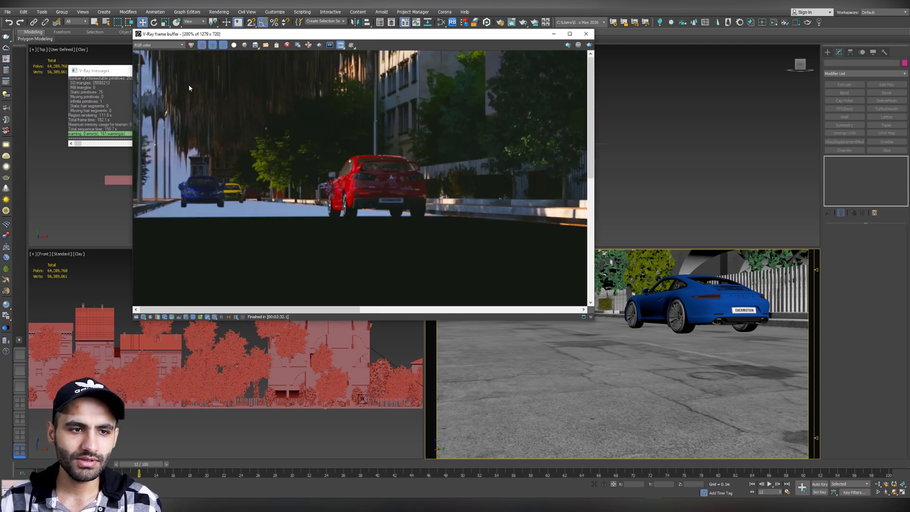
scroll(167, 97, "up", 1)
middle_click_drag(234, 112, 329, 70)
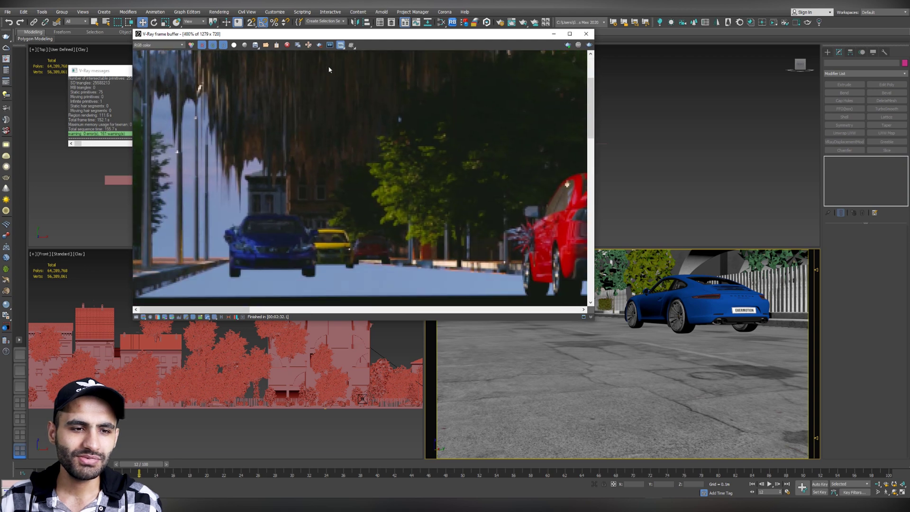
middle_click_drag(245, 122, 245, 210)
middle_click_drag(233, 163, 218, 189)
scroll(205, 159, "up", 1)
scroll(206, 158, "down", 3)
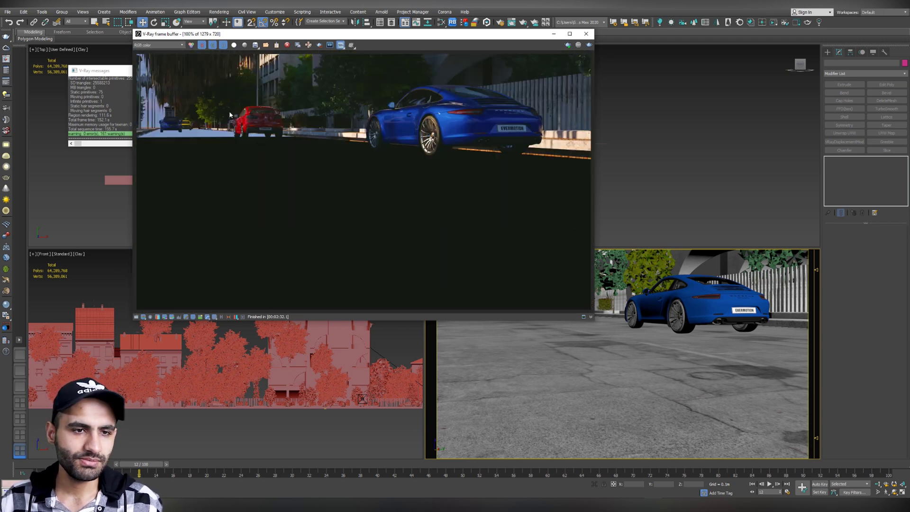
left_click_drag(501, 37, 538, 69)
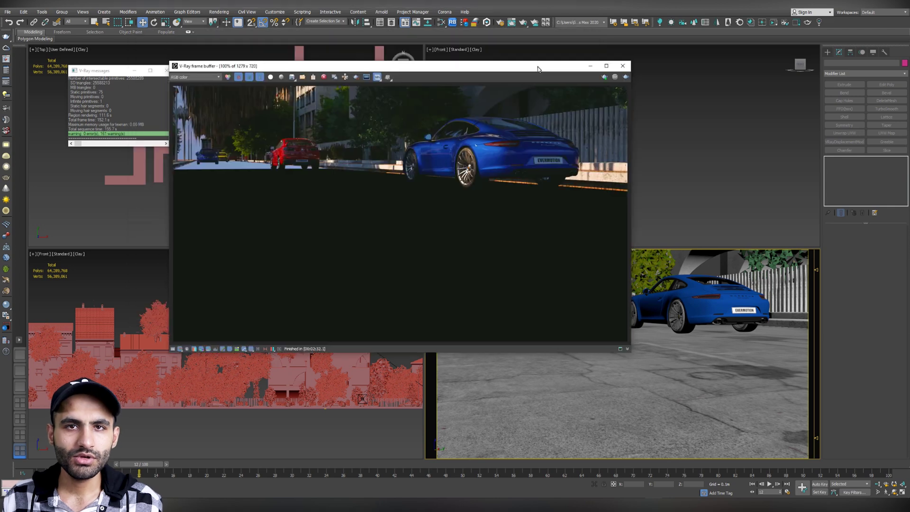
In the material editor, disconnect the displacement bitmap from the RoadCityWorn001 material's displacement input.
key("m")
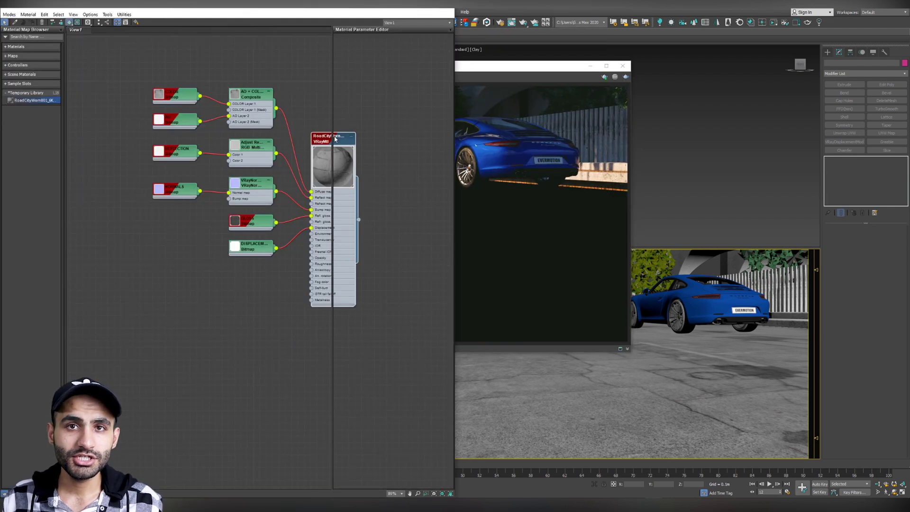
middle_click_drag(280, 118, 228, 111)
left_click(346, 279)
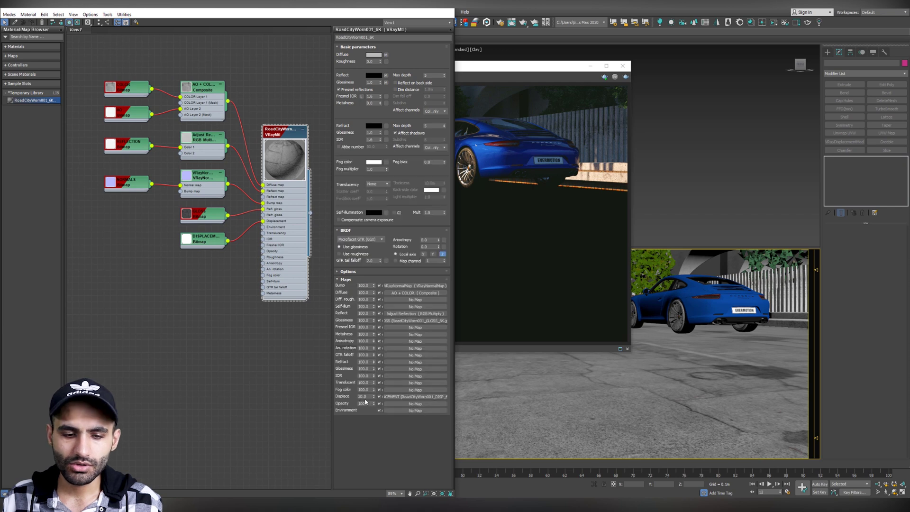
left_click(365, 396)
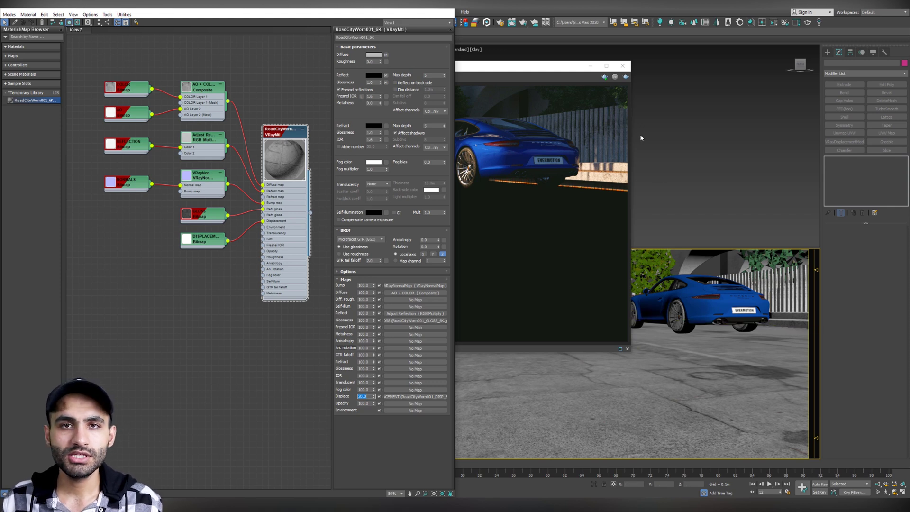
middle_click_drag(278, 87, 259, 117)
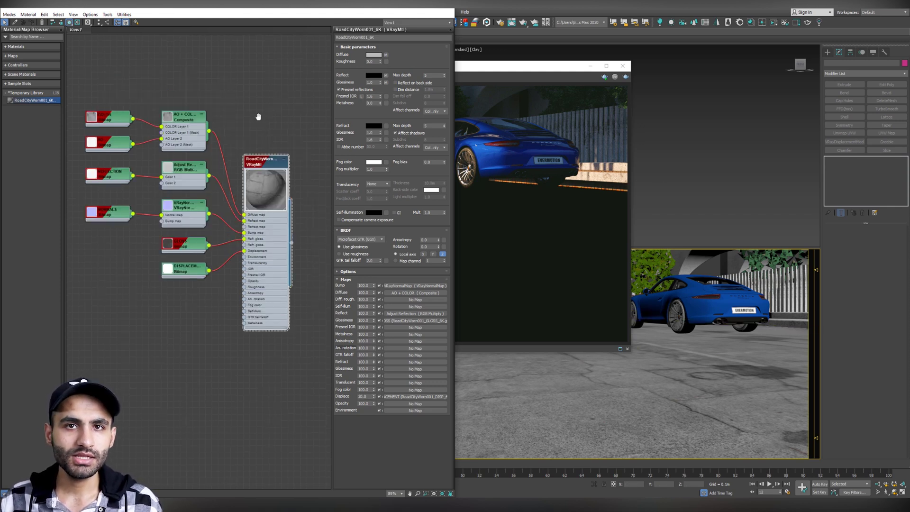
left_click(266, 142)
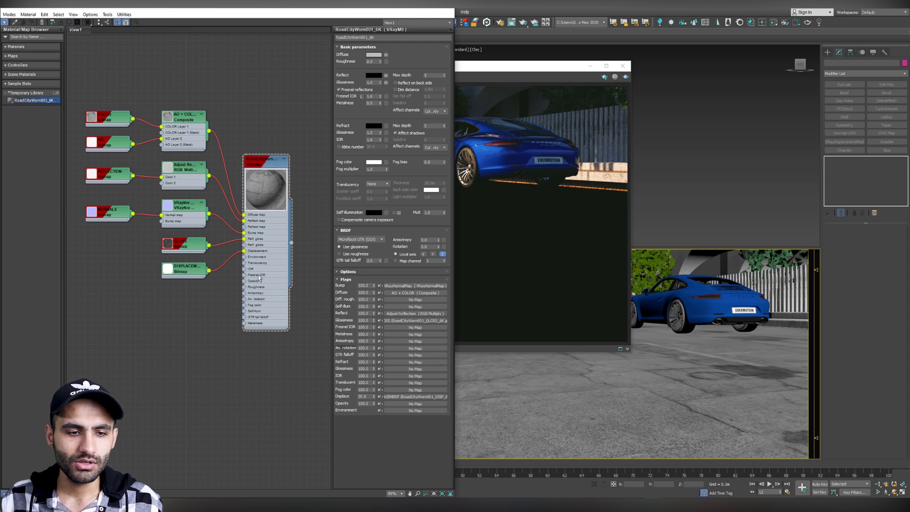
left_click_drag(243, 251, 220, 275)
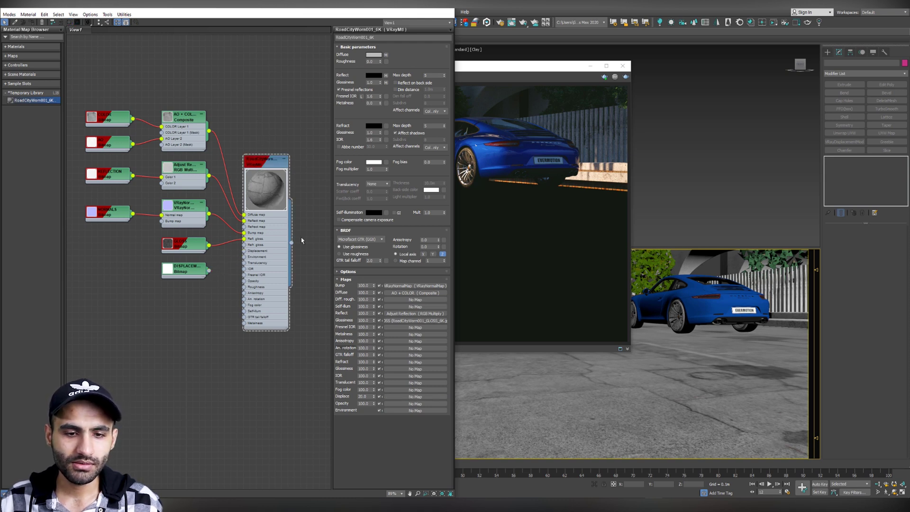
Add a VRayDisplacementMod to the road plane with the displacement bitmap instanced as its texmap and an amount of 0.01 m.
left_click(711, 380)
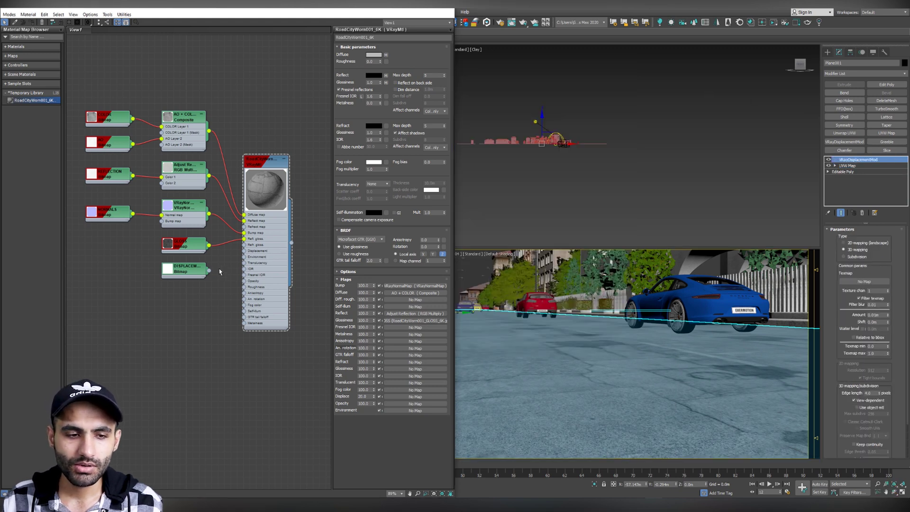
left_click_drag(209, 271, 862, 284)
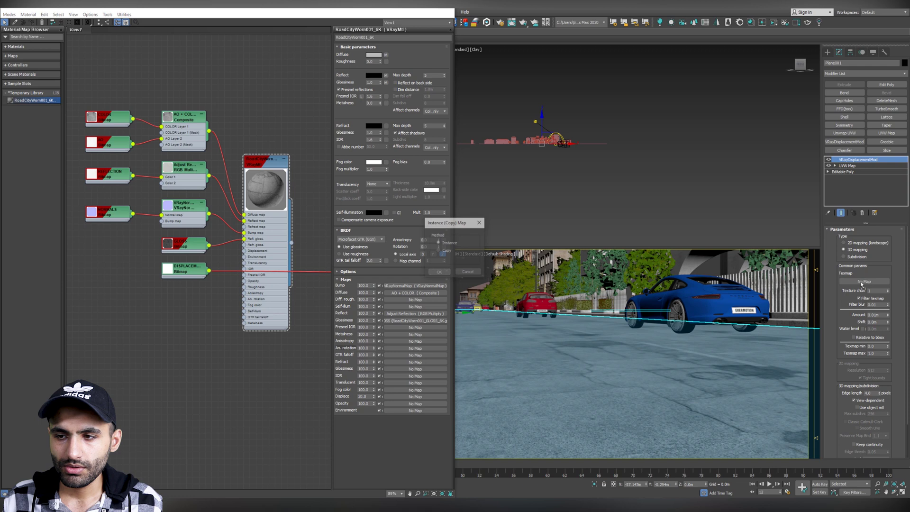
left_click(439, 271)
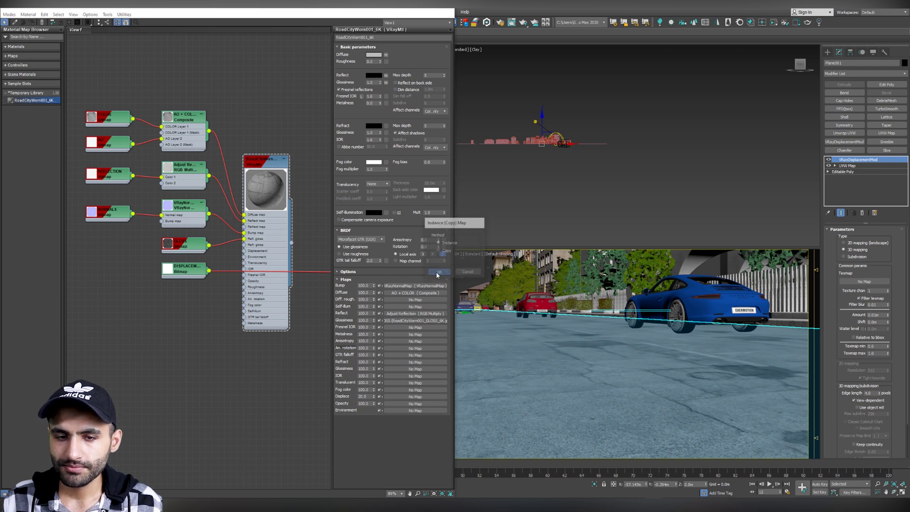
double_click(877, 315)
type("0.01")
key("Return")
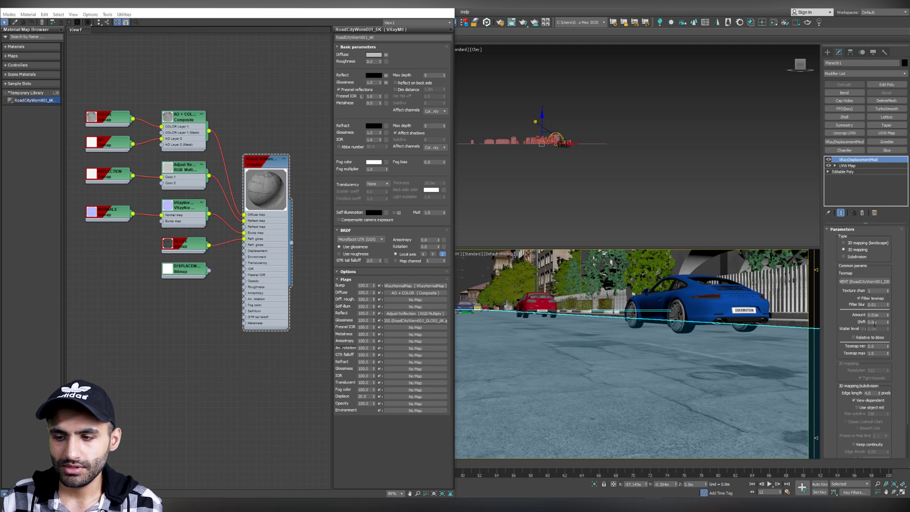
left_click(477, 269)
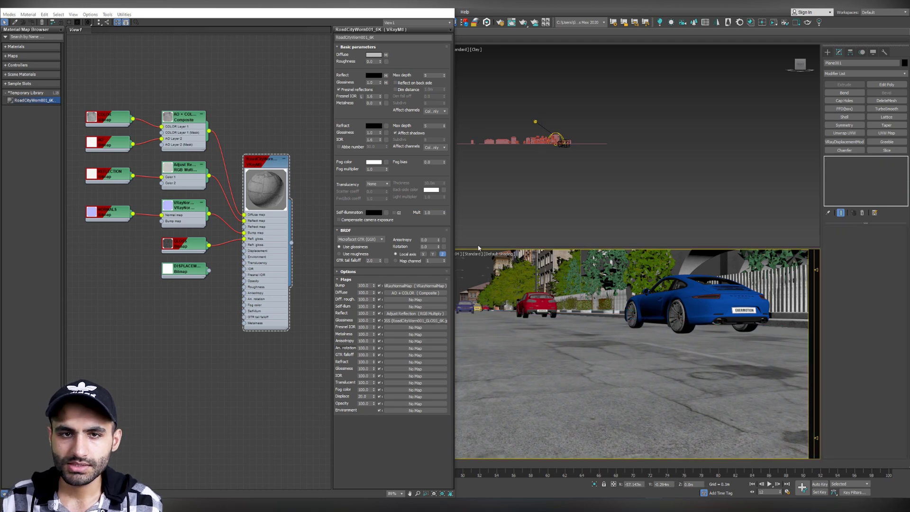
Put the material editor away and render the camera view in the V-Ray frame buffer.
left_click(449, 10)
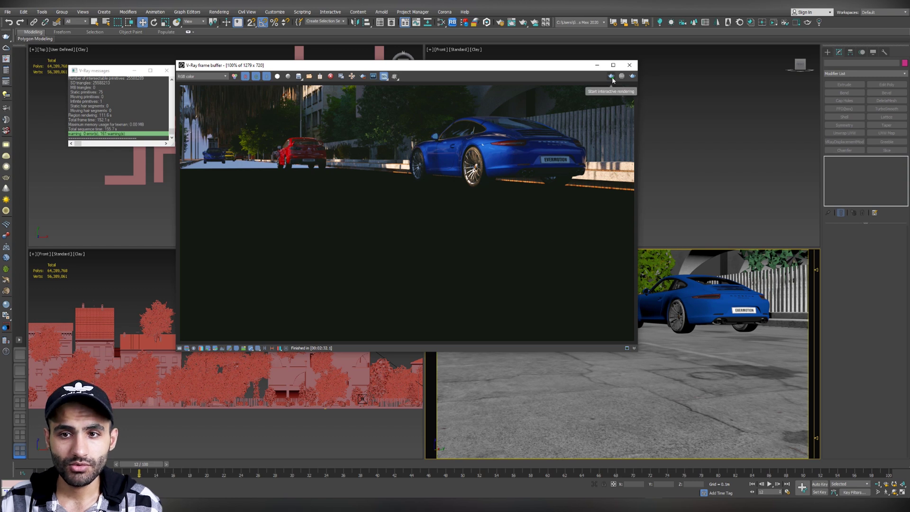
mouse_move(558, 68)
left_mouse_down()
mouse_move(548, 53)
mouse_move(560, 55)
left_mouse_up()
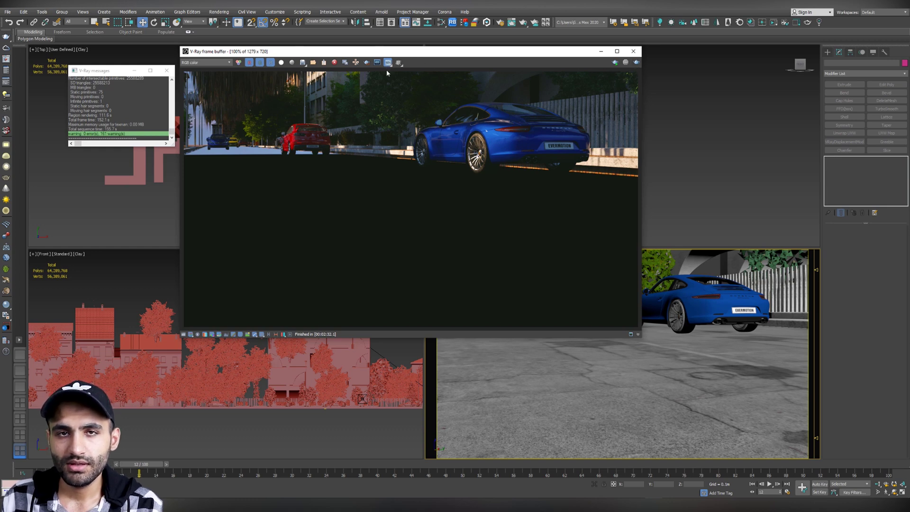
left_click(638, 66)
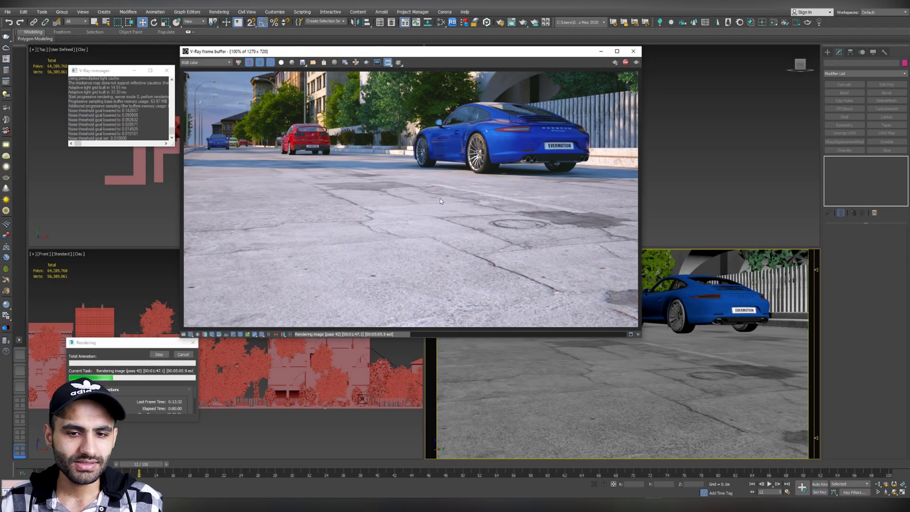
Examine the cracks, the manhole cover and the foreground asphalt up close in the render in progress.
scroll(559, 277, "up", 1)
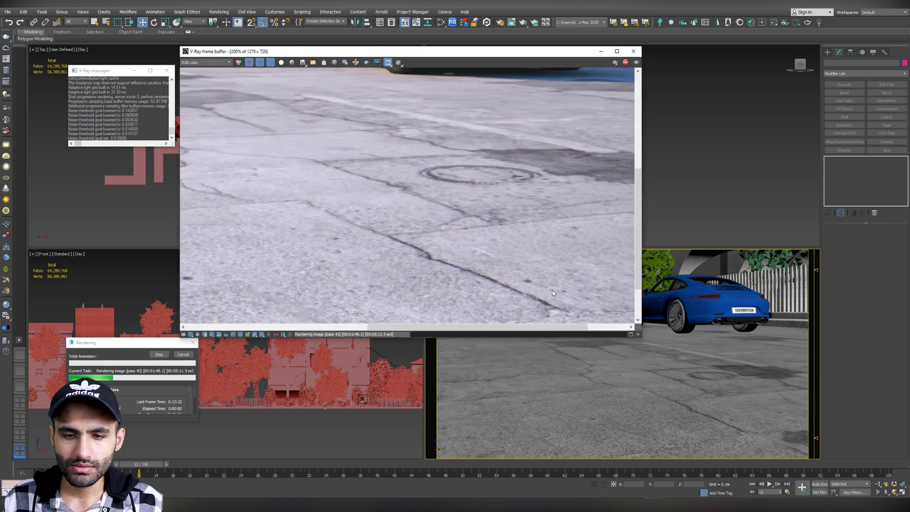
middle_click_drag(553, 291, 353, 199)
middle_click_drag(470, 169, 628, 167)
scroll(276, 243, "down", 1)
scroll(378, 239, "up", 1)
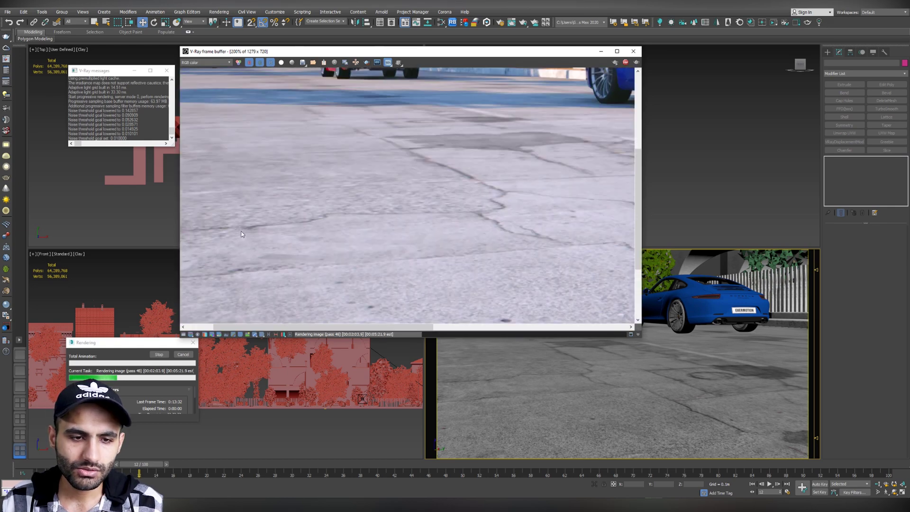
middle_click_drag(381, 173, 287, 221)
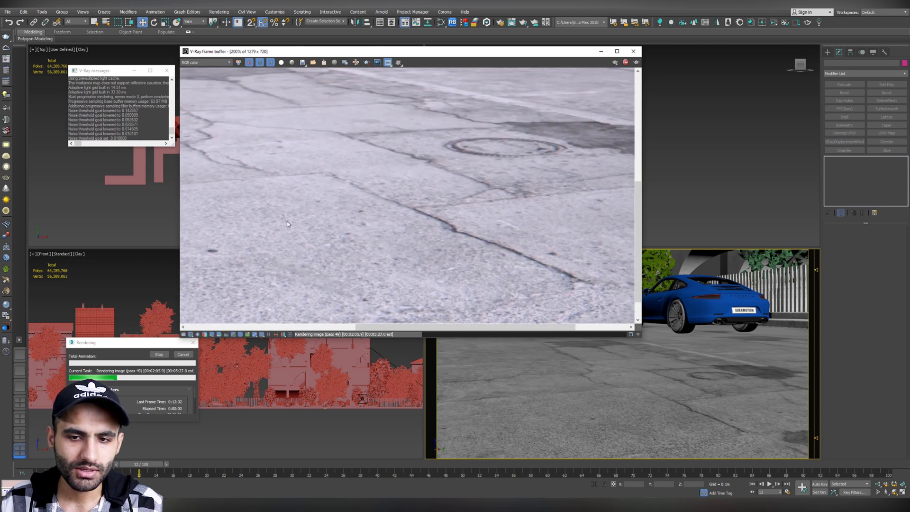
scroll(266, 266, "down", 1)
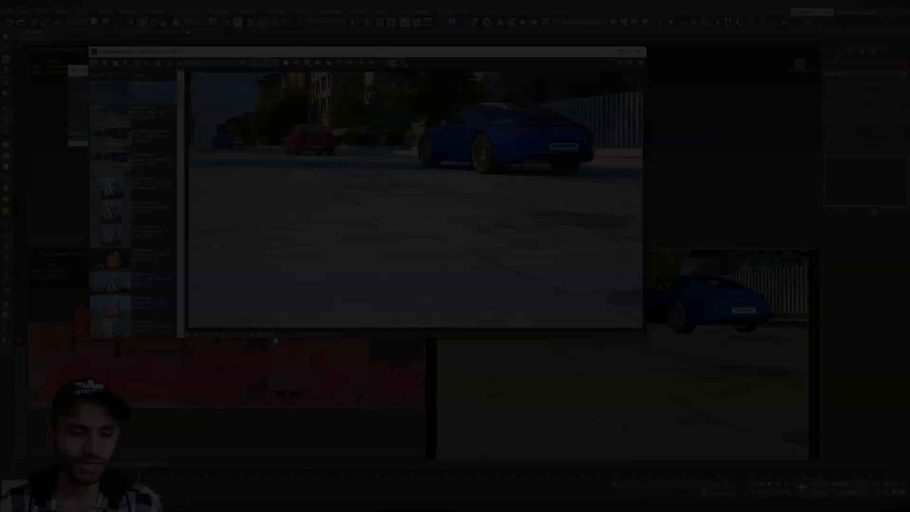
Inspect the displaced cracks, rough asphalt and manhole cover up close in the finished 2559 x 1440 render.
scroll(284, 271, "up", 1)
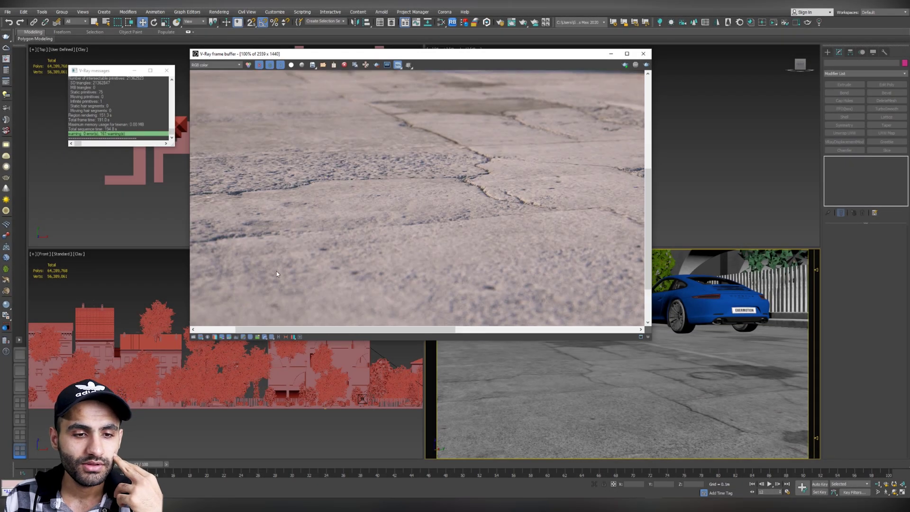
middle_click_drag(277, 272, 385, 183)
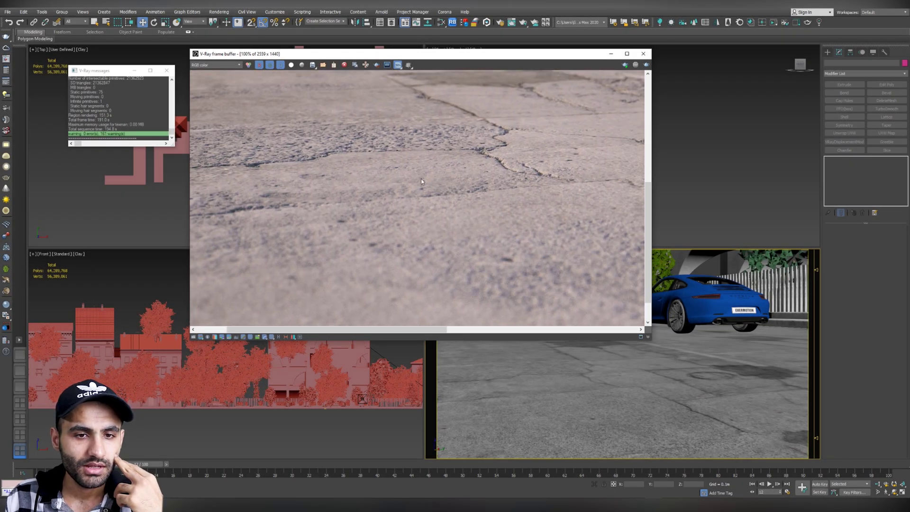
middle_click_drag(488, 177, 299, 196)
middle_click_drag(469, 193, 459, 192)
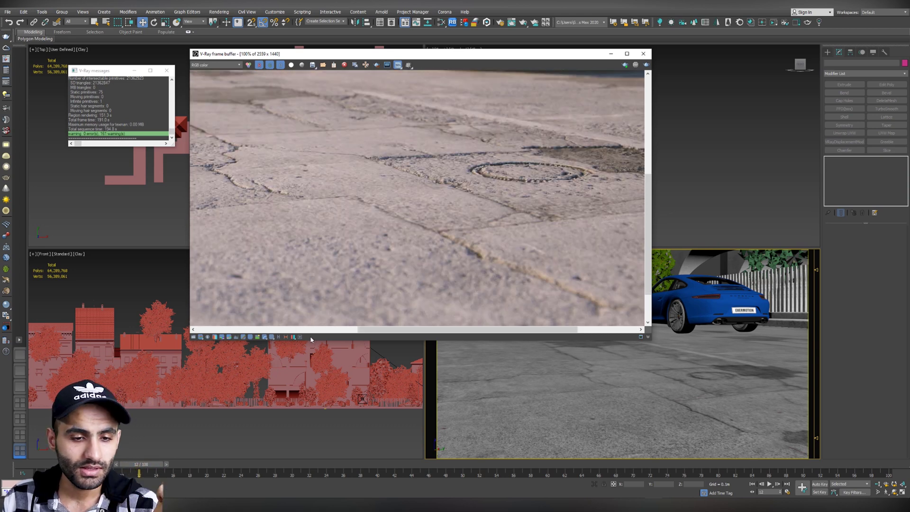
Turn on the Bloom/Glare lens effect for the finished render and check the result on the road surface.
left_click(300, 337)
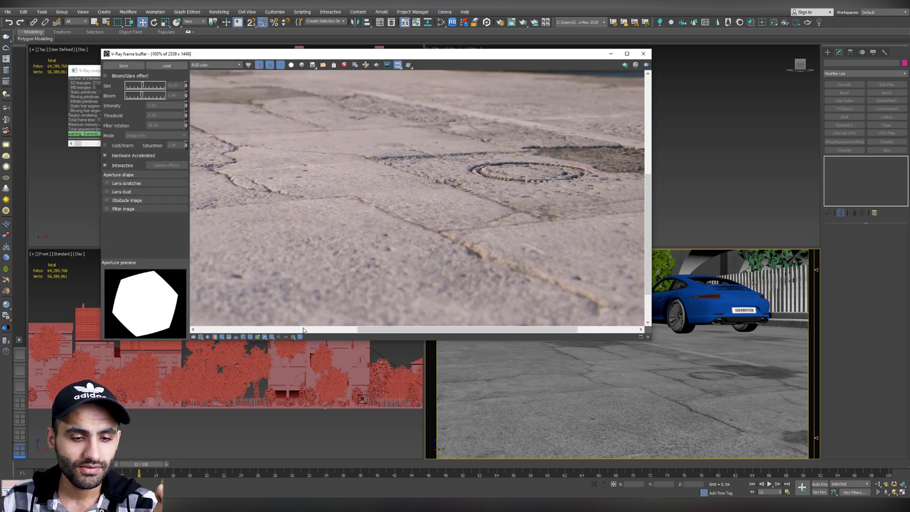
left_click(105, 76)
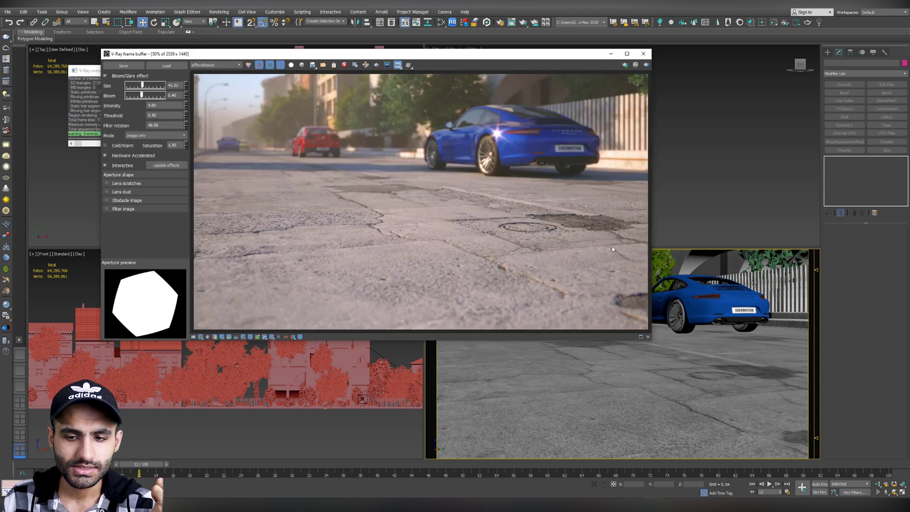
scroll(616, 274, "up", 1)
middle_click_drag(500, 212, 432, 196)
scroll(431, 197, "down", 1)
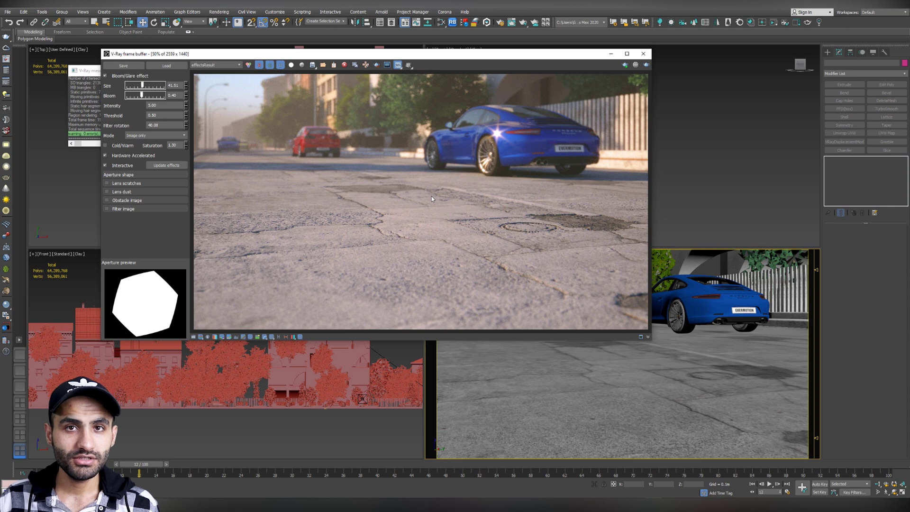
Add a VRayBlendMtl in the material editor and connect the RoadCityWorn001 material to its Base input.
left_click(442, 25)
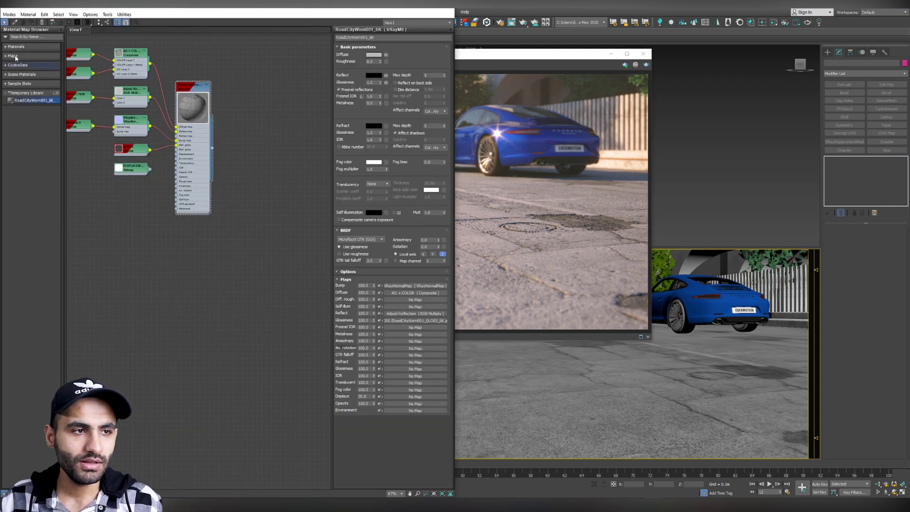
left_click(18, 82)
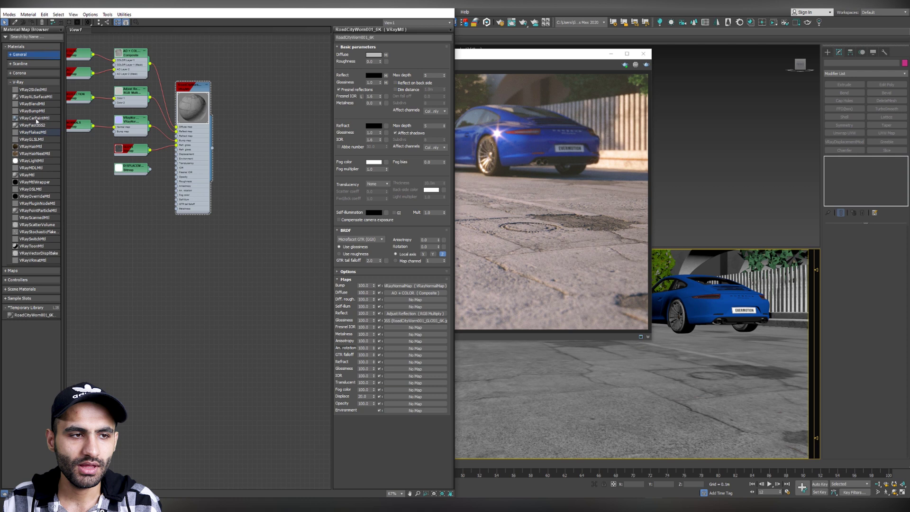
left_click_drag(28, 103, 277, 190)
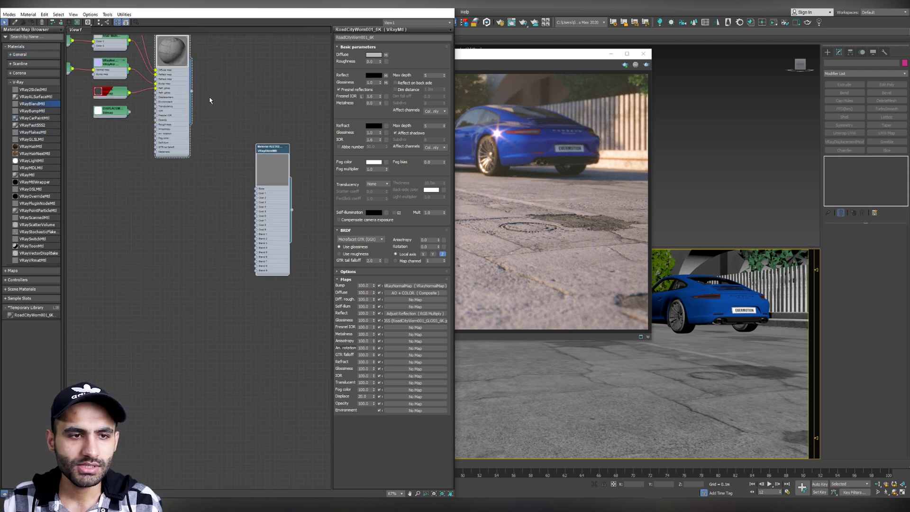
middle_click_drag(192, 86, 202, 138)
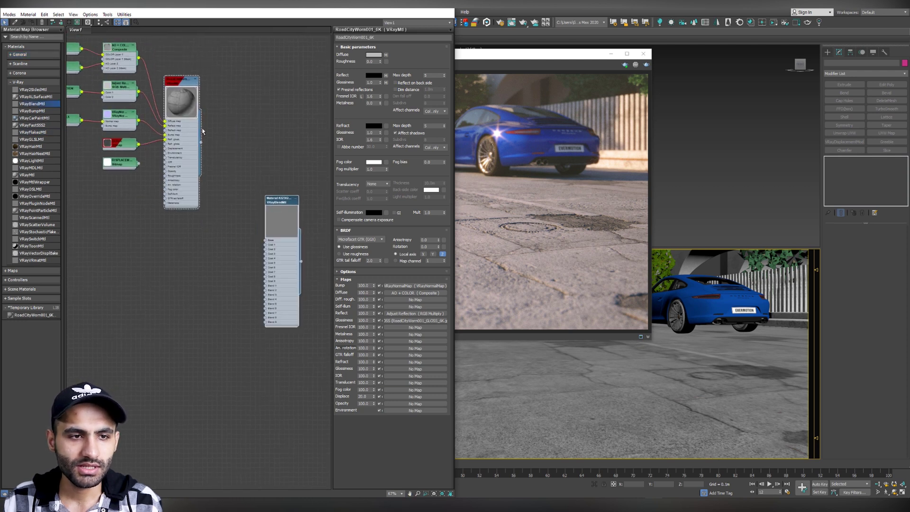
left_click(171, 87)
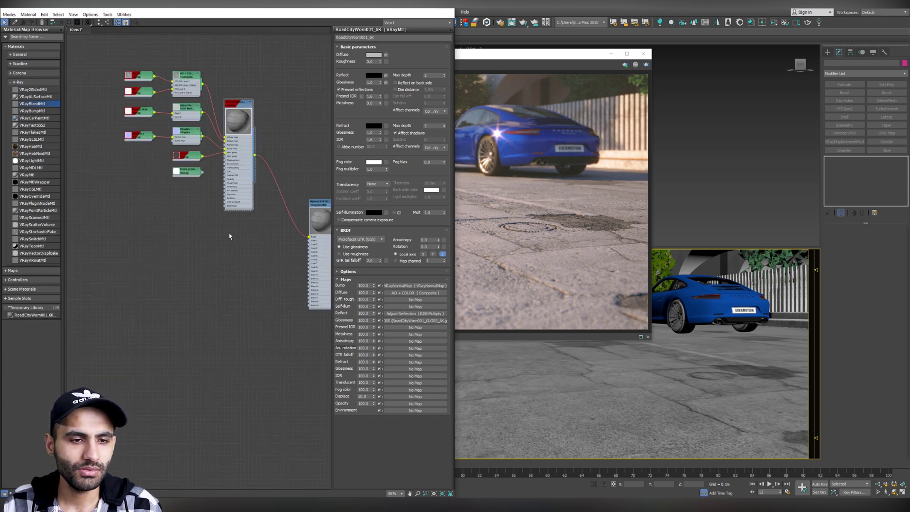
Duplicate the whole RoadCityWorn001 node tree below the original and delete every copied map except the colour bitmap.
left_click_drag(243, 237, 120, 63)
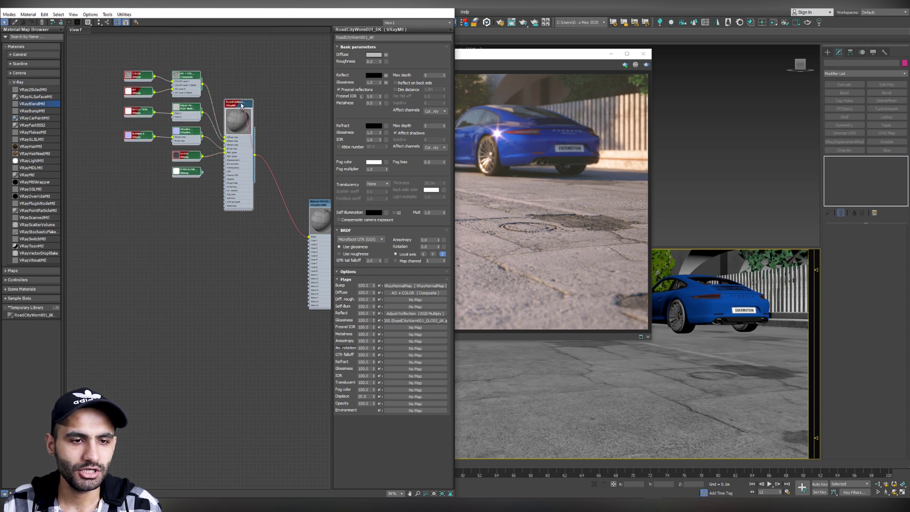
mouse_move(241, 104)
left_mouse_down()
mouse_move(241, 289)
mouse_move(229, 250)
left_mouse_up()
scroll(159, 257, "up", 3)
mouse_move(168, 183)
left_mouse_down()
mouse_move(172, 369)
mouse_move(213, 369)
left_mouse_up()
key("Delete")
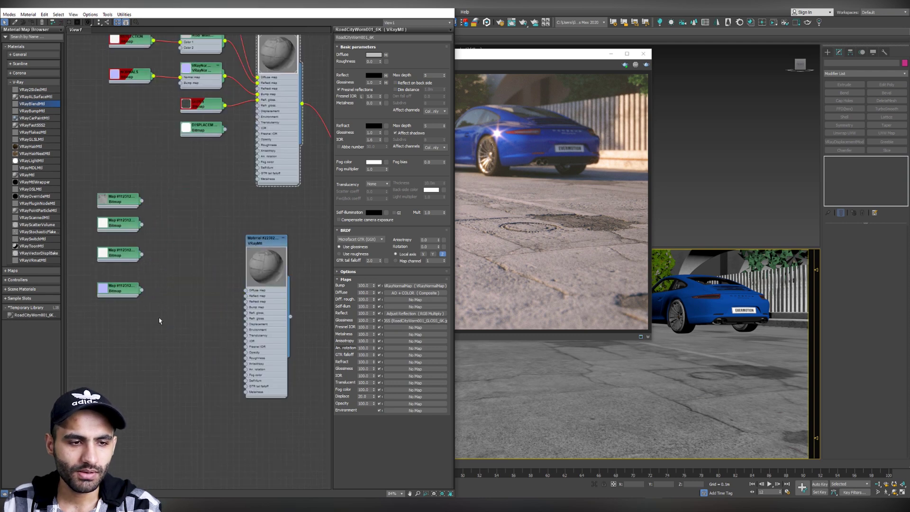
left_click_drag(159, 321, 199, 229)
key("Delete")
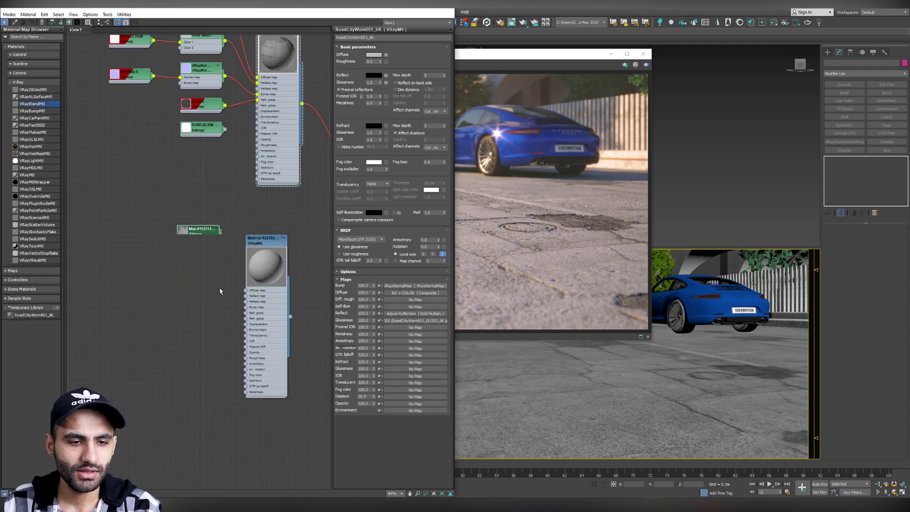
Connect the copied colour bitmap to the duplicate VRayMtl's diffuse map and that material to the blend material's Coat 1.
left_click_drag(220, 291, 186, 286)
left_click_drag(126, 225, 190, 225)
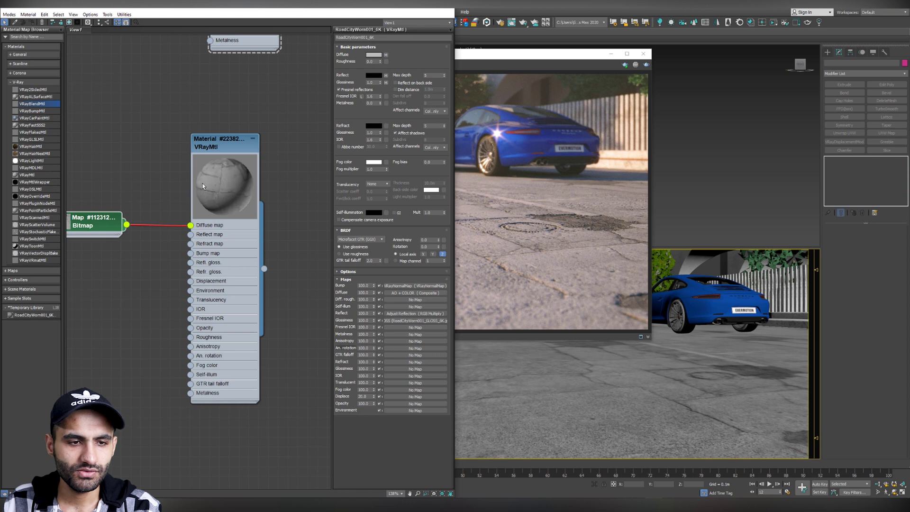
scroll(203, 186, "down", 6)
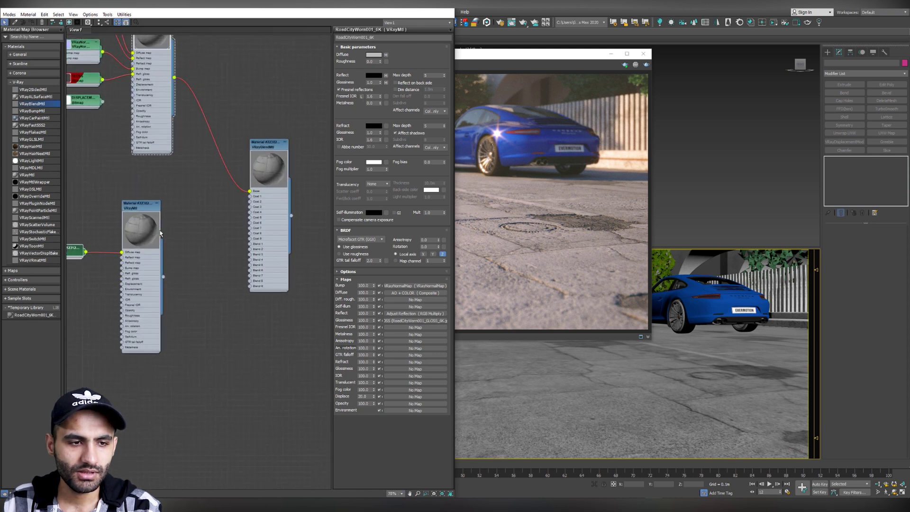
scroll(161, 233, "up", 4)
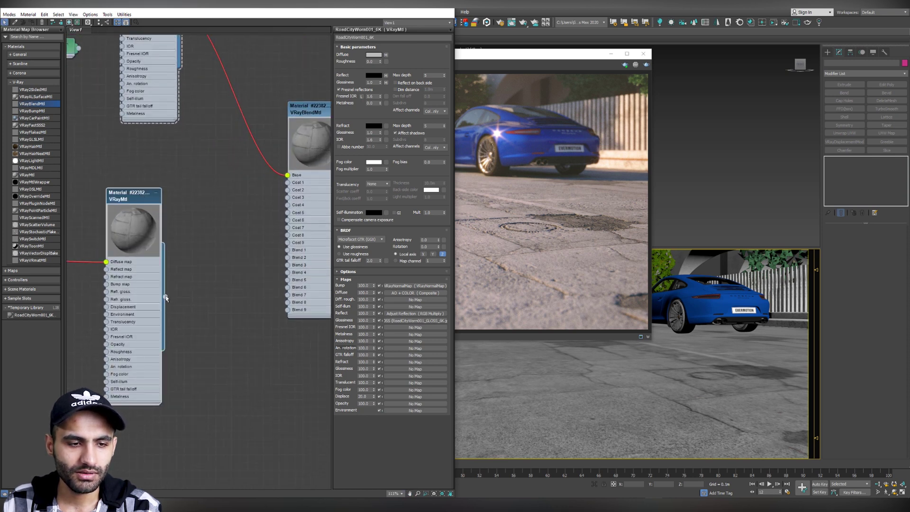
left_click_drag(166, 298, 287, 183)
scroll(181, 193, "down", 1)
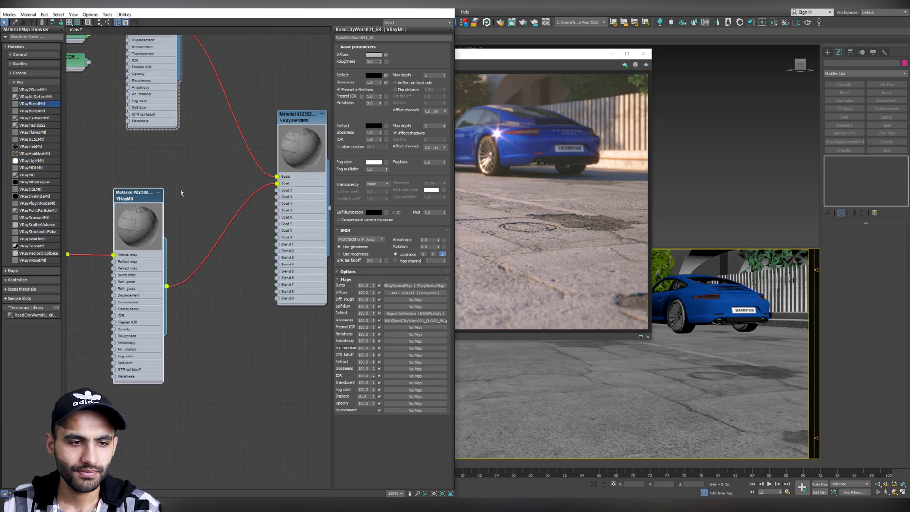
Move the copied colour bitmap node up beside the duplicate VRayMtl's diffuse input.
scroll(181, 193, "down", 1)
middle_click_drag(240, 190, 244, 203)
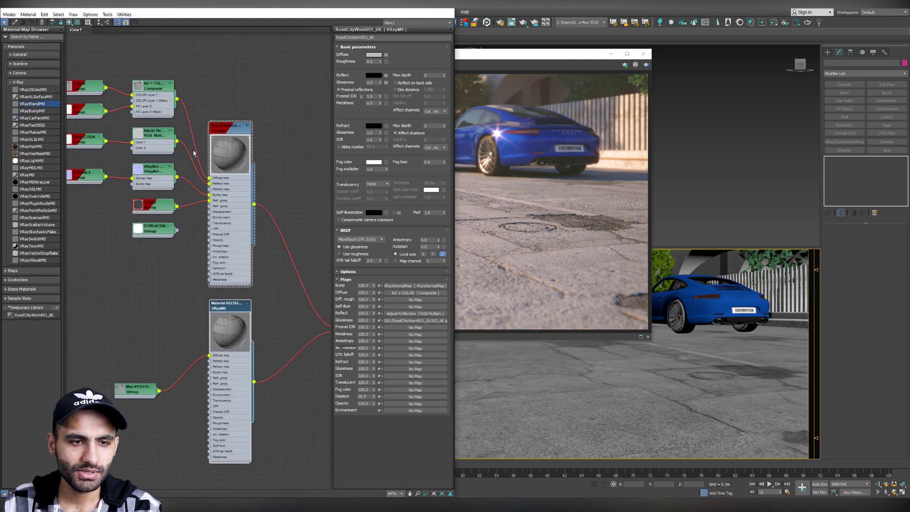
scroll(236, 157, "up", 5)
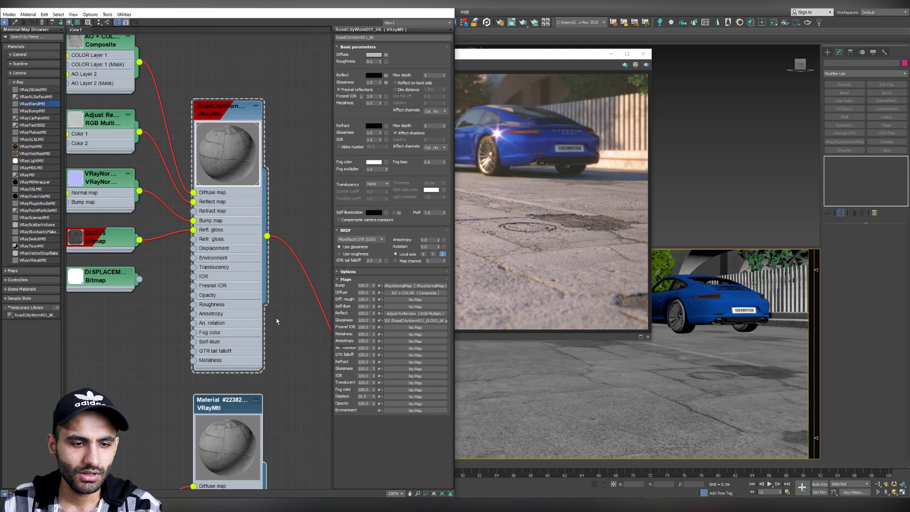
middle_click_drag(277, 321, 245, 37)
middle_click_drag(238, 207, 288, 250)
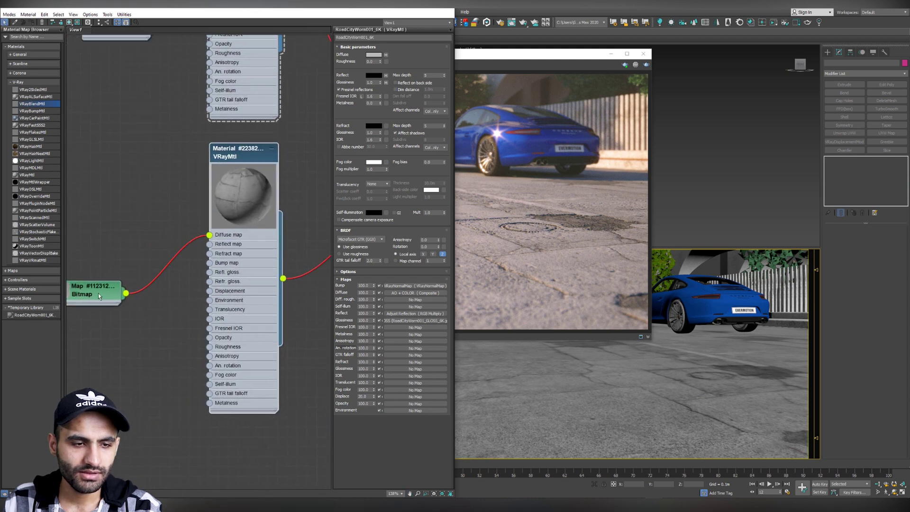
left_click_drag(99, 296, 148, 239)
scroll(171, 244, "up", 3)
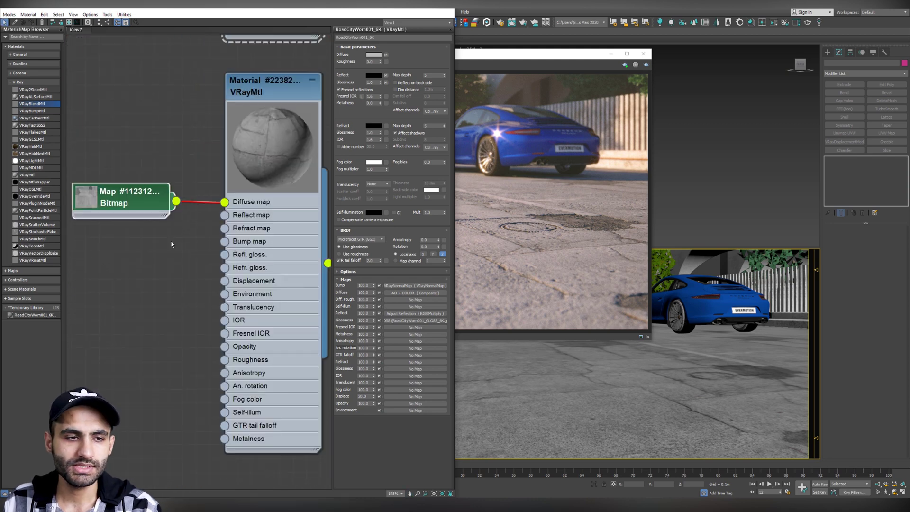
Enable the colour map in the copied colour bitmap's output and lower the curve's white end point to about 0.38.
double_click(112, 203)
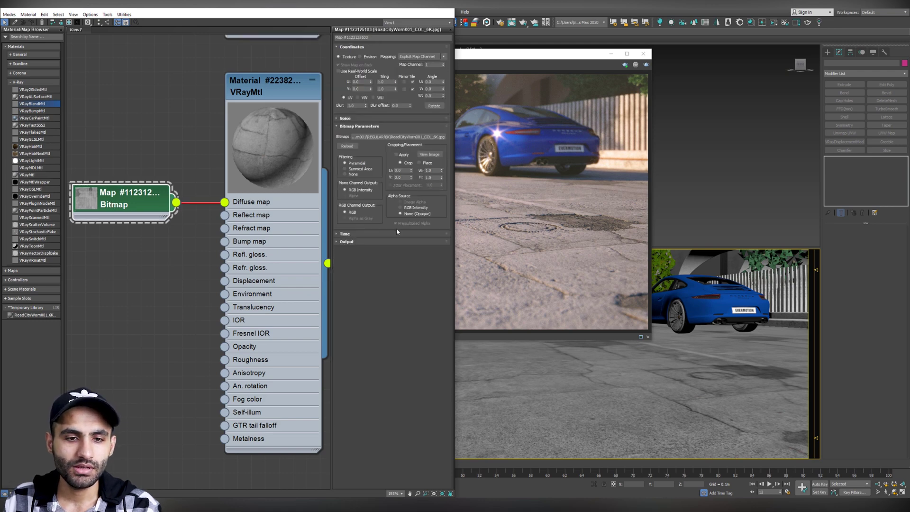
left_click(345, 242)
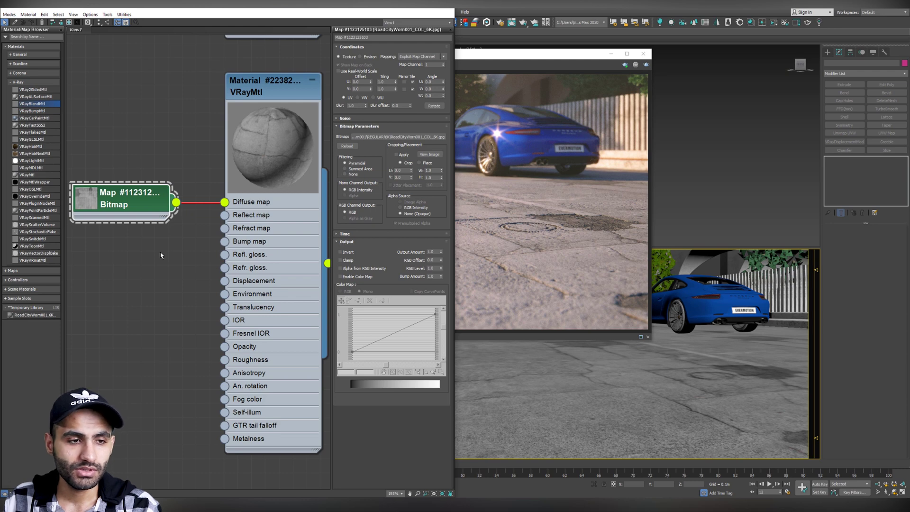
left_click(355, 242)
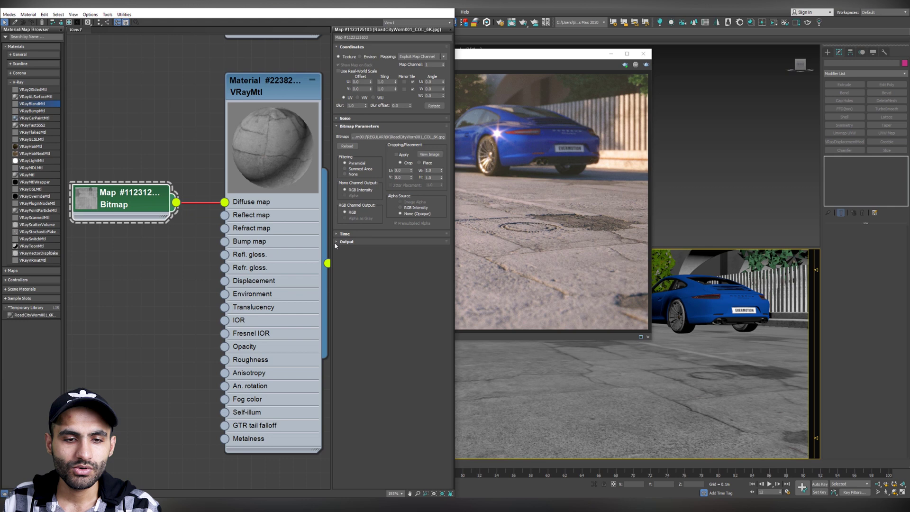
left_click(346, 243)
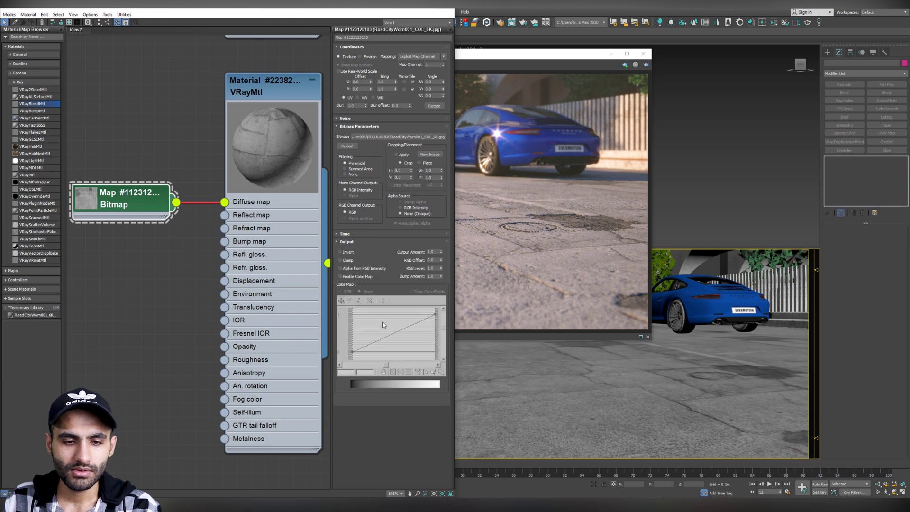
left_click(340, 276)
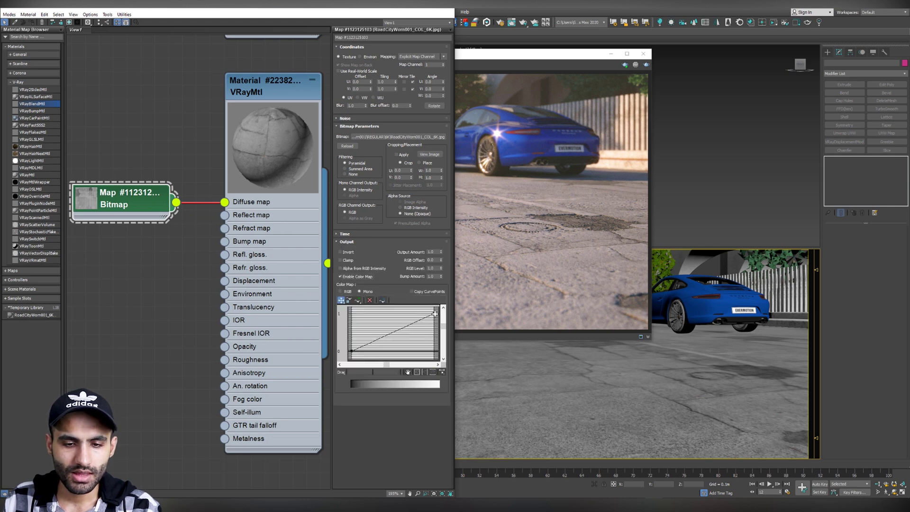
left_click_drag(435, 313, 438, 337)
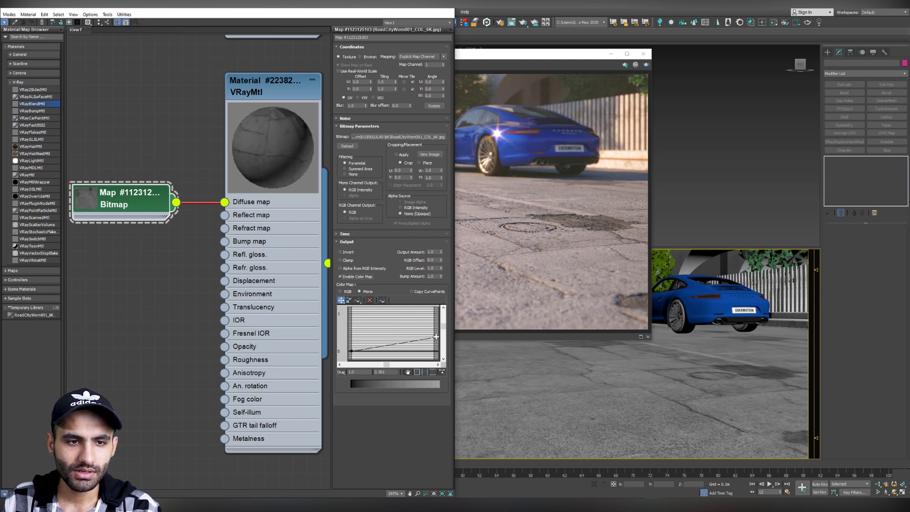
Set the duplicate VRayMtl's reflection colour to pure white and collapse its node.
middle_click_drag(297, 97, 206, 115)
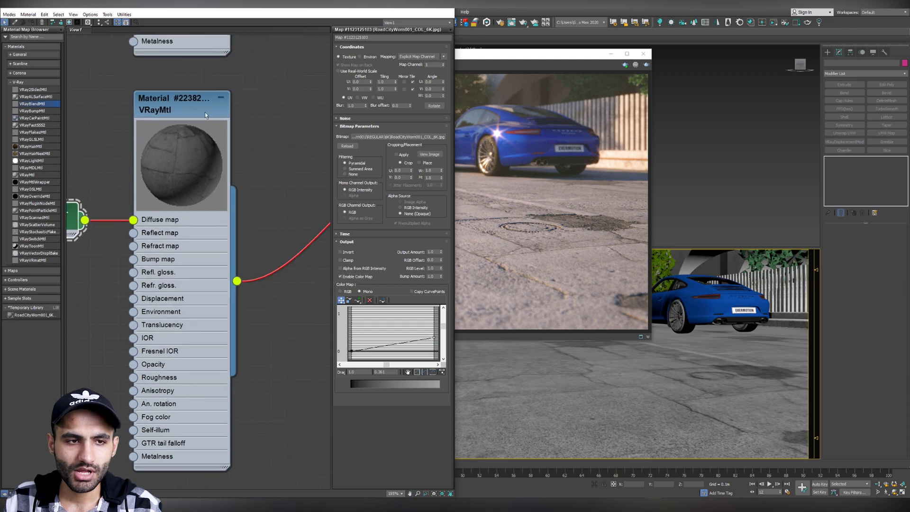
double_click(175, 103)
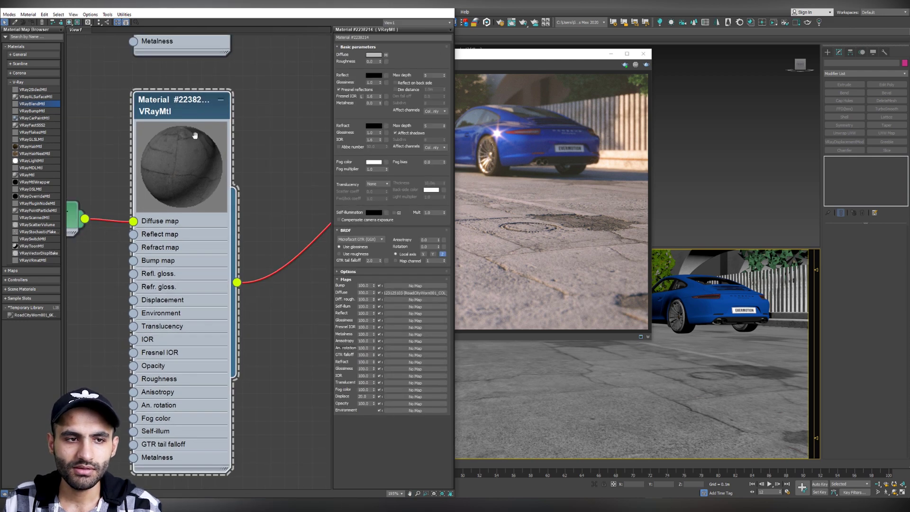
middle_click_drag(195, 135, 189, 116)
left_click(374, 75)
left_click_drag(208, 61, 209, 101)
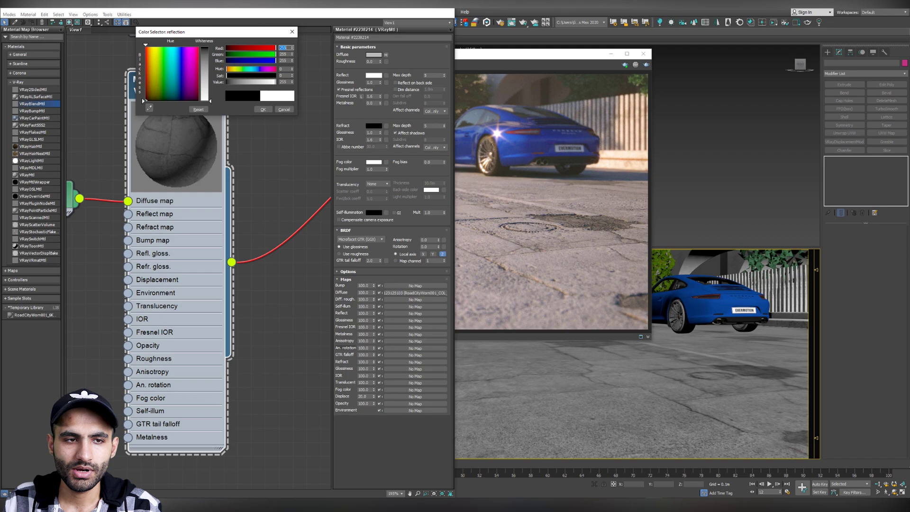
left_click(263, 109)
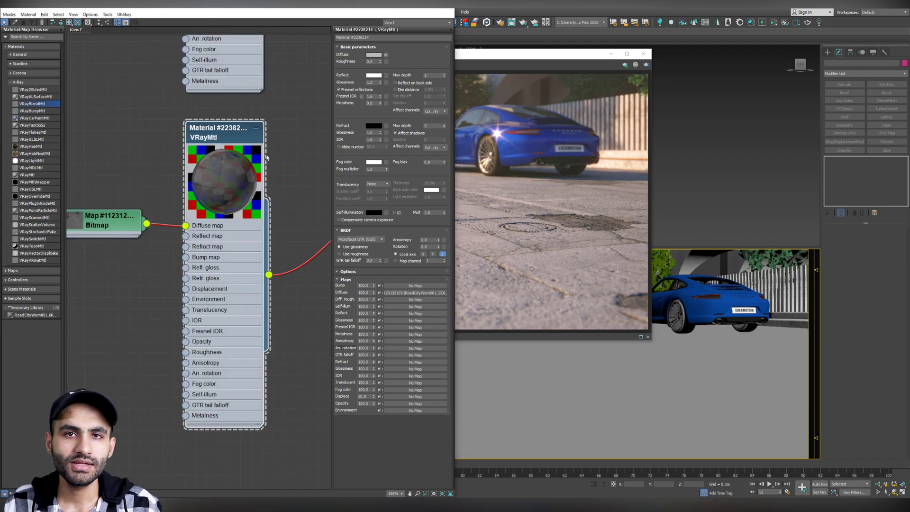
left_click(256, 128)
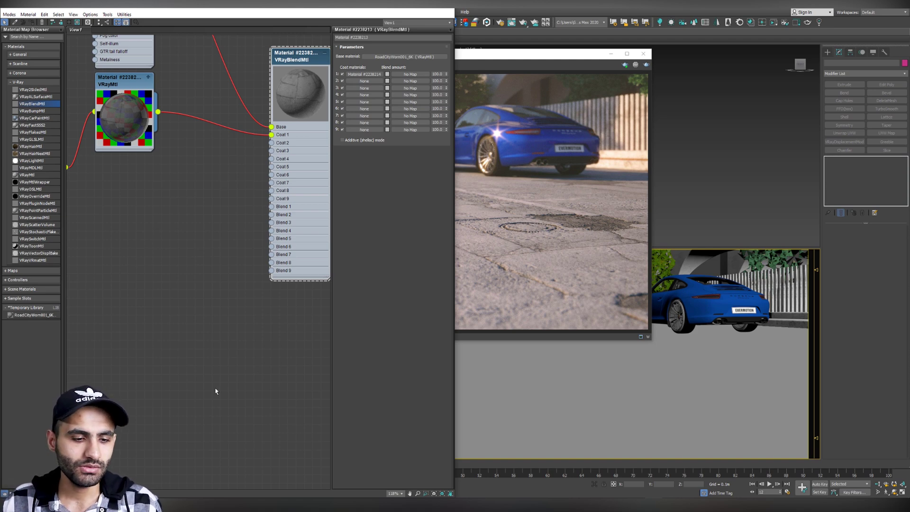
Bring Mask.jpg from the WET ROAD folder into the node view and connect it to the blend material's Blend 1 input.
key("alt+Tab")
double_click(242, 182)
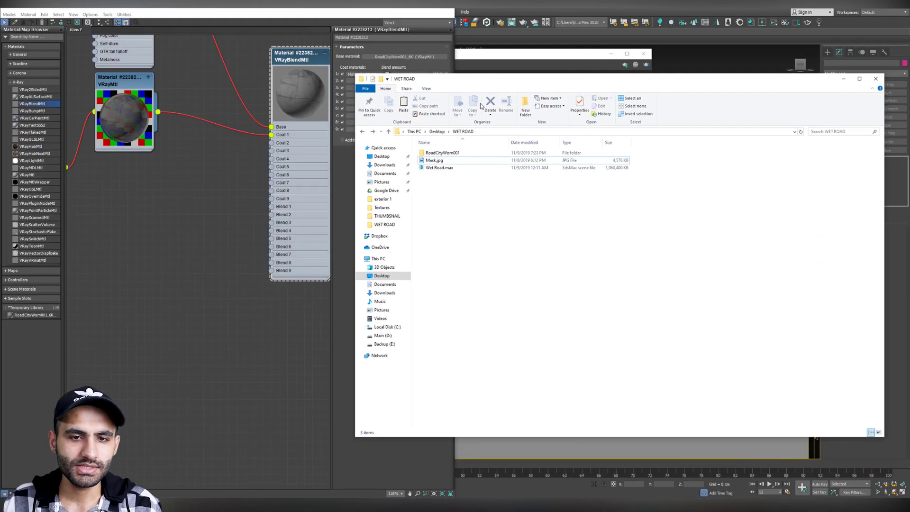
left_click_drag(435, 160, 212, 197)
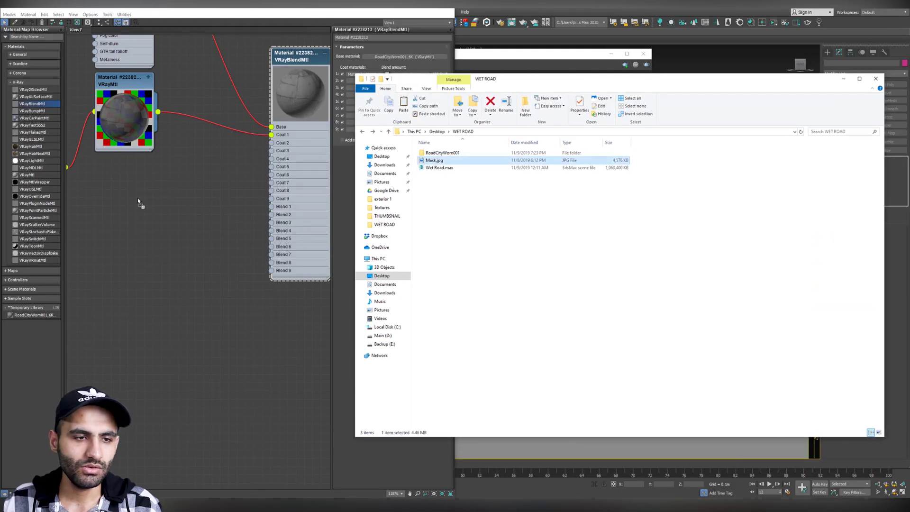
left_click_drag(138, 198, 271, 207)
left_click(152, 200)
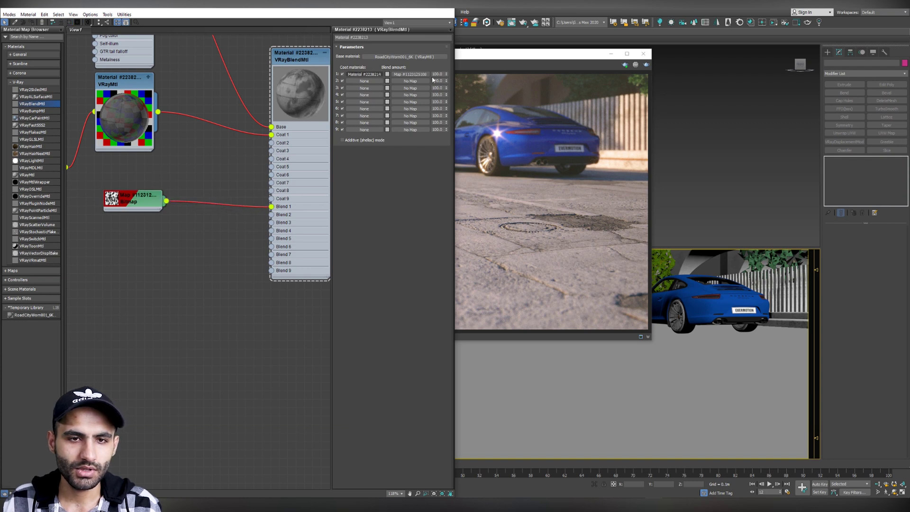
Assign the VRayBlendMtl to the road plane in the camera viewport and select the plane.
scroll(238, 97, "up", 5)
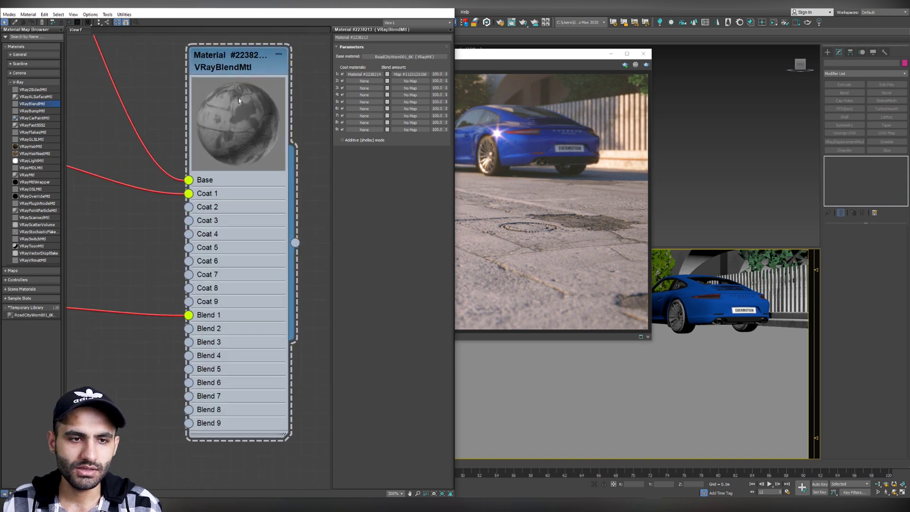
left_click(237, 61)
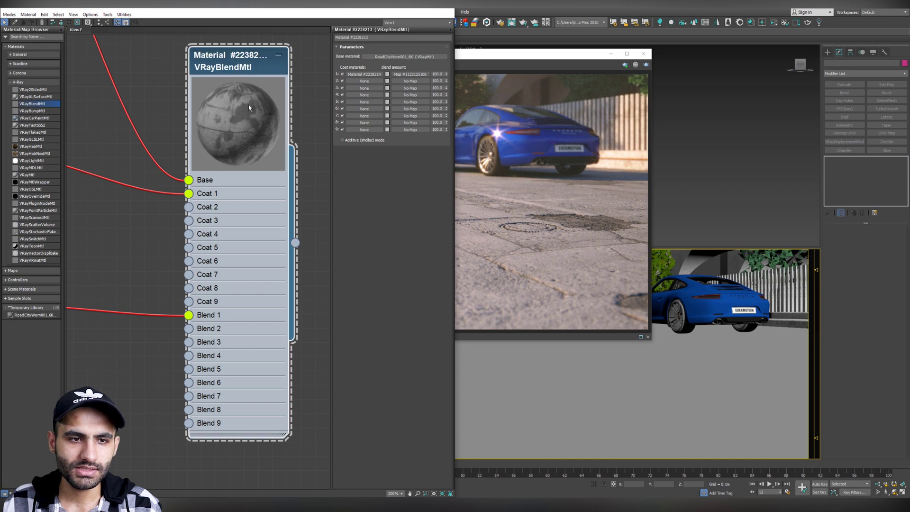
scroll(242, 107, "down", 8)
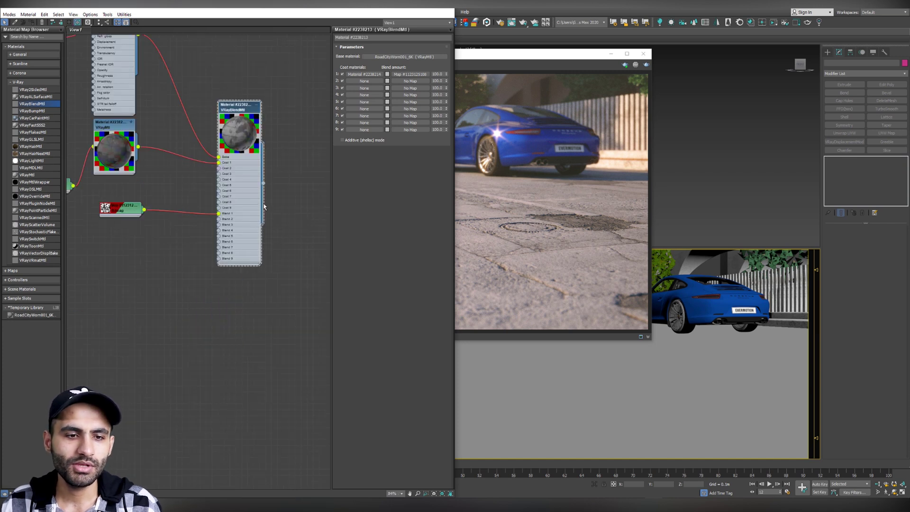
left_click_drag(264, 187, 680, 363)
left_click(680, 363)
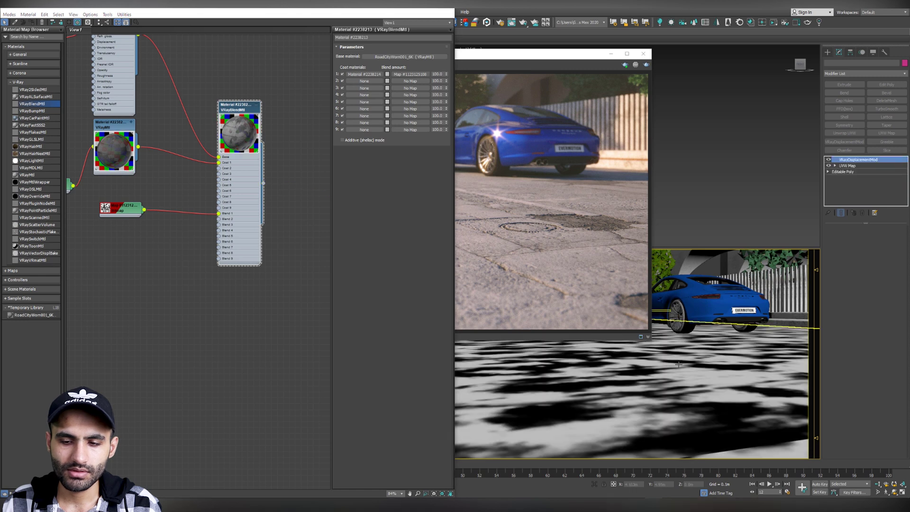
Show the Mask.jpg bitmap's parameters and add a second UVW Map above the road's VRayDisplacementMod, using map channel 2.
double_click(114, 211)
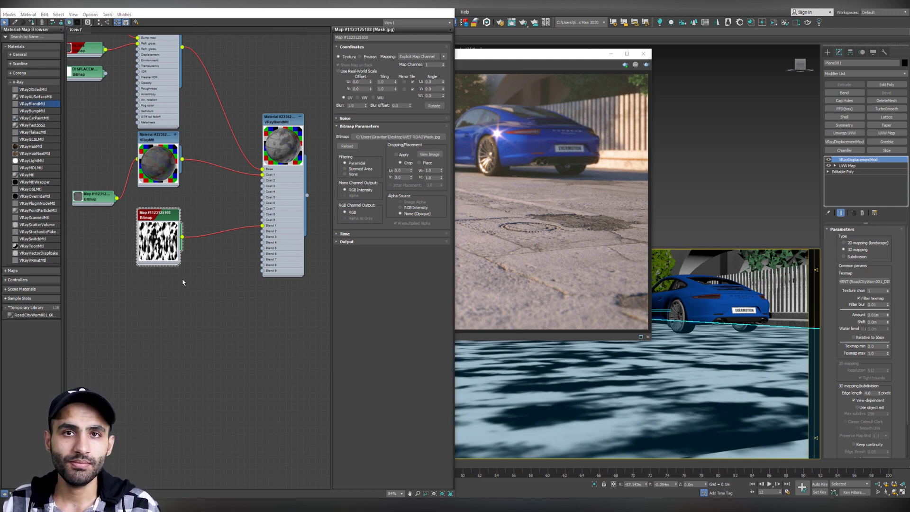
left_click(854, 166)
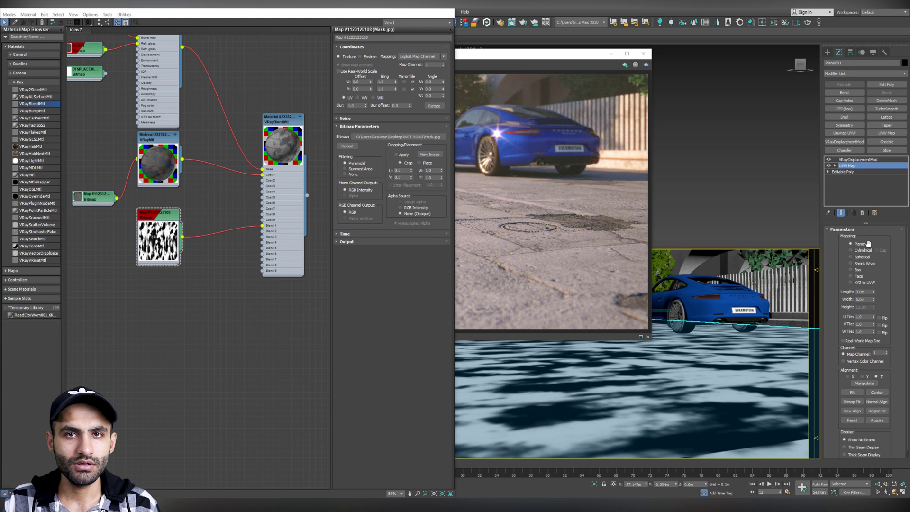
left_click(859, 159)
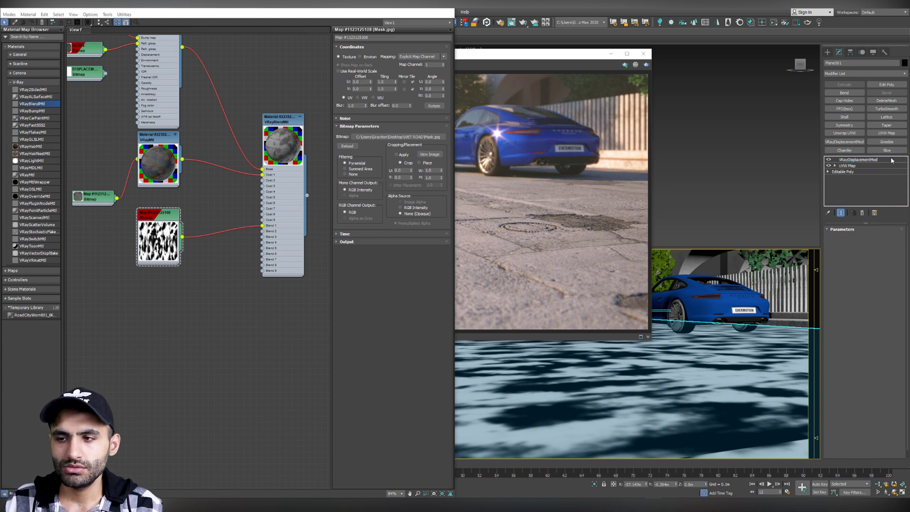
left_click(887, 132)
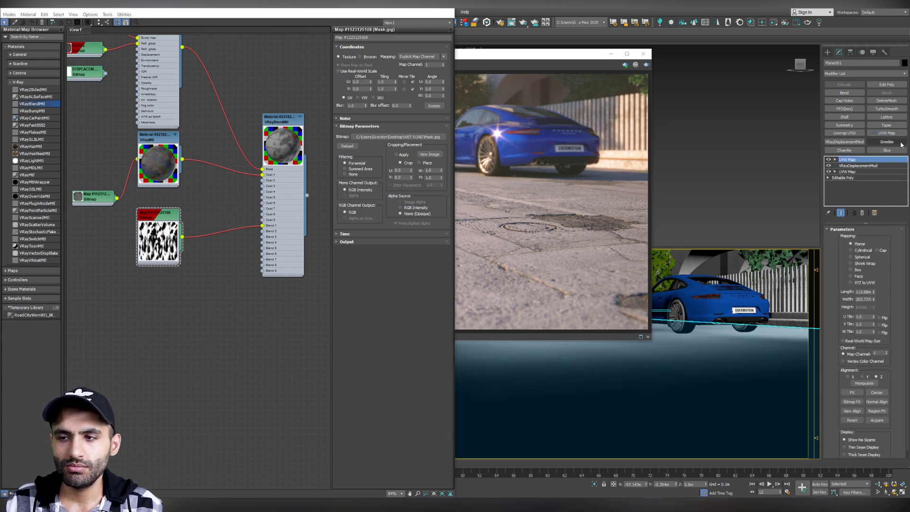
left_click(886, 352)
Set the Mask.jpg bitmap's map channel to 2 and nudge its node slightly upward.
left_click(152, 220)
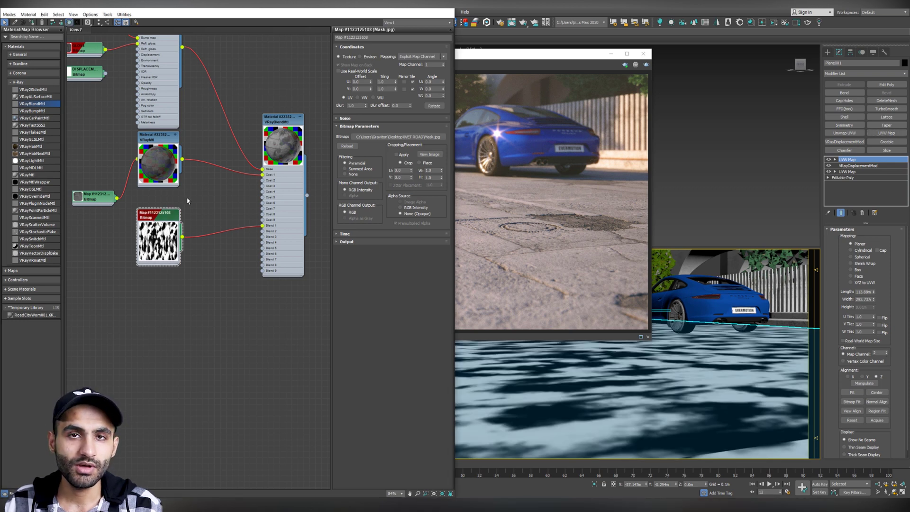
left_click(443, 63)
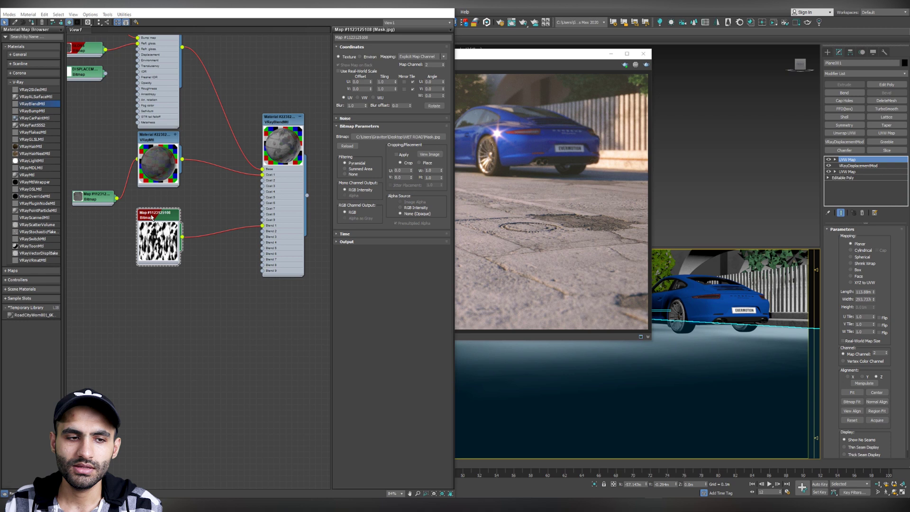
left_click_drag(152, 216, 152, 212)
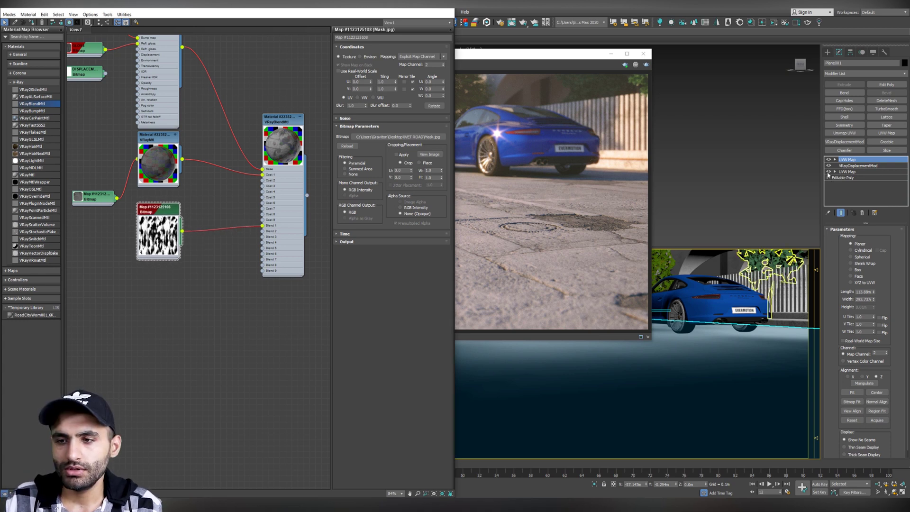
Compare the road's two UVW Map modifiers and open the upper one's length for editing.
left_click(848, 171)
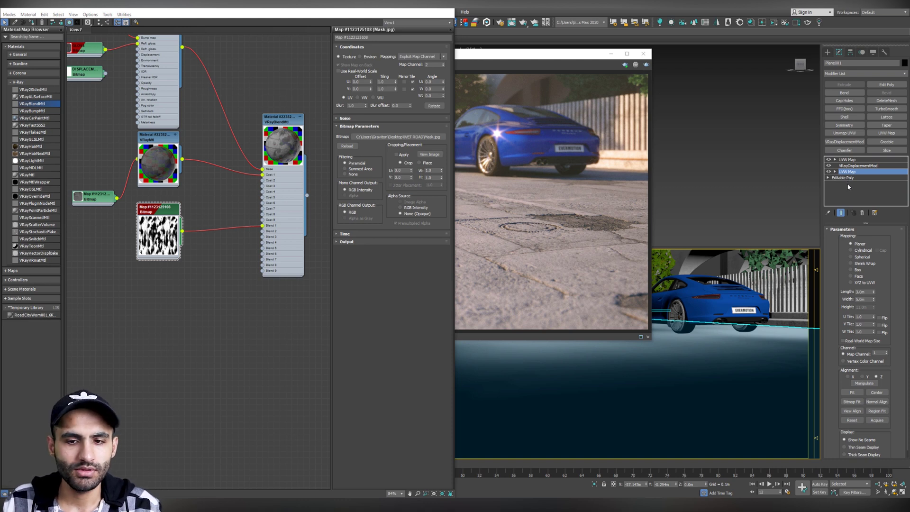
left_click(849, 160)
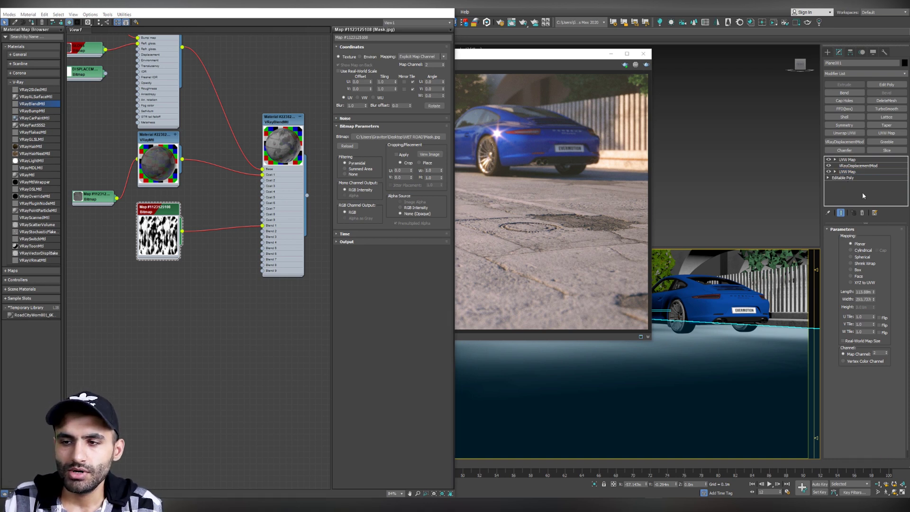
double_click(864, 292)
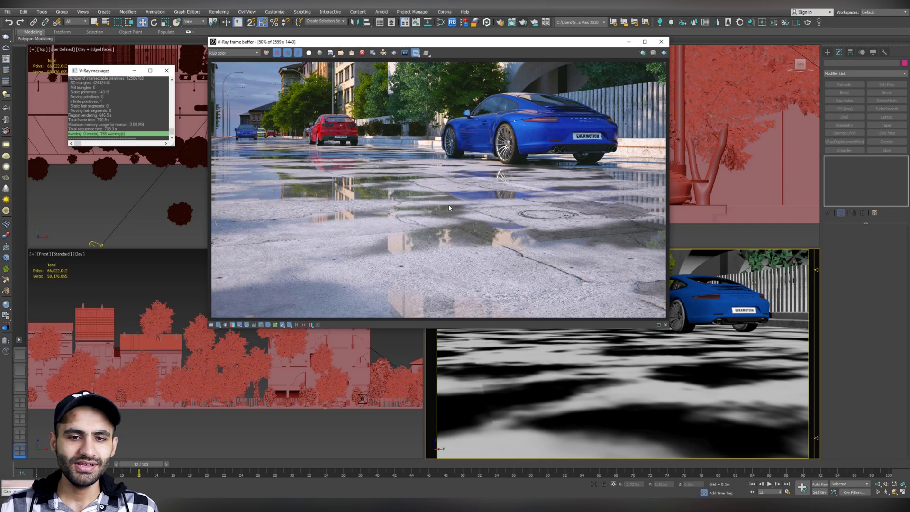
Examine the rendered wet road up close, checking the puddle reflections, the cracks and the area around the manhole cover.
scroll(489, 253, "up", 1)
middle_click_drag(533, 249, 396, 194)
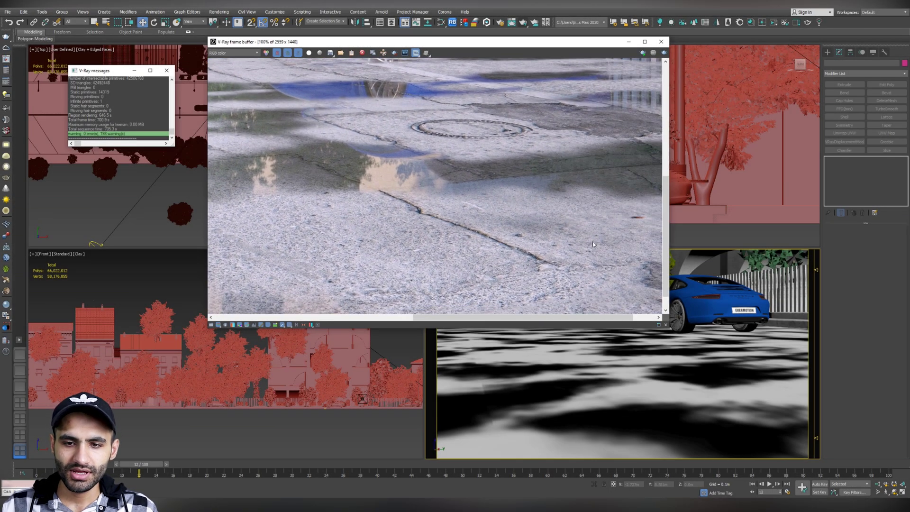
scroll(586, 243, "up", 1)
scroll(585, 243, "down", 2)
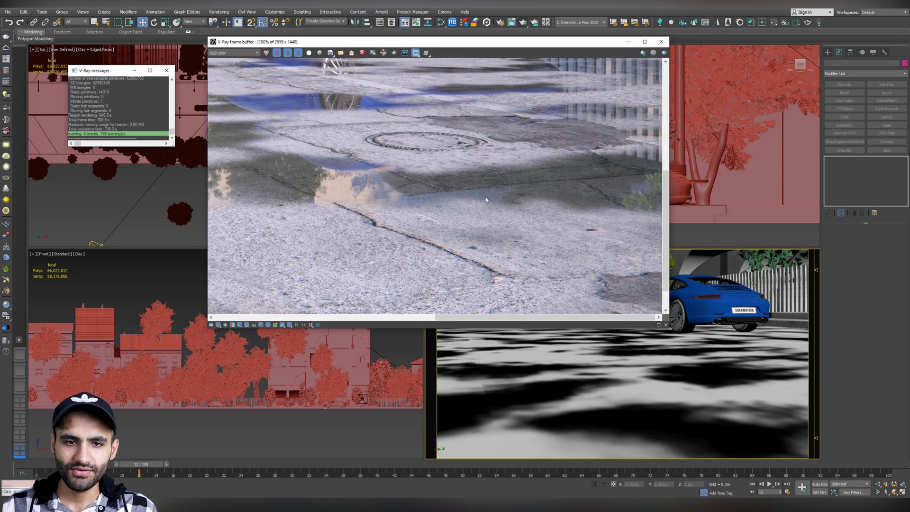
middle_click_drag(468, 206, 361, 194)
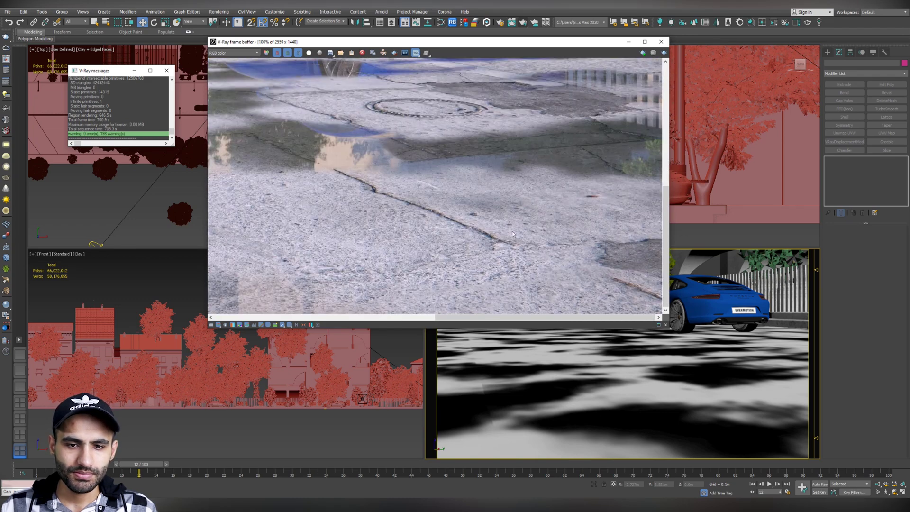
middle_click_drag(541, 144, 541, 208)
middle_click_drag(351, 211, 422, 214)
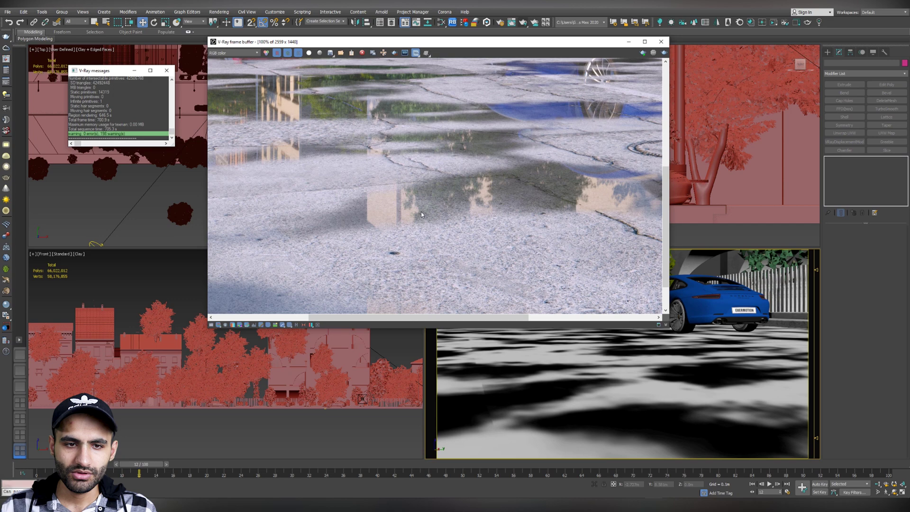
middle_click_drag(351, 221, 550, 253)
middle_click_drag(403, 173, 384, 164)
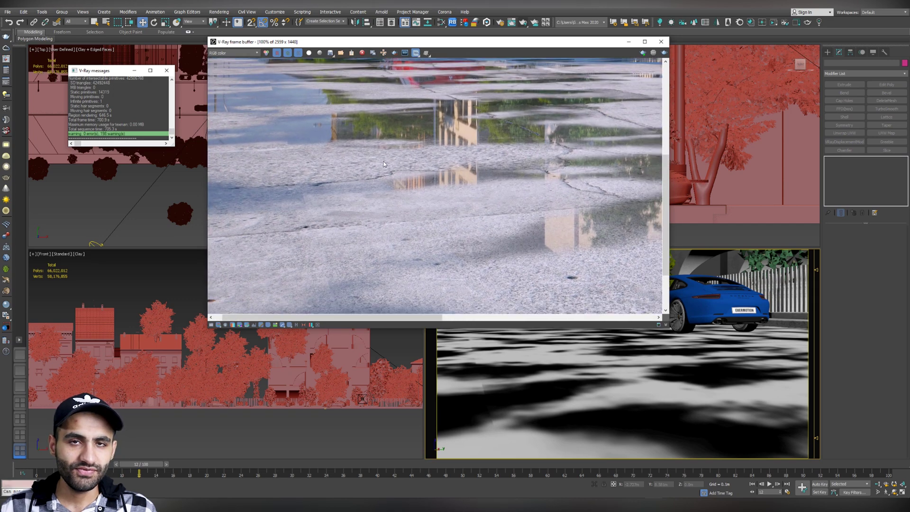
scroll(383, 163, "down", 1)
scroll(553, 242, "up", 1)
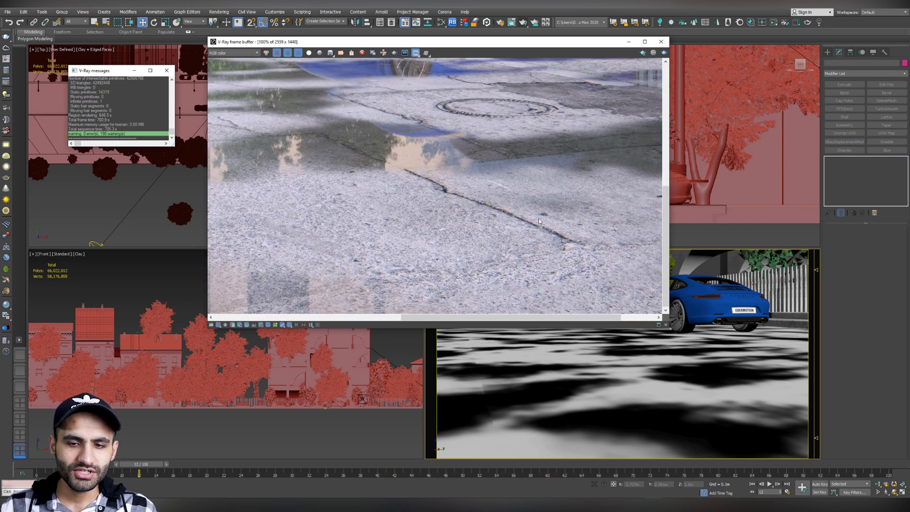
middle_click_drag(538, 218, 497, 121)
scroll(508, 239, "up", 1)
scroll(467, 199, "down", 1)
scroll(510, 200, "up", 1)
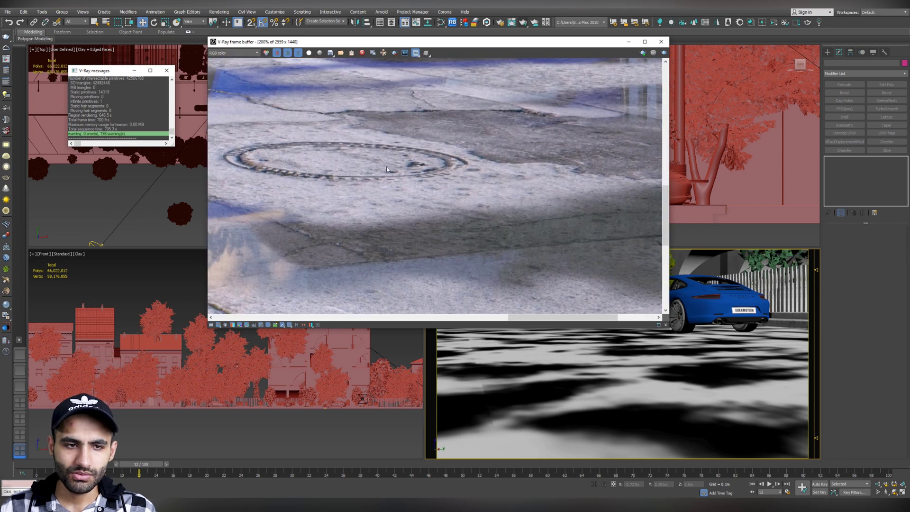
middle_click_drag(385, 166, 392, 187)
middle_click_drag(533, 186, 414, 221)
middle_click_drag(505, 205, 518, 182)
Set the displacement amount of the road plane's VRayDisplacementMod to 0.04 m.
left_click(536, 384)
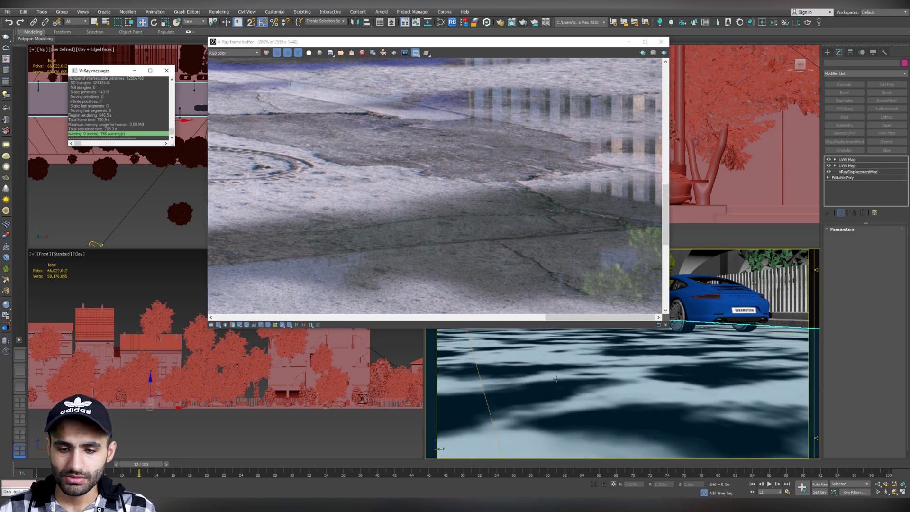
left_click(867, 172)
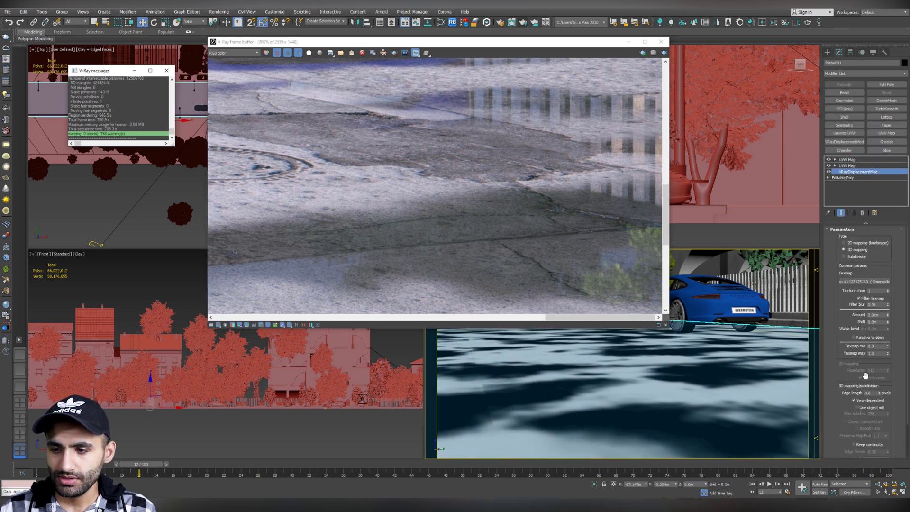
left_click_drag(876, 302, 869, 298)
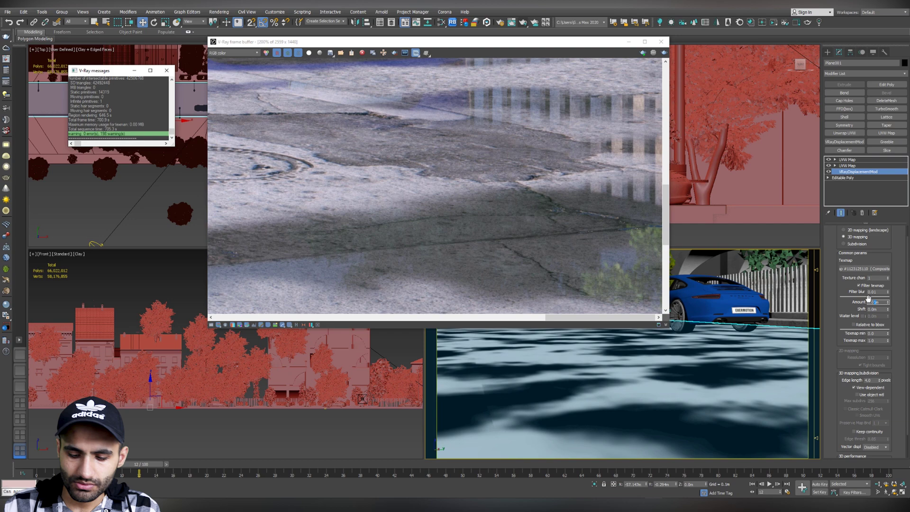
Fit the whole render in the frame buffer, move it clear of the camera viewport and select that view's camera.
scroll(560, 156, "down", 2)
left_click_drag(518, 43, 287, 40)
left_click(452, 257)
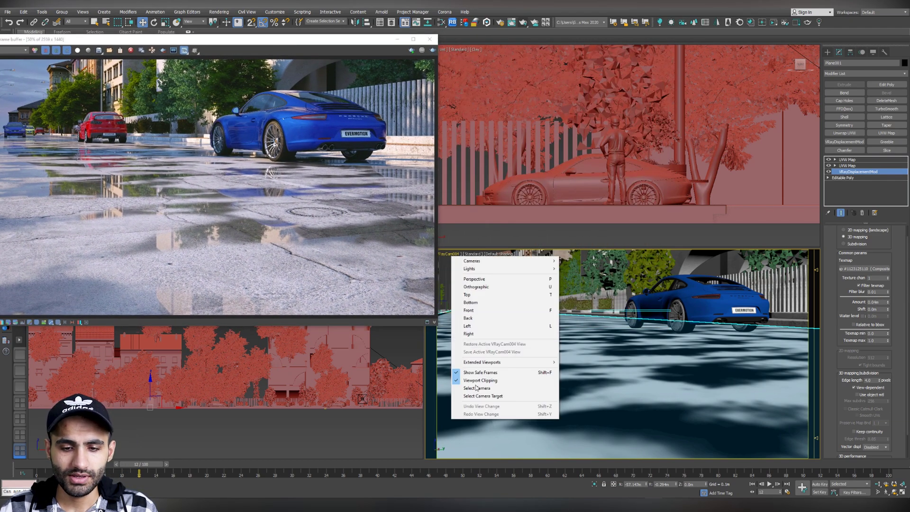
left_click(495, 389)
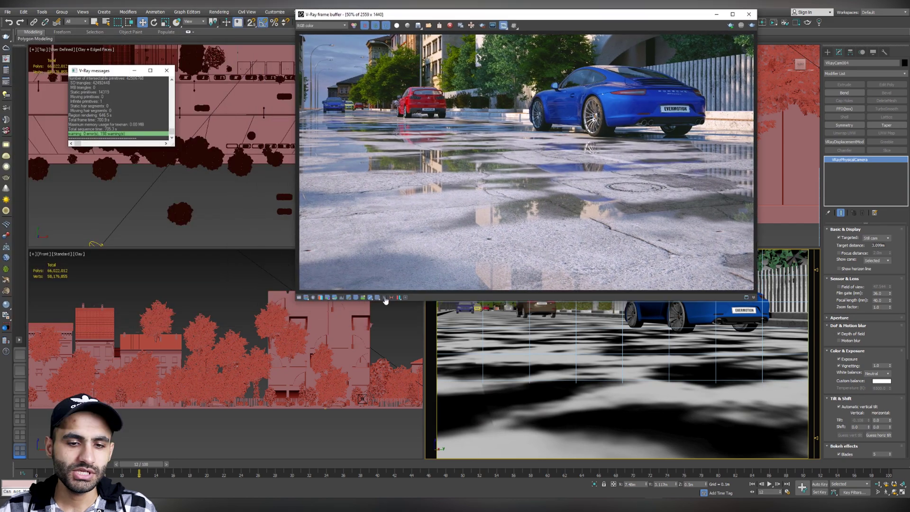
Load the earlier blue-car Wet Road render from the render history and examine its puddles, cracks and the rough patch beside the manhole cover.
left_click(385, 298)
left_click(232, 131)
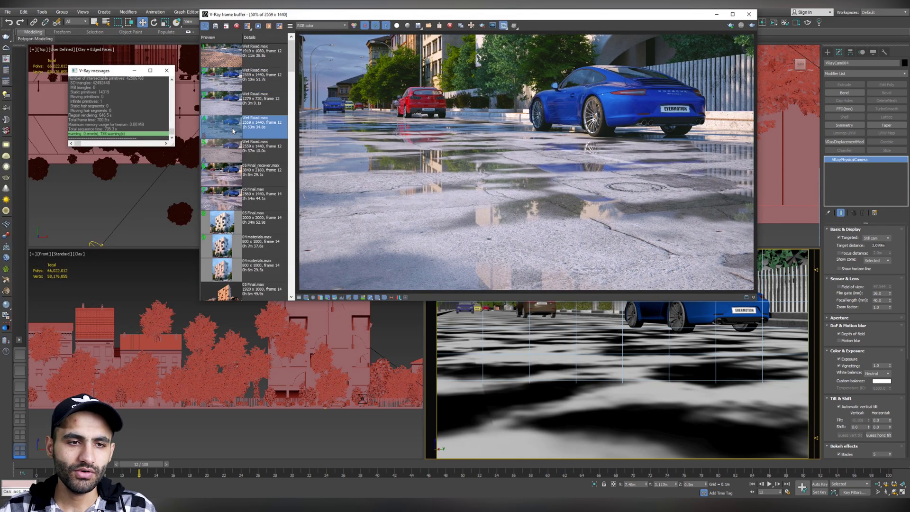
scroll(360, 207, "up", 1)
middle_click_drag(360, 207, 476, 229)
middle_click_drag(636, 229, 462, 218)
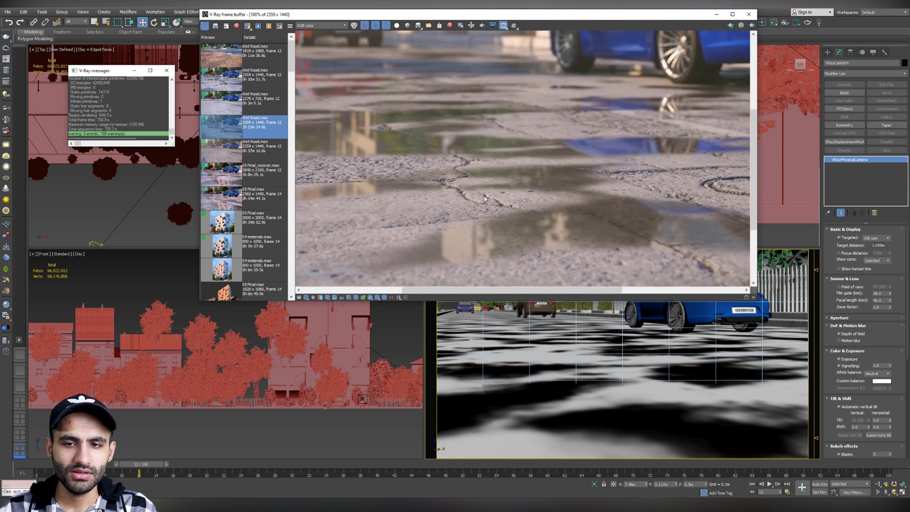
middle_click_drag(739, 205, 517, 184)
scroll(573, 216, "up", 1)
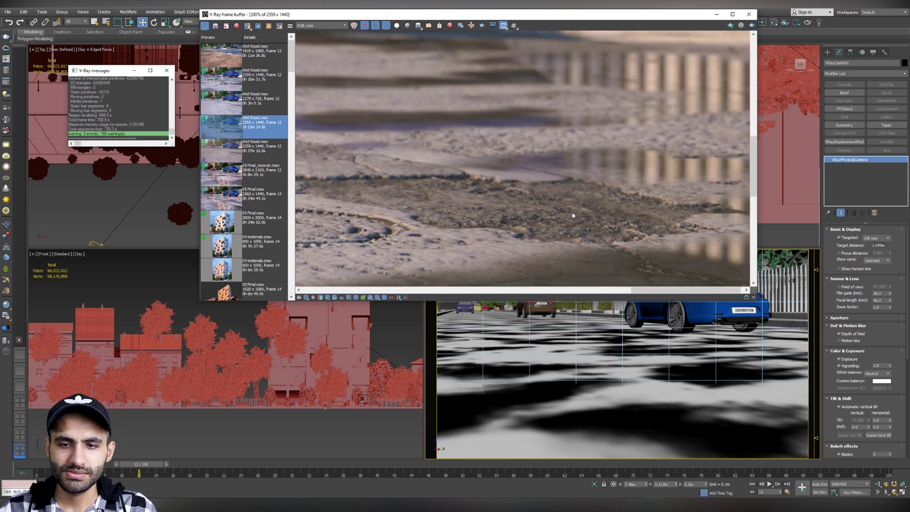
middle_click_drag(573, 216, 526, 197)
middle_click_drag(578, 179, 573, 157)
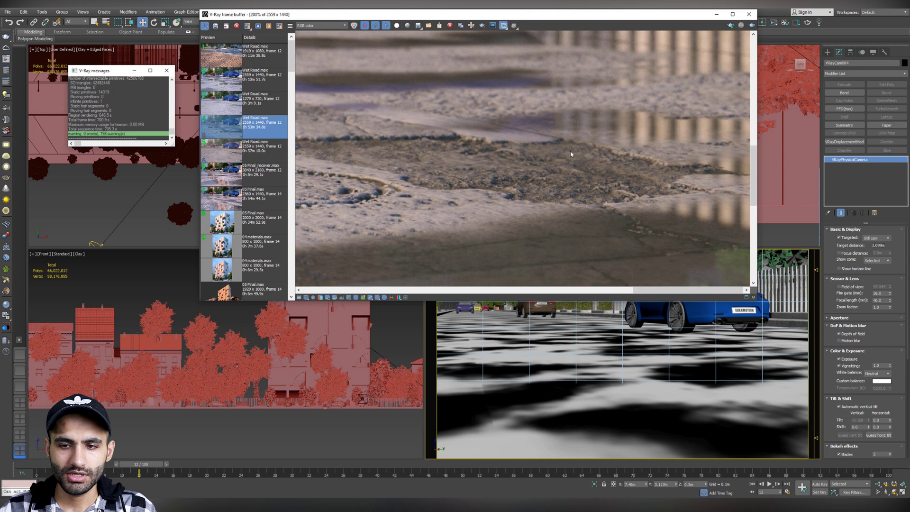
scroll(474, 229, "down", 2)
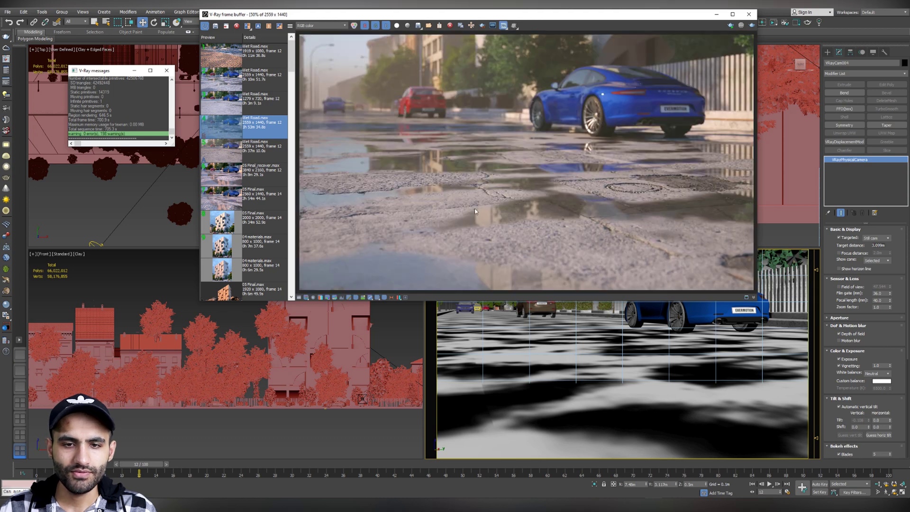
scroll(429, 183, "up", 1)
scroll(487, 184, "down", 1)
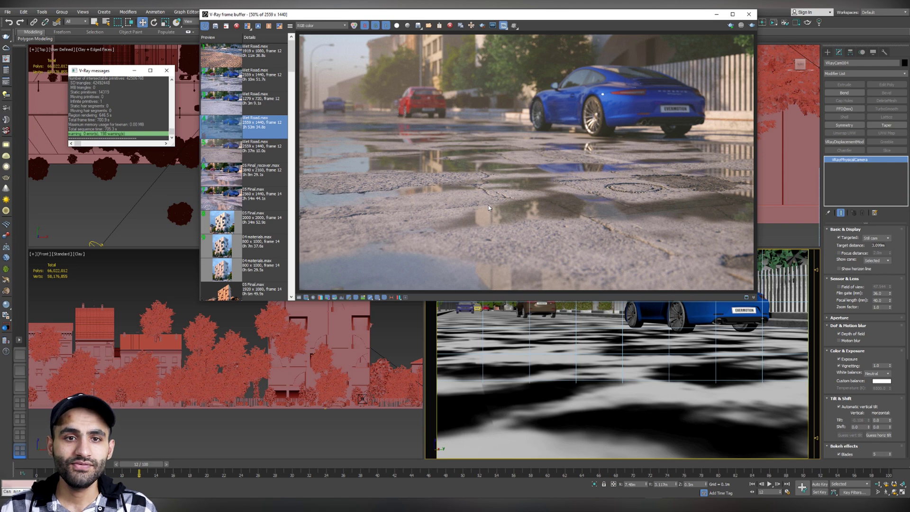
Load the 1919 x 1080 Wet Road render of the brick pavement and examine the puddle reflections on the road up close.
double_click(238, 60)
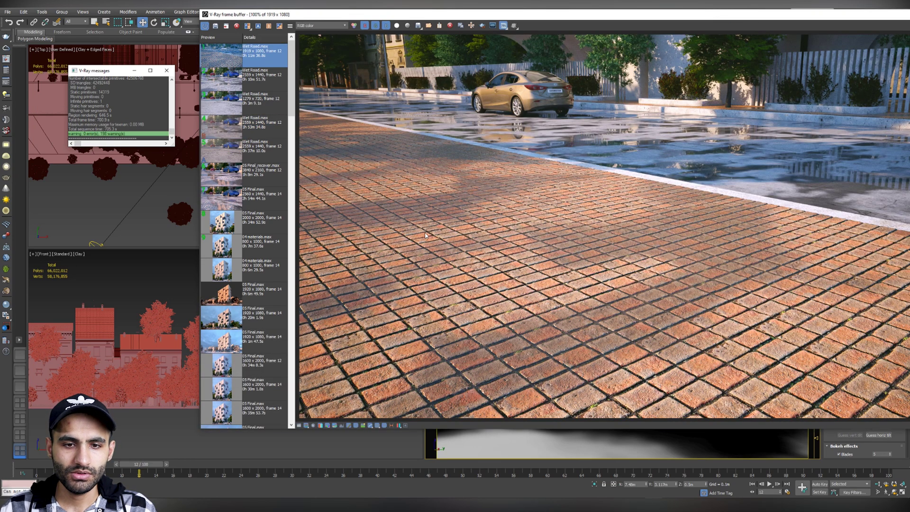
left_click_drag(583, 18, 451, 18)
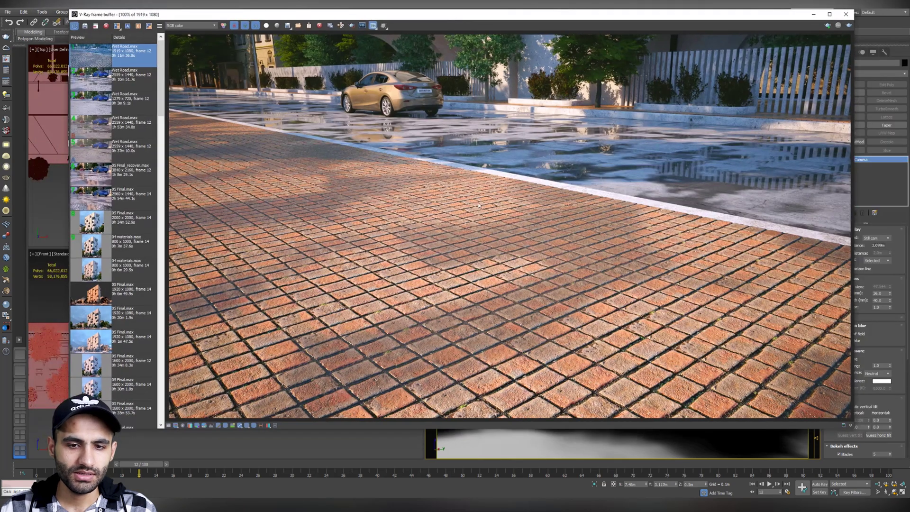
scroll(478, 203, "up", 1)
middle_click_drag(678, 168, 678, 219)
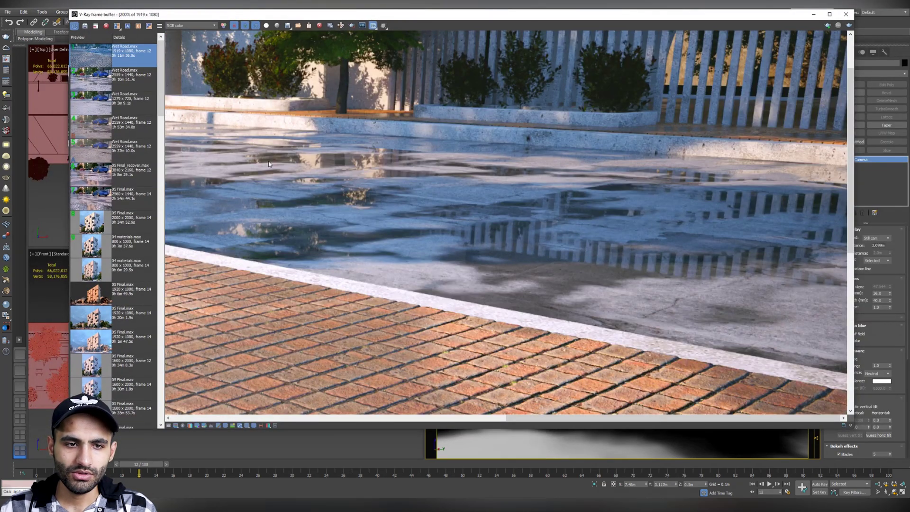
middle_click_drag(269, 164, 584, 171)
scroll(548, 212, "down", 1)
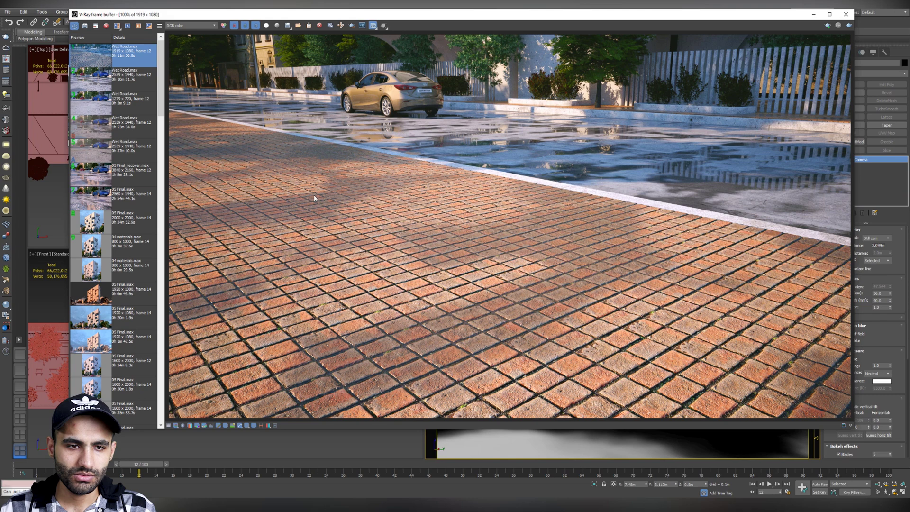
Show the lens effects settings for the blue-car render and wipe across the image to compare the dry and wet road versions.
left_click(269, 425)
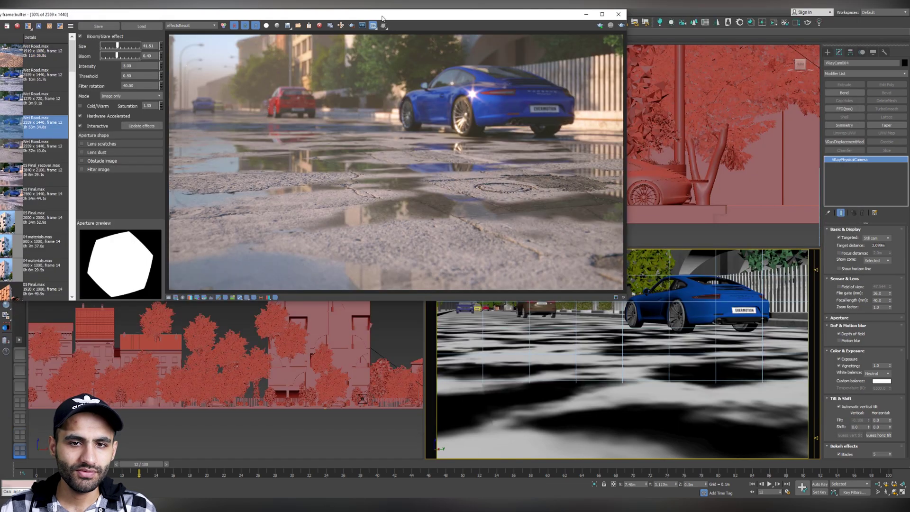
left_click_drag(392, 30, 472, 42)
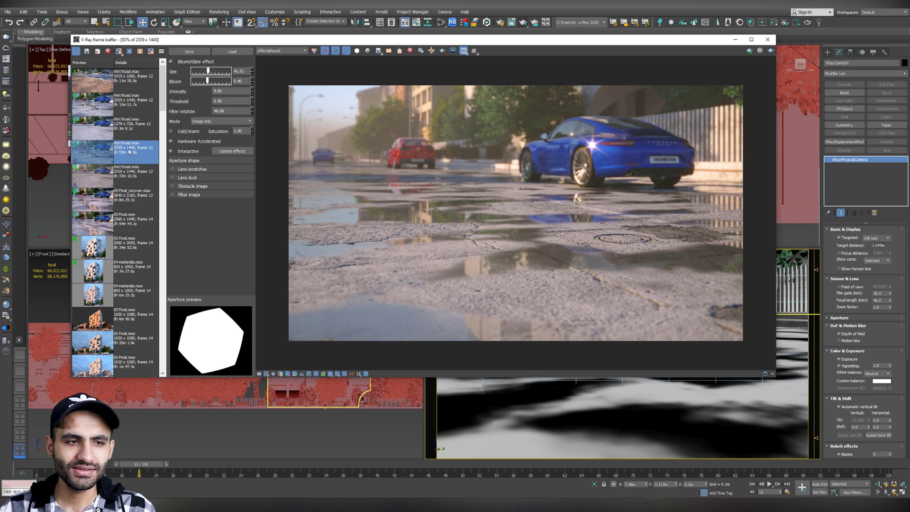
left_click(119, 50)
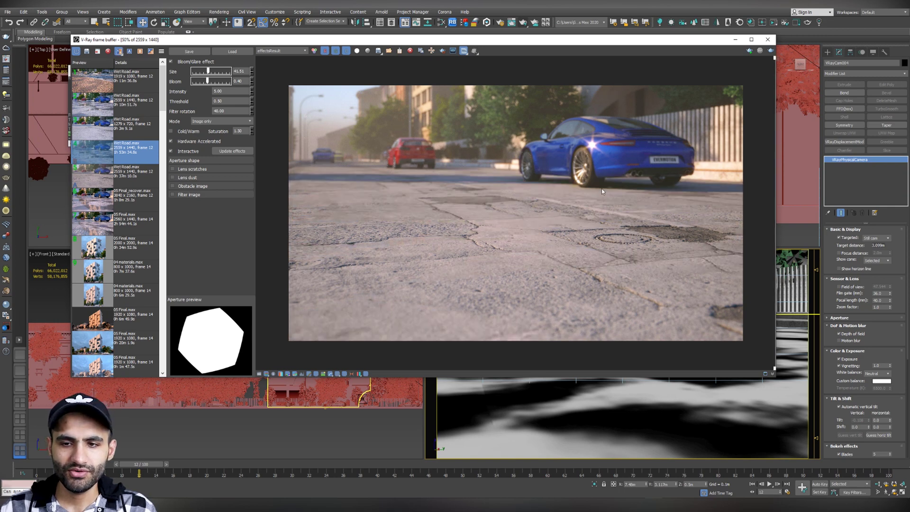
left_click_drag(771, 164, 463, 222)
left_click_drag(339, 229, 285, 252)
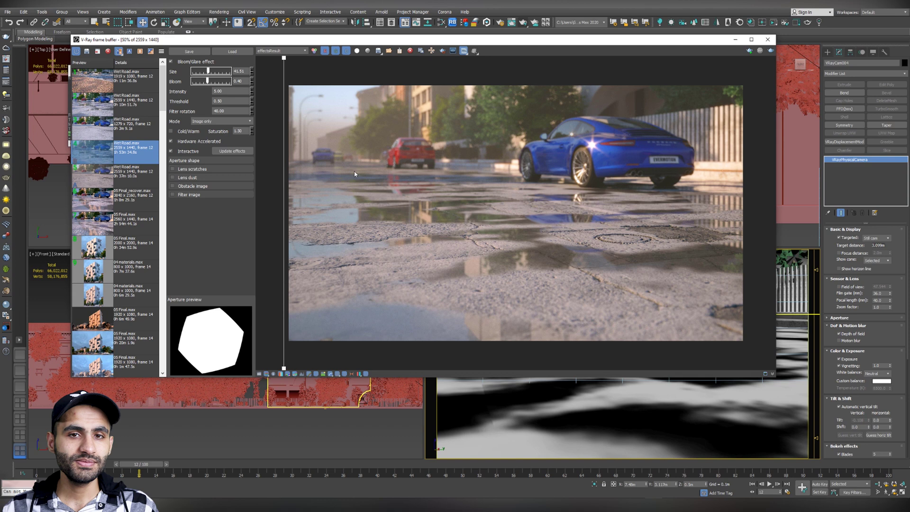
Open the material editor and review the VRayBlendMtl with its base material, coat material and puddle mask.
left_click(441, 23)
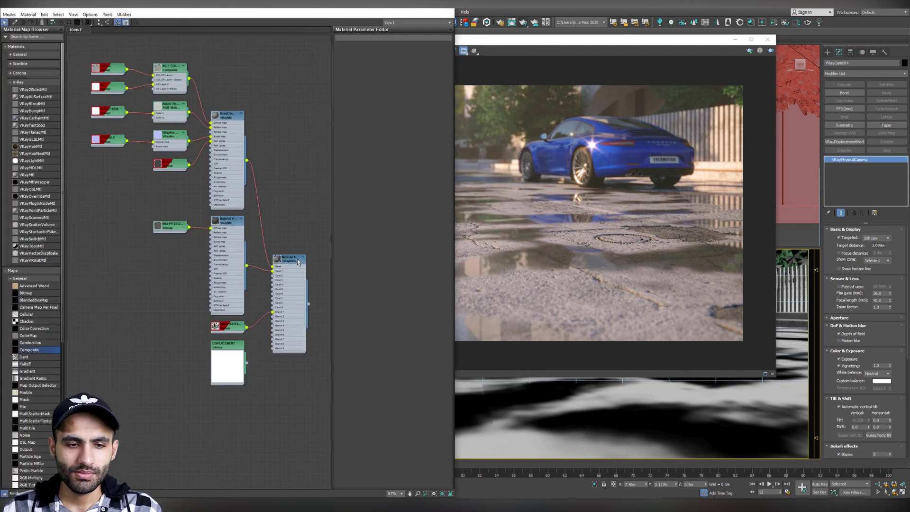
double_click(298, 262)
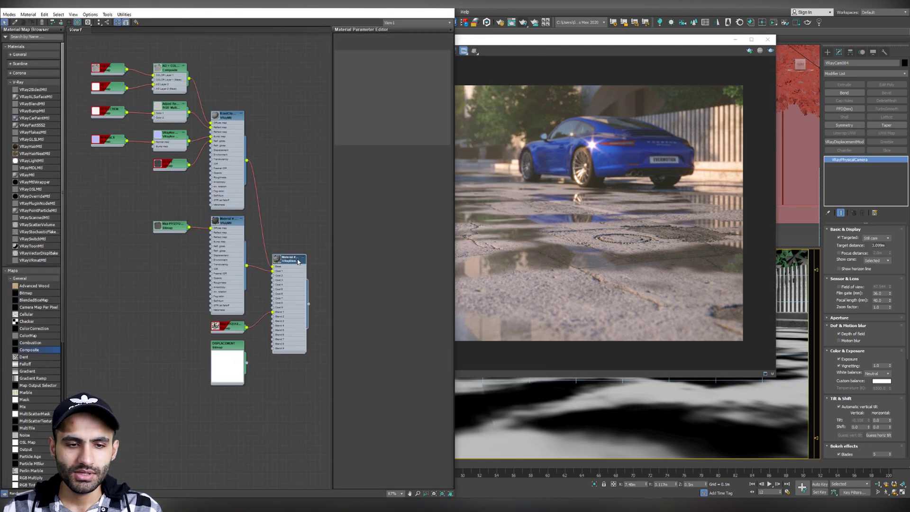
scroll(224, 102, "up", 5)
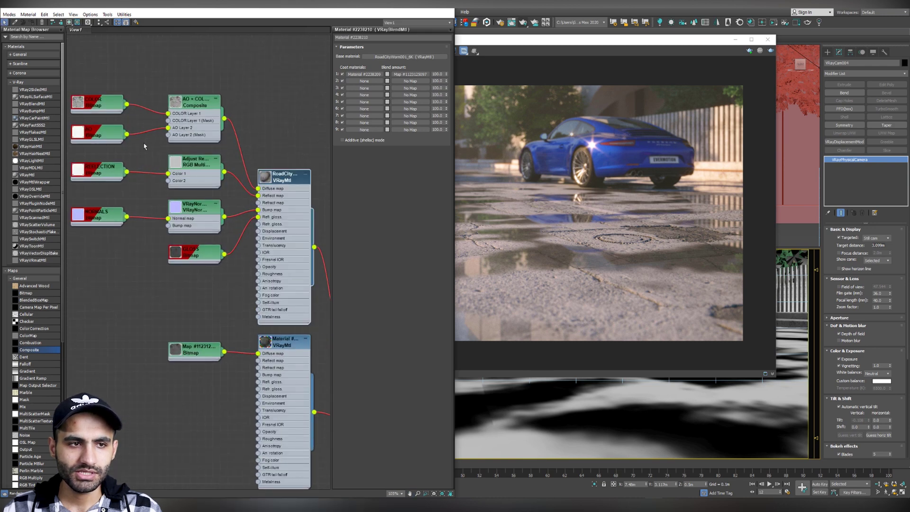
middle_click_drag(292, 399, 216, 205)
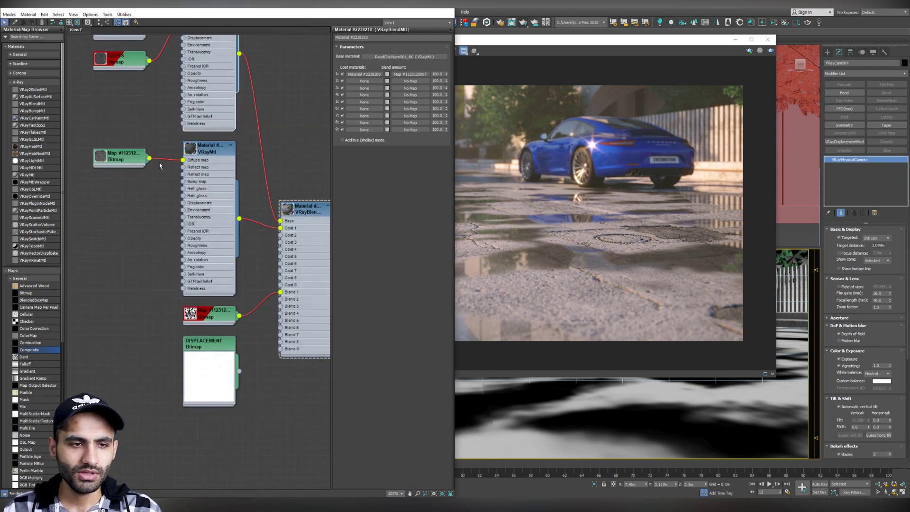
scroll(162, 165, "up", 3)
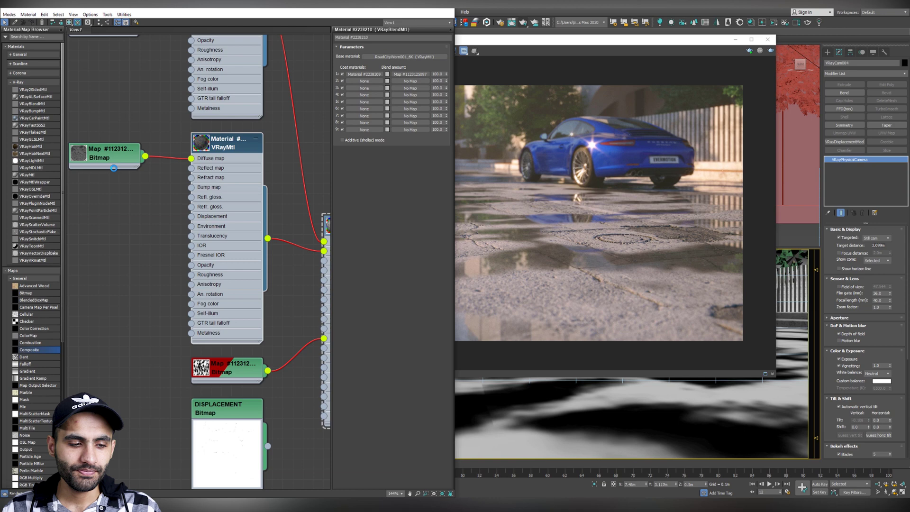
Inspect the output color map curve of the wet material's diffuse bitmap and trace that material's connections into the VRayBlendMtl.
double_click(114, 162)
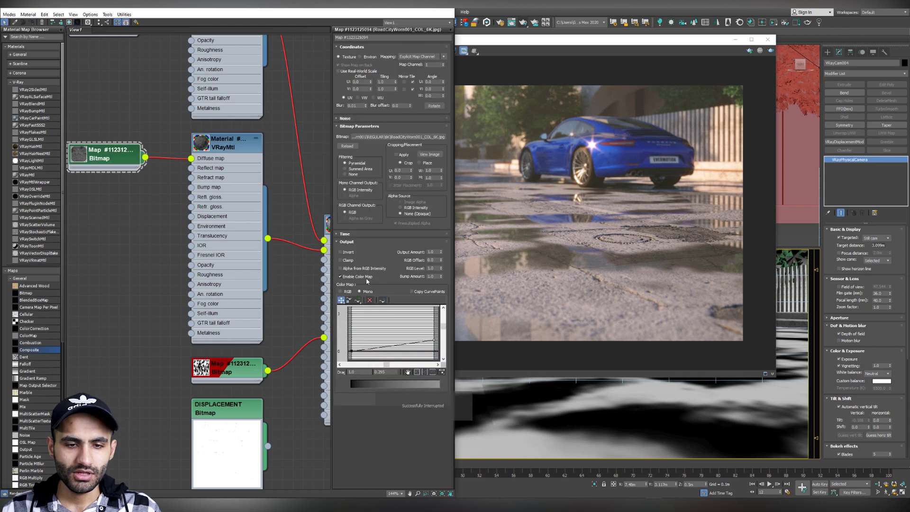
left_click_drag(444, 327, 445, 329)
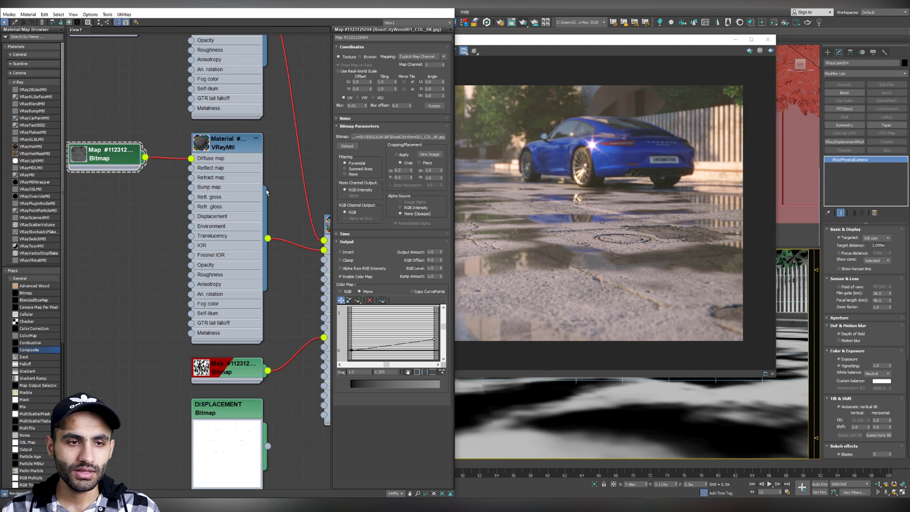
scroll(267, 192, "down", 4)
scroll(197, 235, "up", 5)
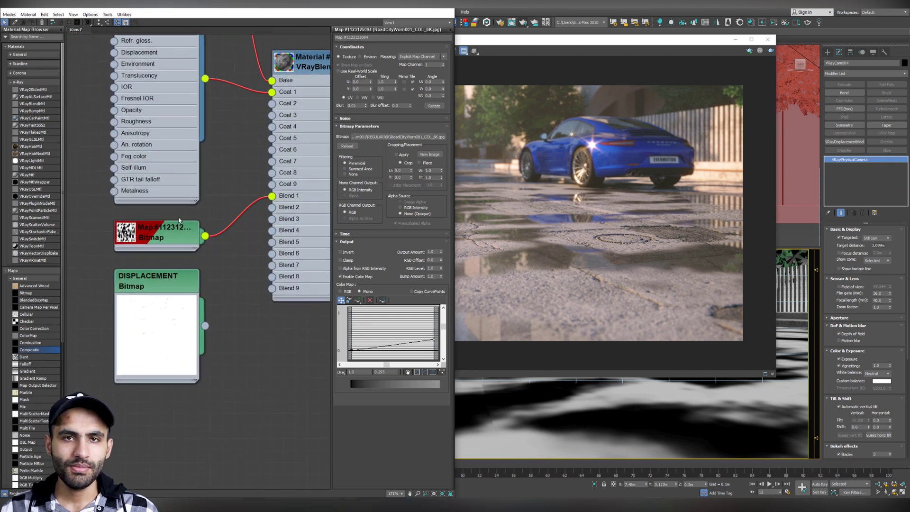
scroll(242, 110, "down", 2)
middle_click_drag(242, 110, 208, 283)
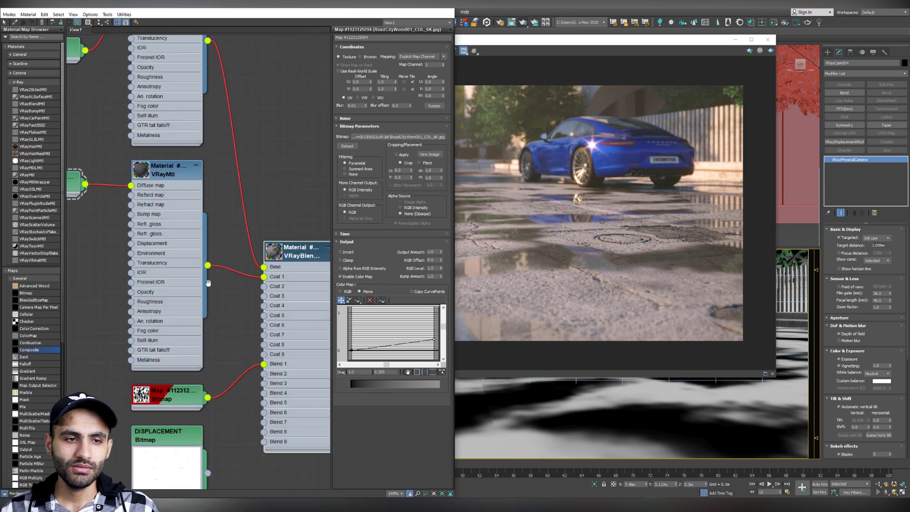
scroll(190, 201, "down", 2)
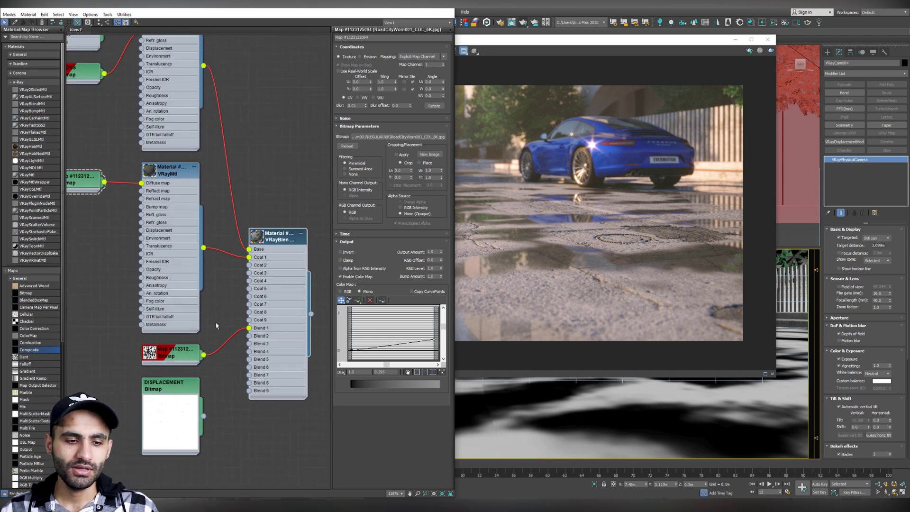
Open the DISPLACEMENT bitmap's parameters and review it alongside the blend material network.
middle_click_drag(191, 404, 165, 180)
left_click(152, 168)
left_click(153, 169)
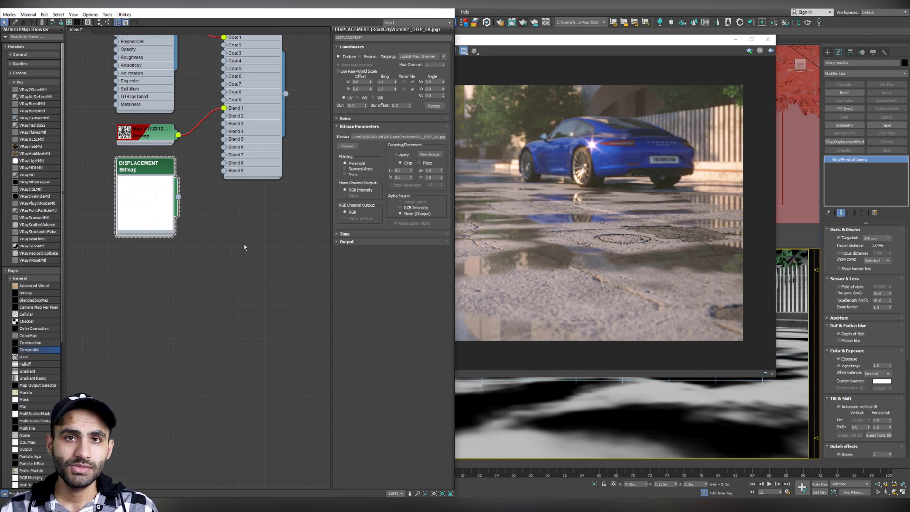
middle_click_drag(206, 133, 231, 274)
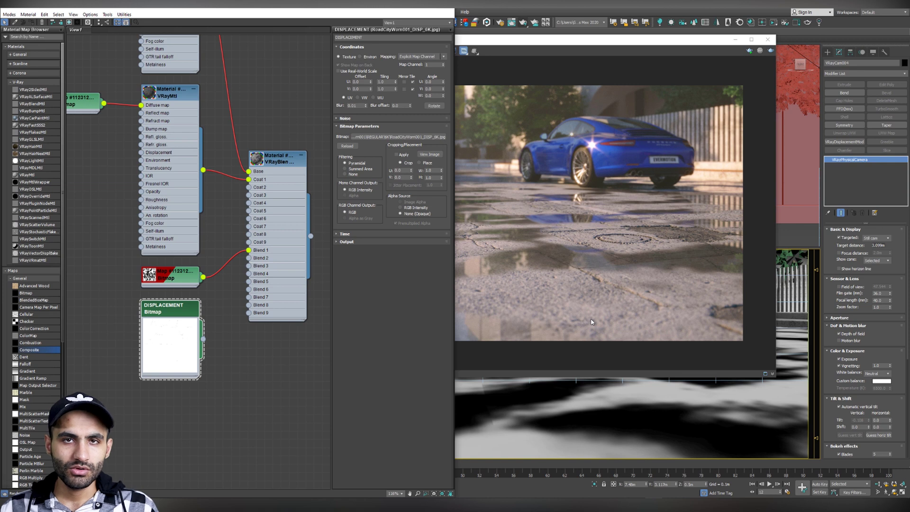